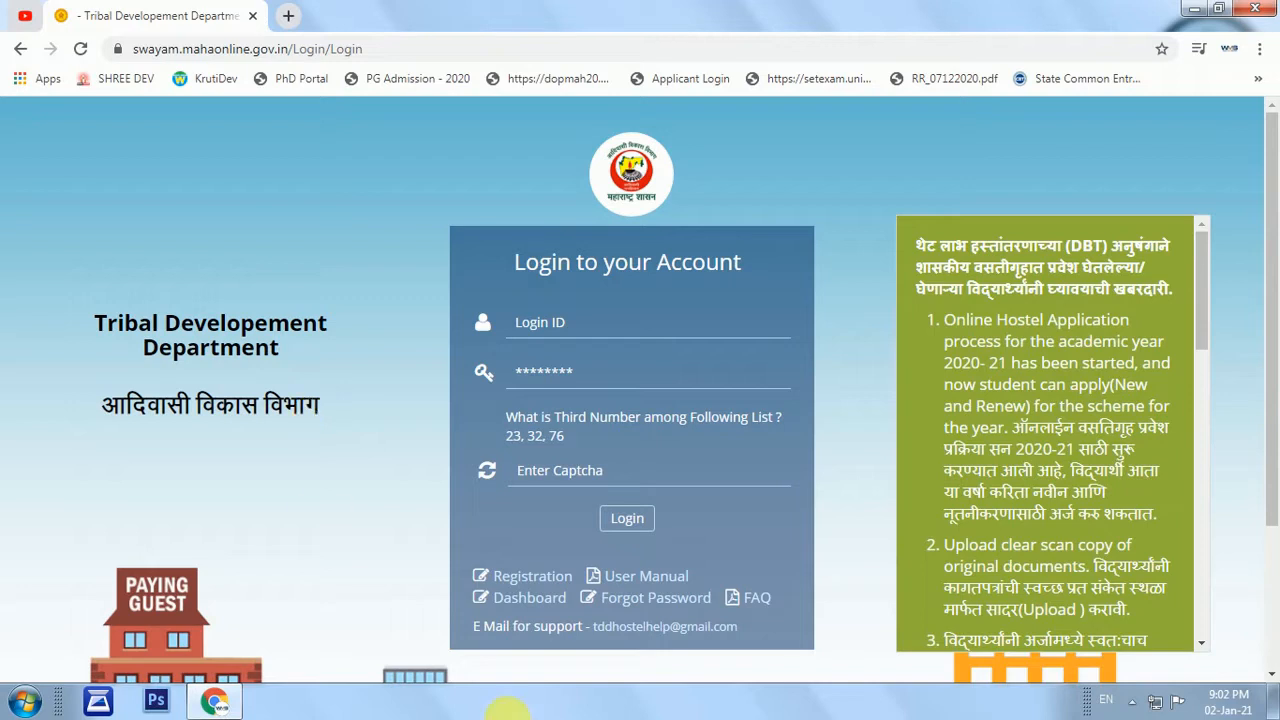
Click into the Login ID box on the Swayam applicant login page.
left_click(534, 322)
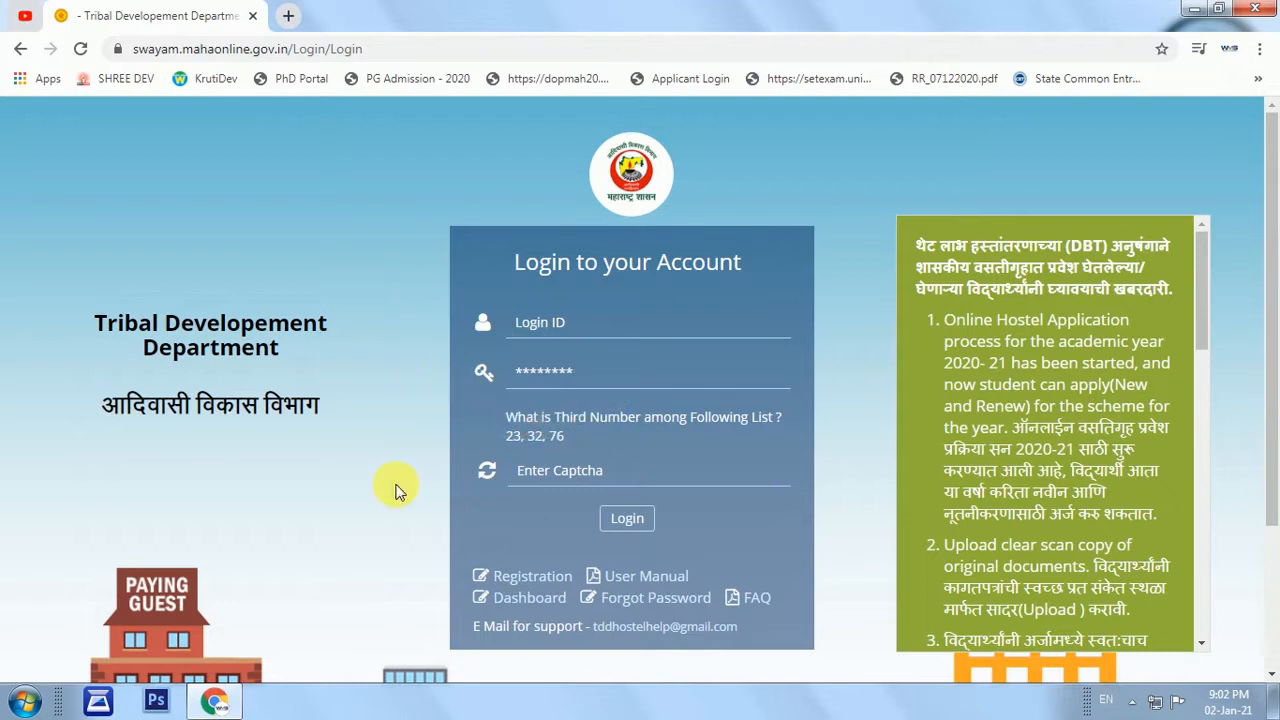
left_click(537, 580)
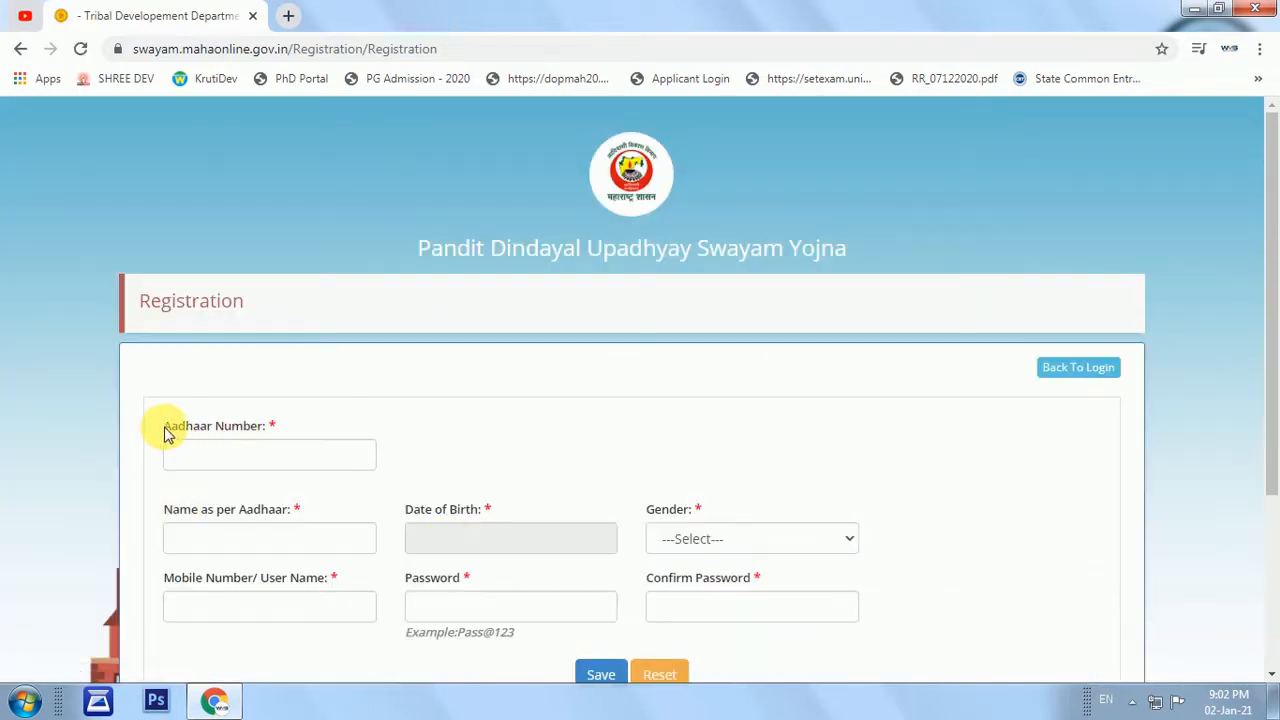
left_click_drag(166, 432, 283, 429)
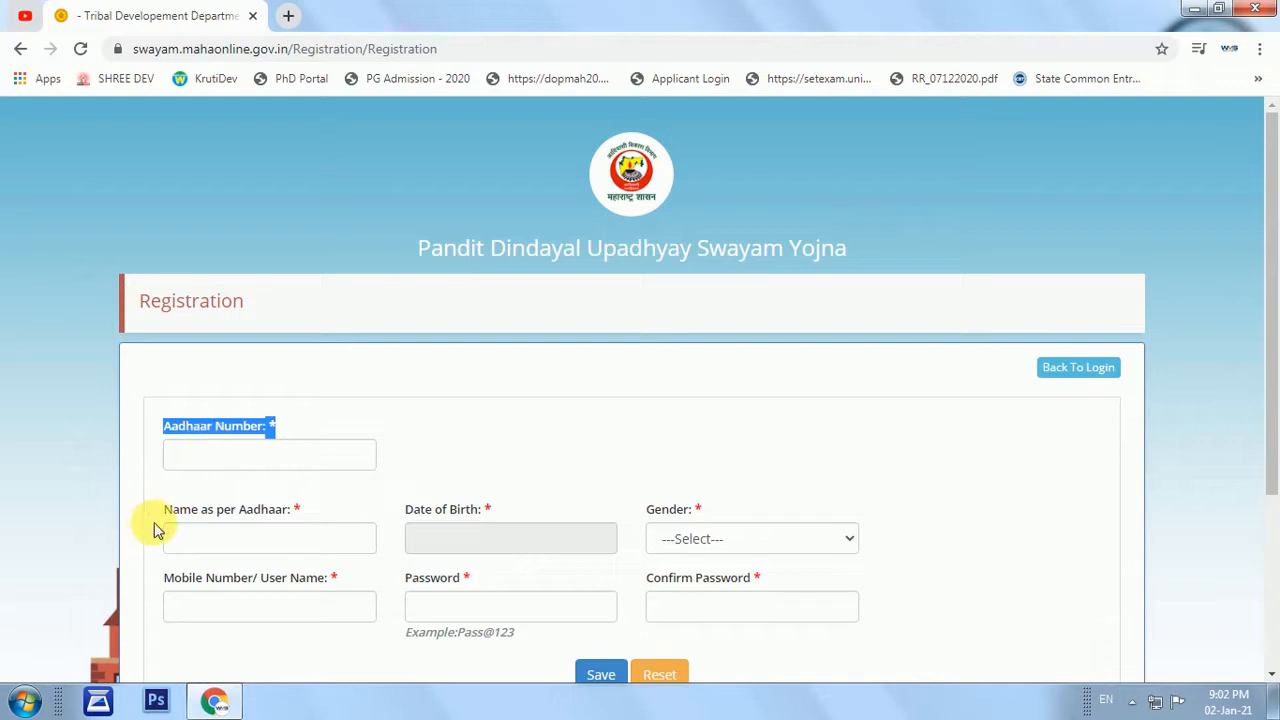
left_click_drag(165, 510, 298, 516)
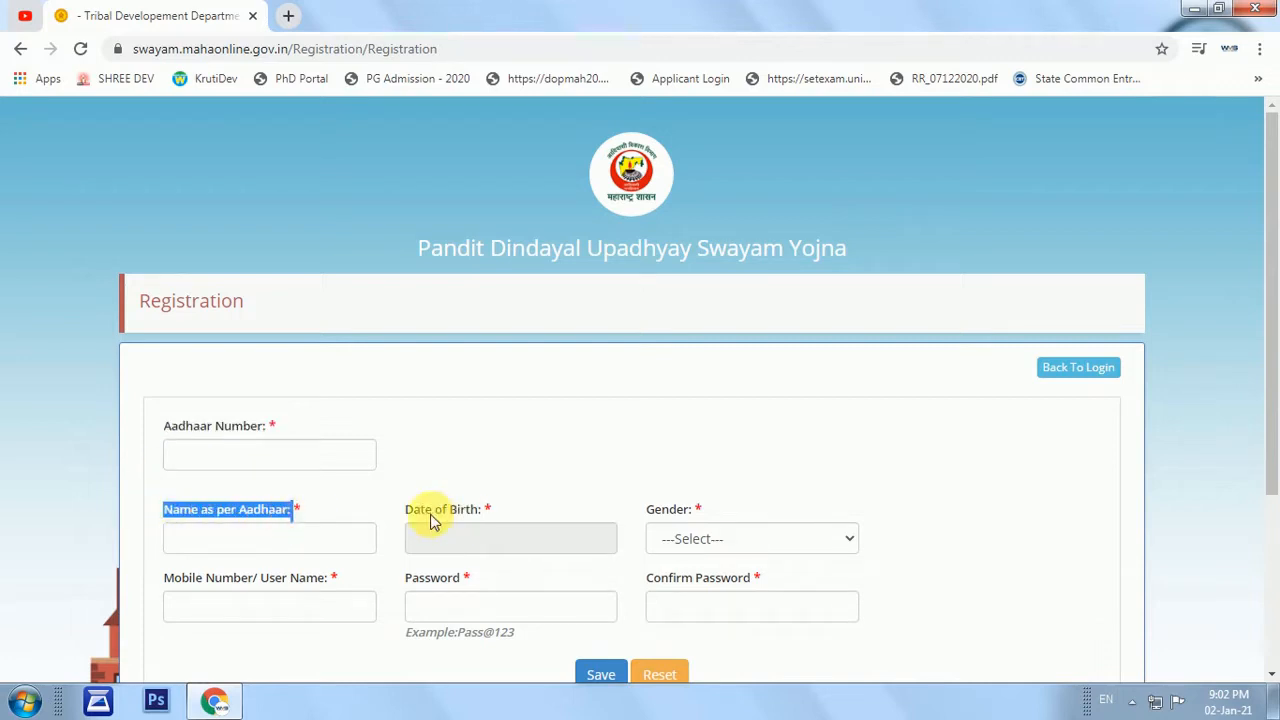
left_click_drag(406, 509, 503, 511)
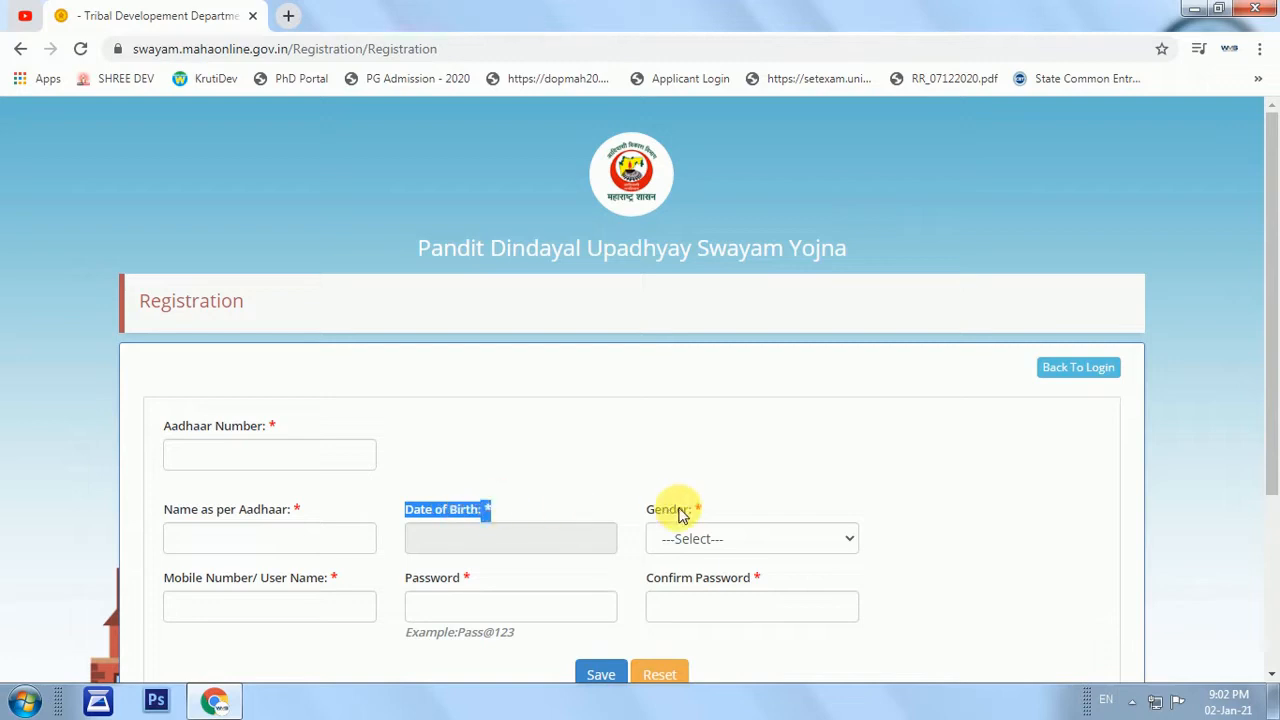
double_click(647, 510)
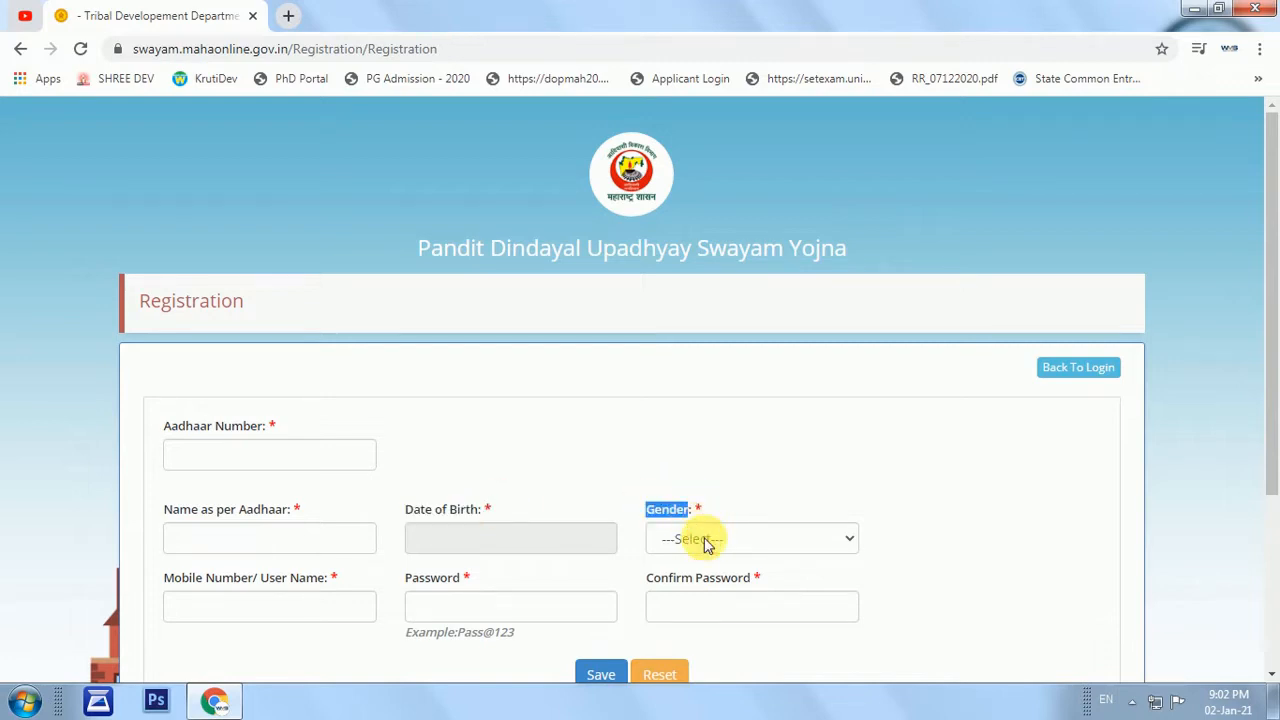
left_click(706, 536)
left_click_drag(164, 582, 300, 608)
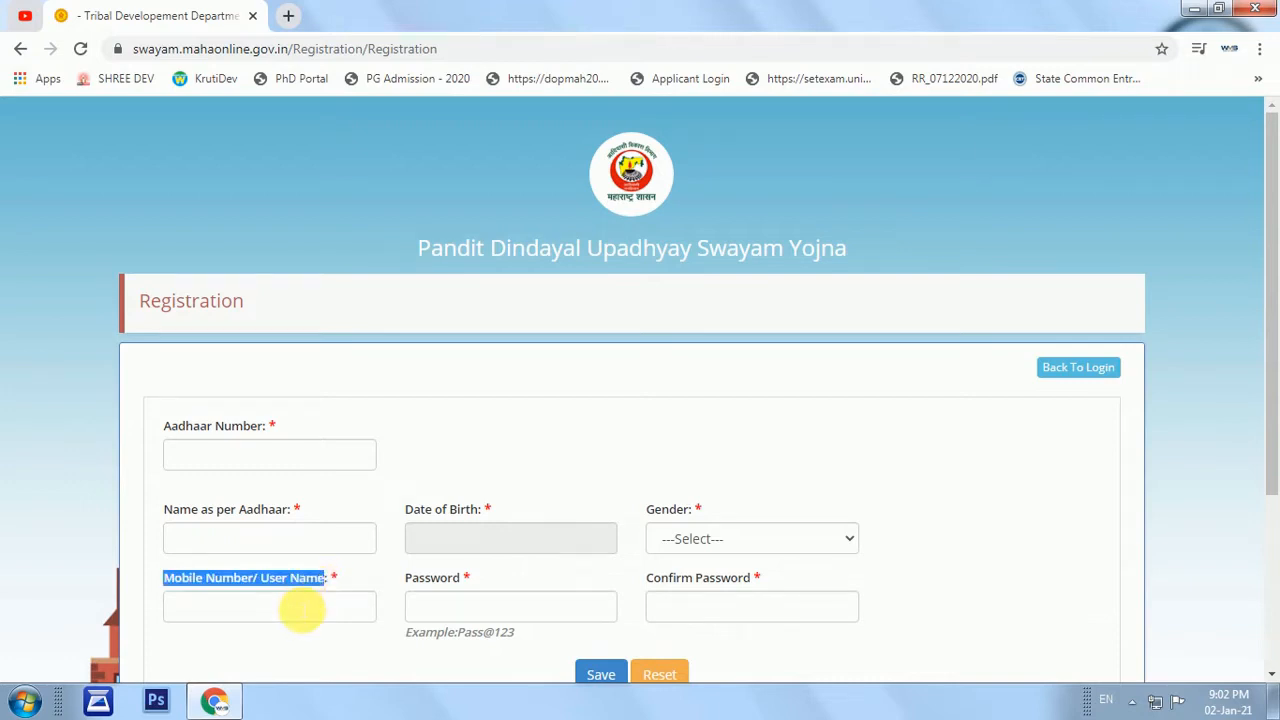
left_click_drag(404, 579, 471, 585)
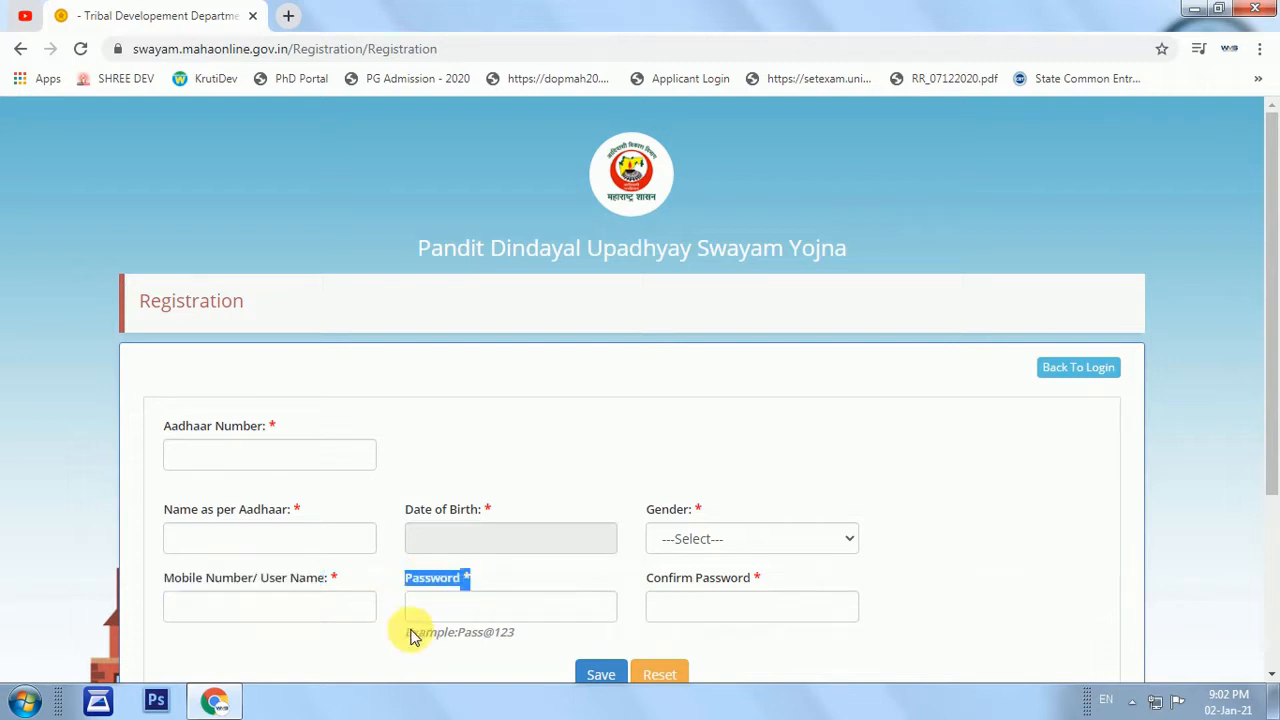
left_click_drag(405, 632, 523, 637)
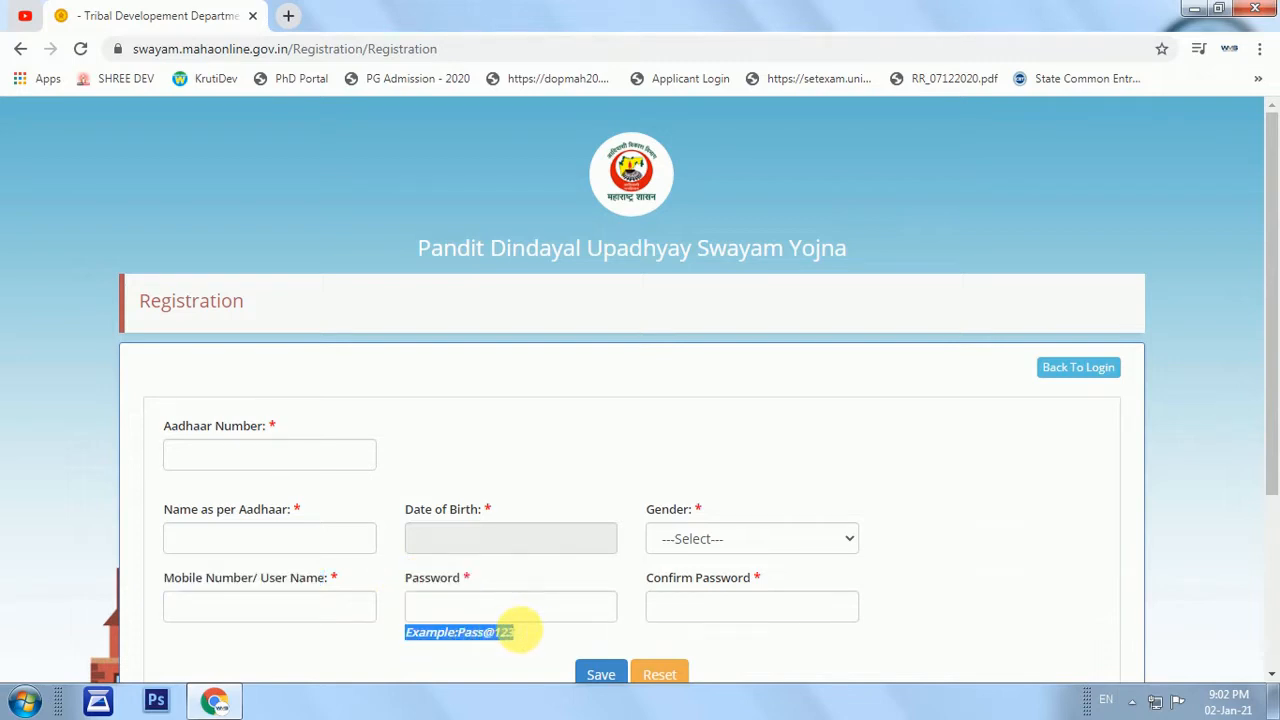
scroll(660, 585, "down", 1)
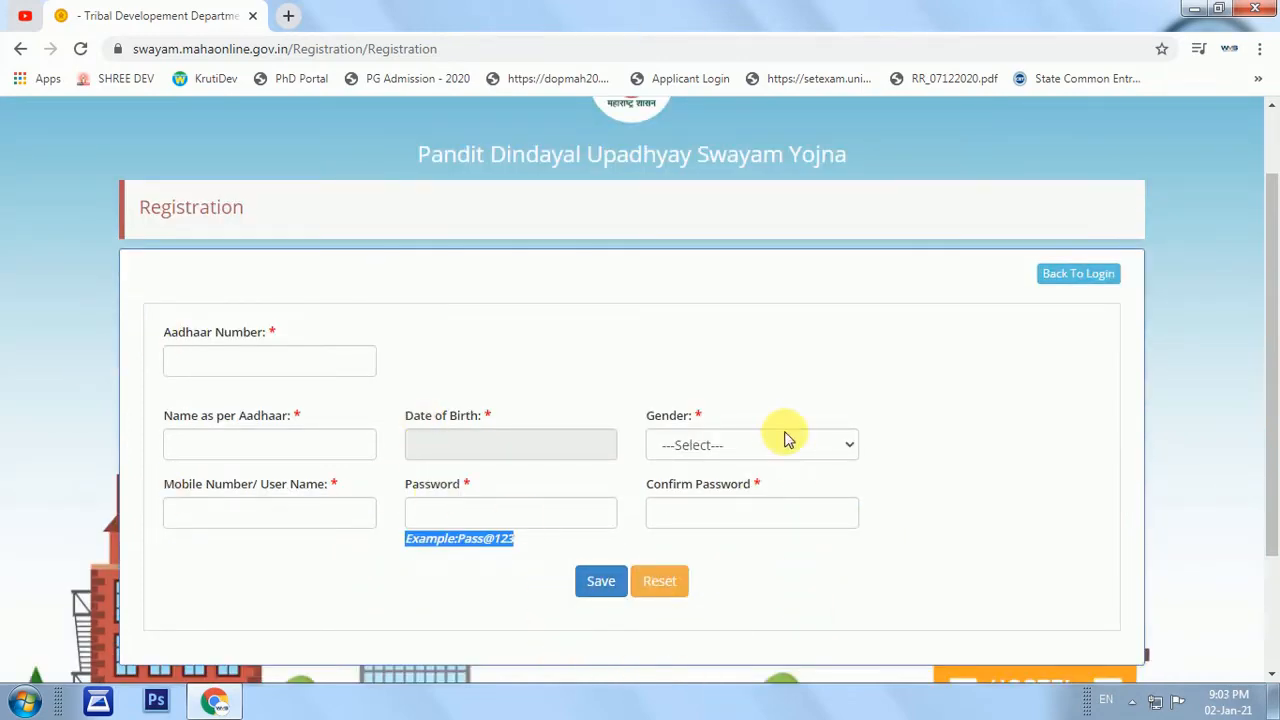
left_click(1075, 280)
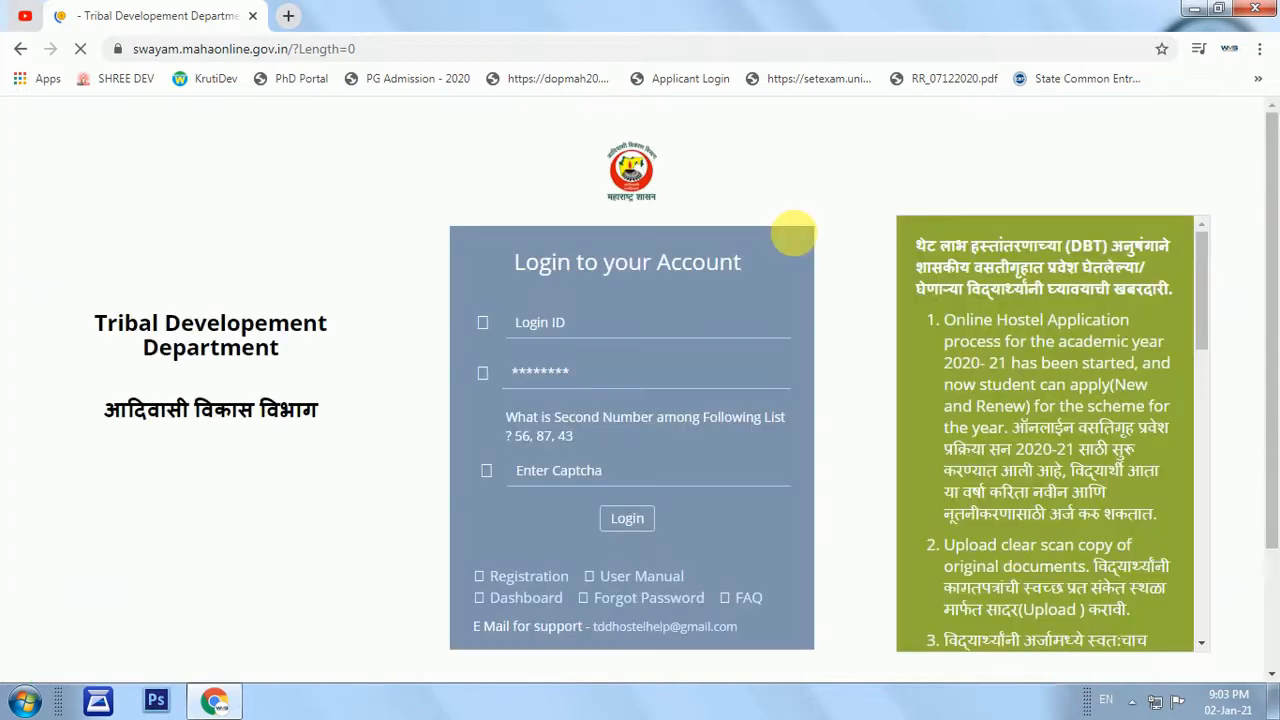
Sign in with the applicant login ID, password and captcha answer 87.
left_click(553, 322)
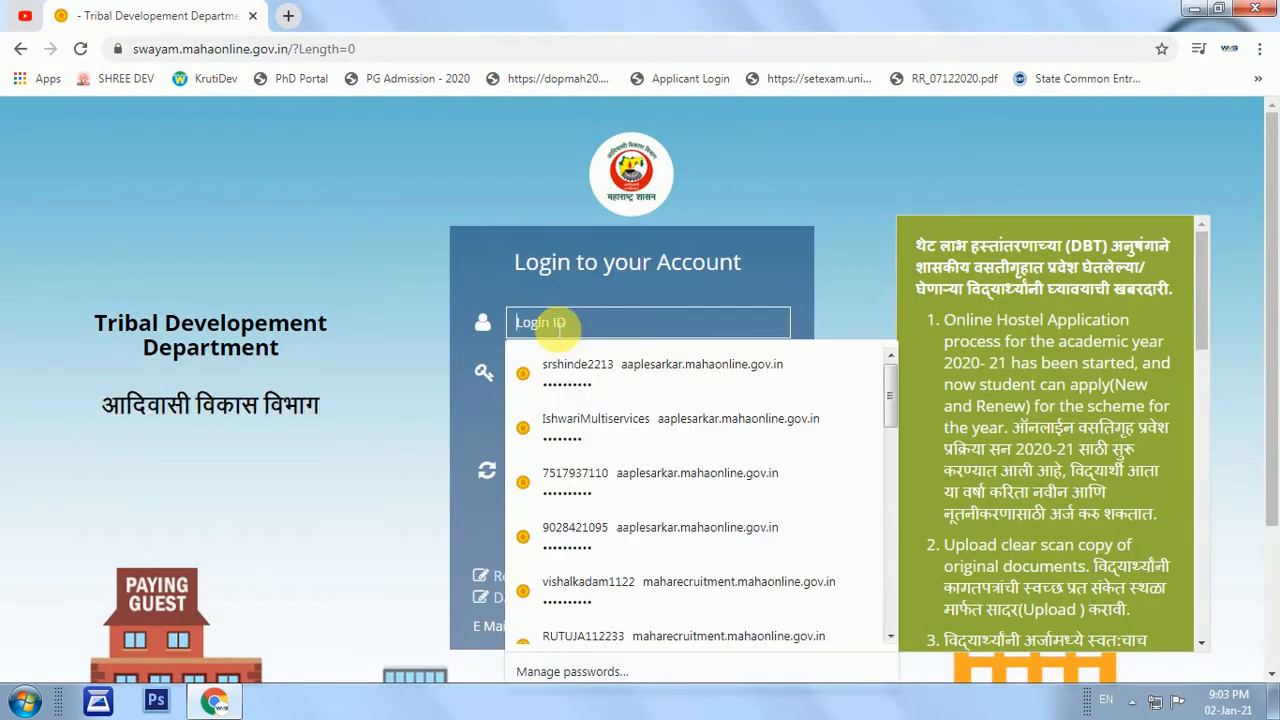
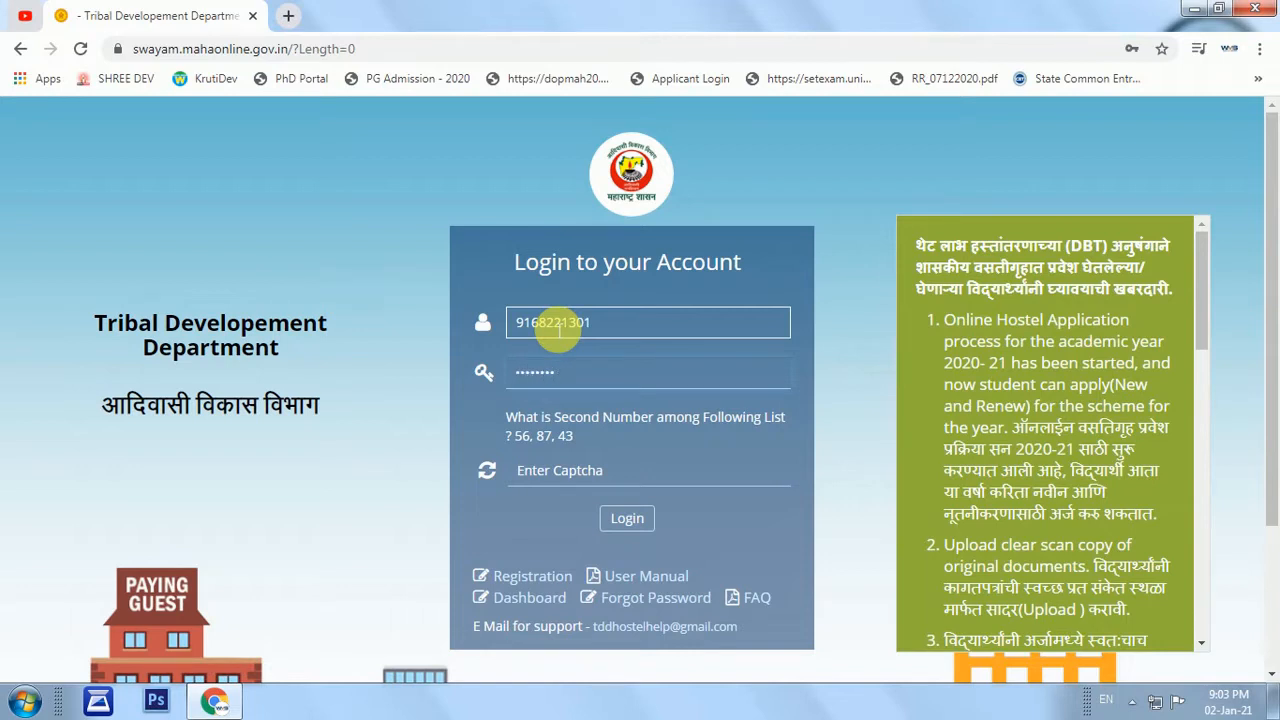
left_click(596, 468)
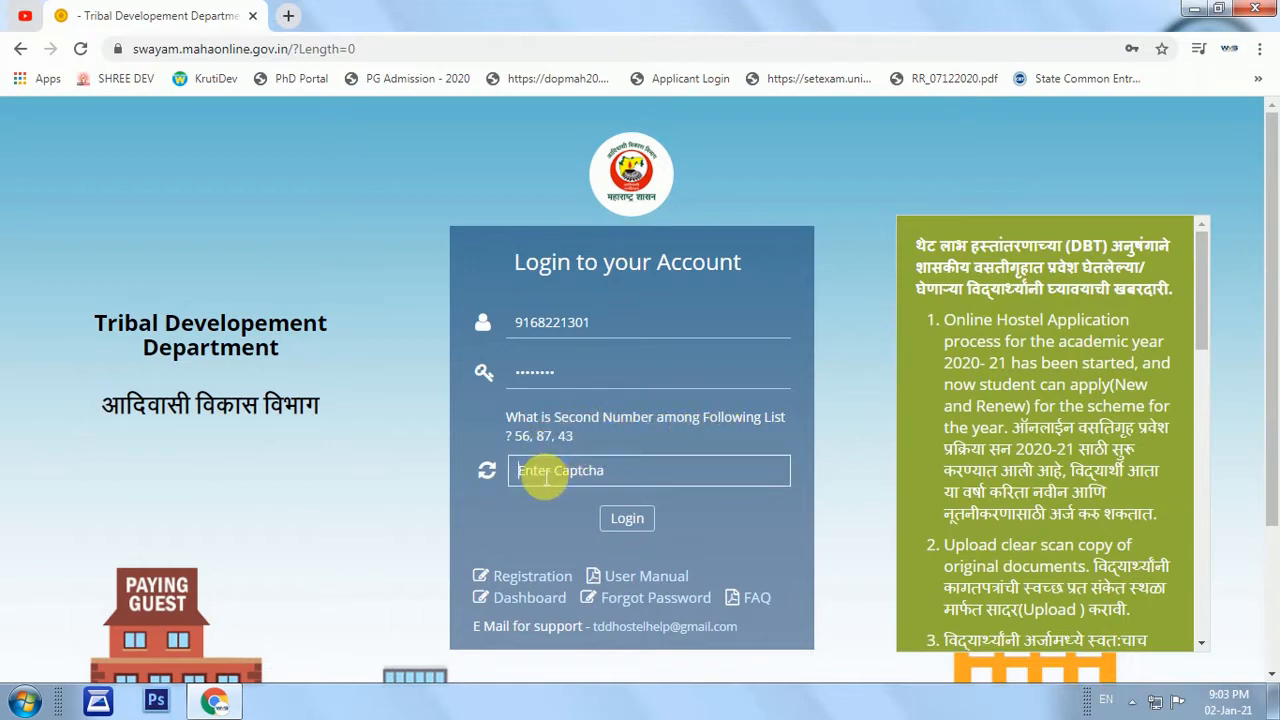
type("87")
left_click(627, 517)
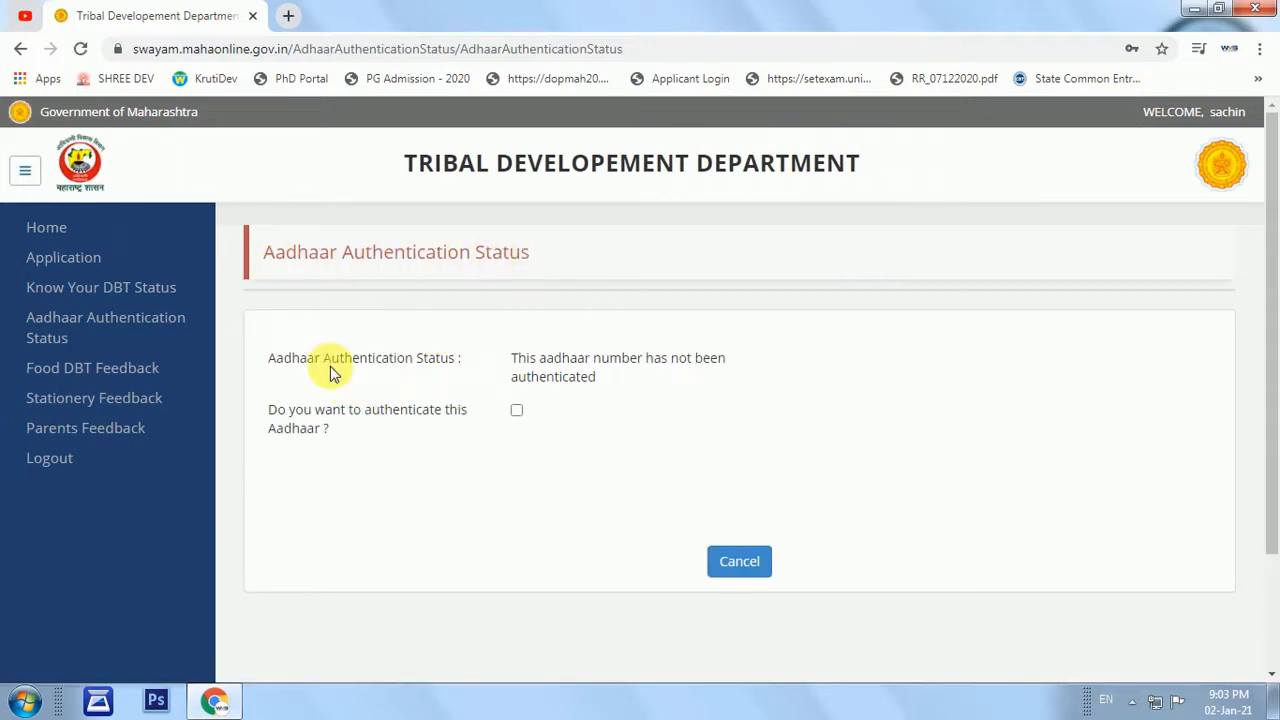
Attempt Aadhaar authentication by OTP and dismiss the 1009 authentication error.
left_click(516, 413)
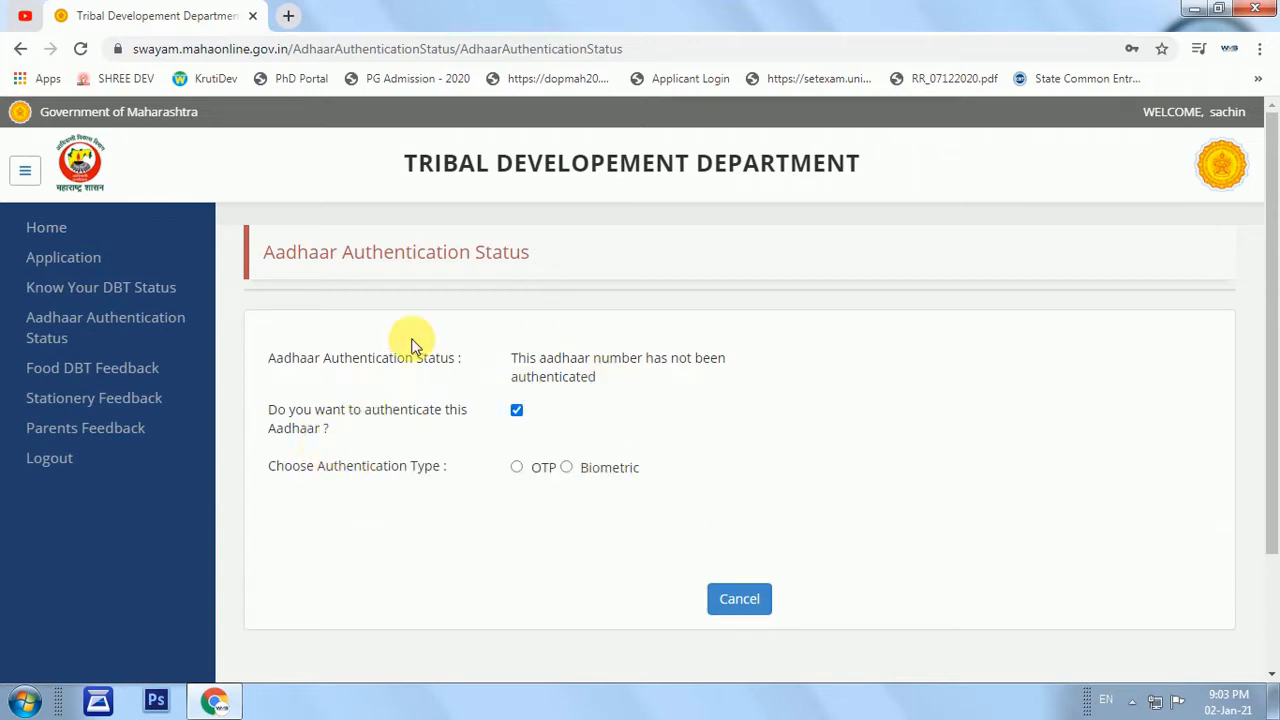
left_click(517, 468)
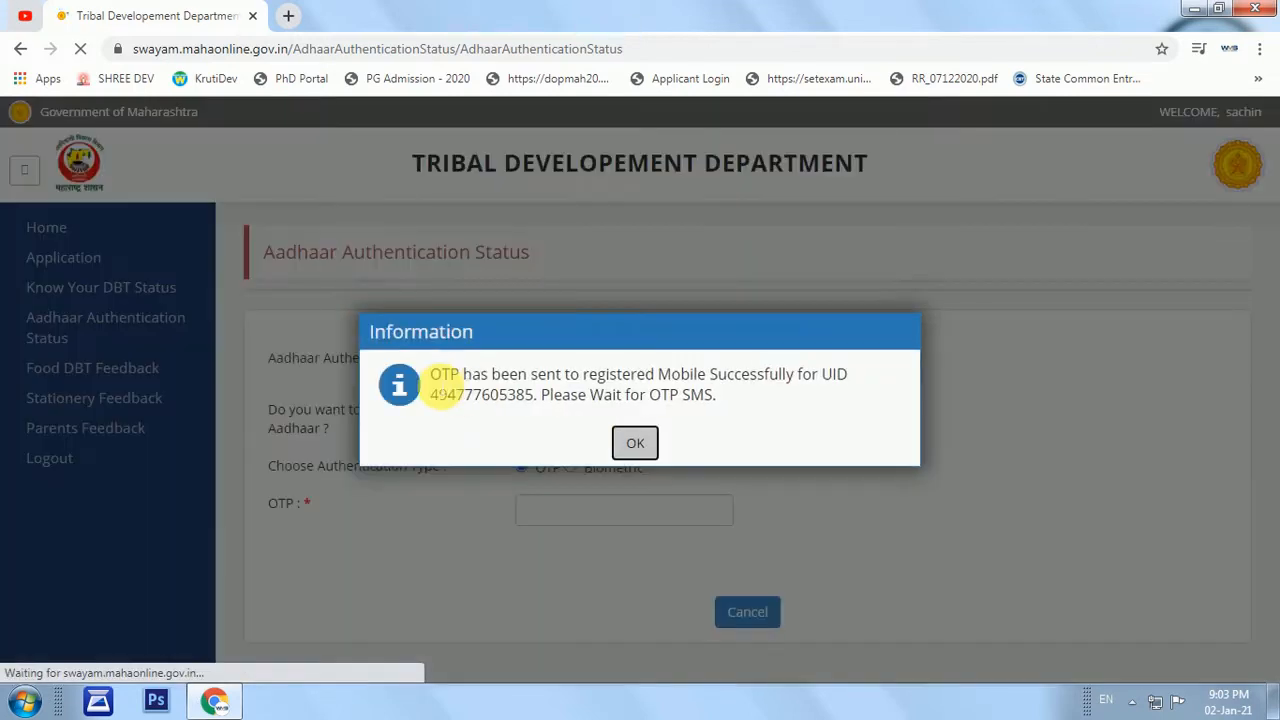
left_click(635, 442)
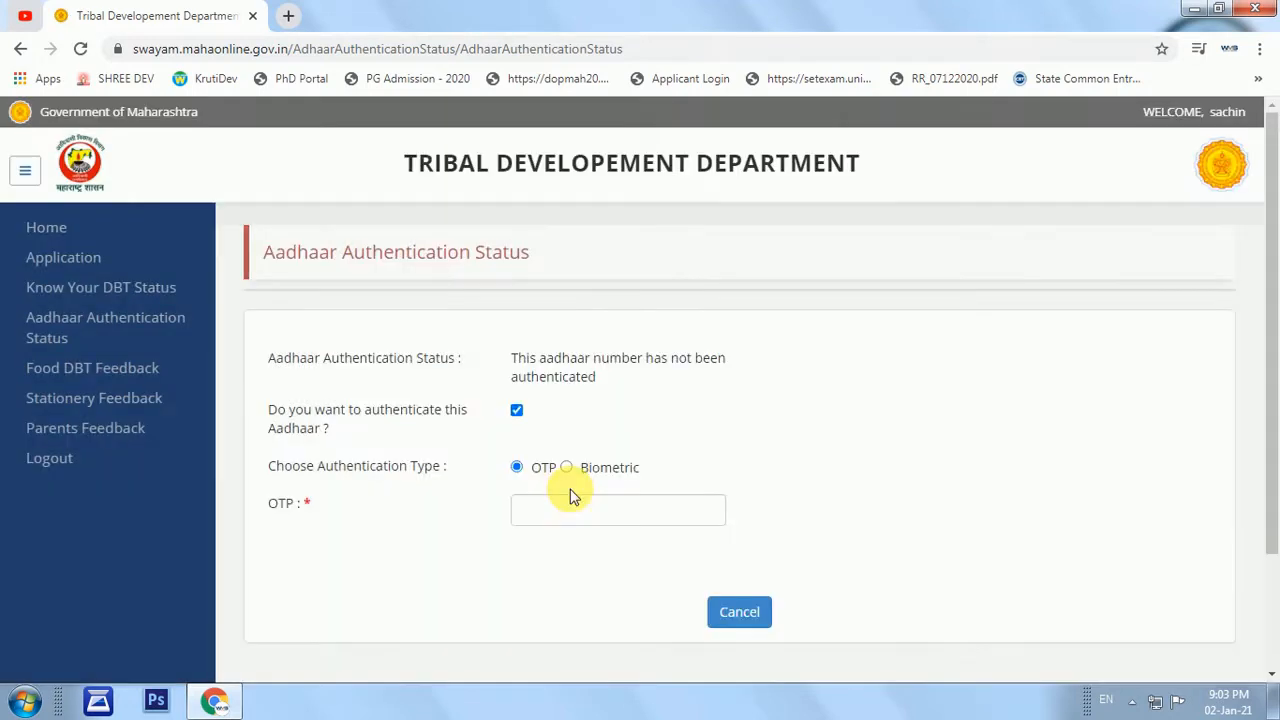
left_click(557, 510)
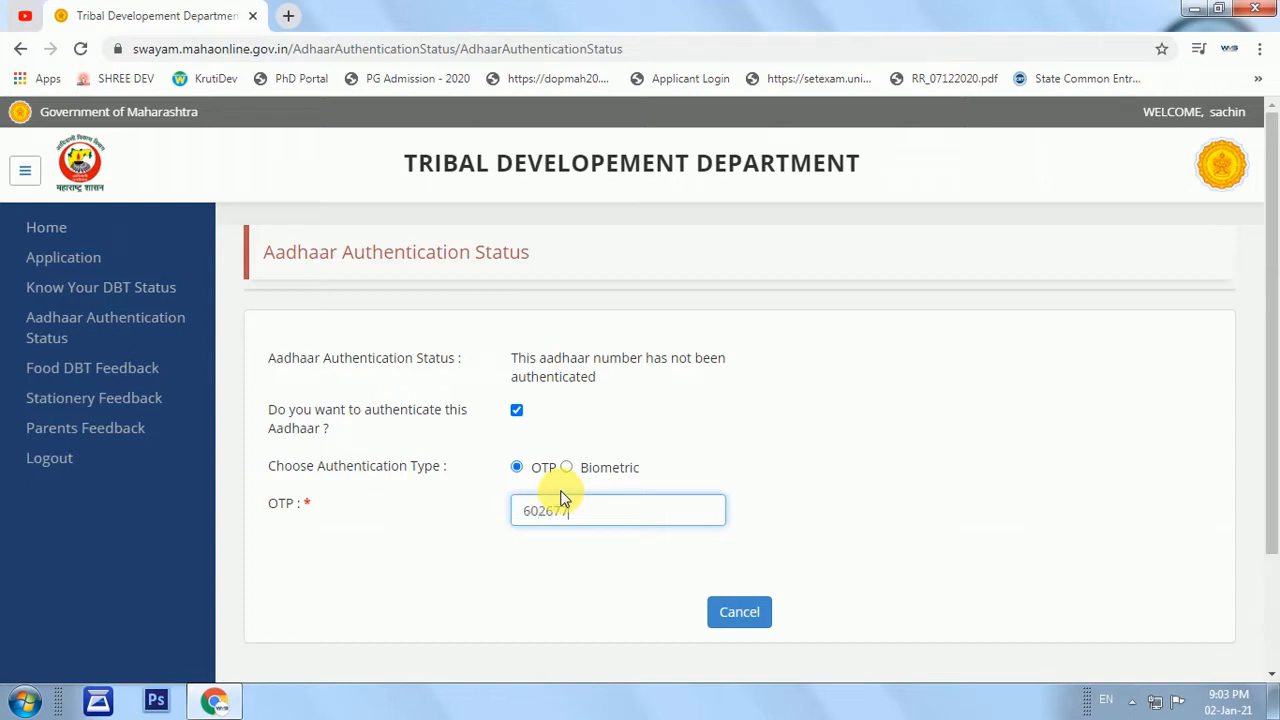
left_click(786, 510)
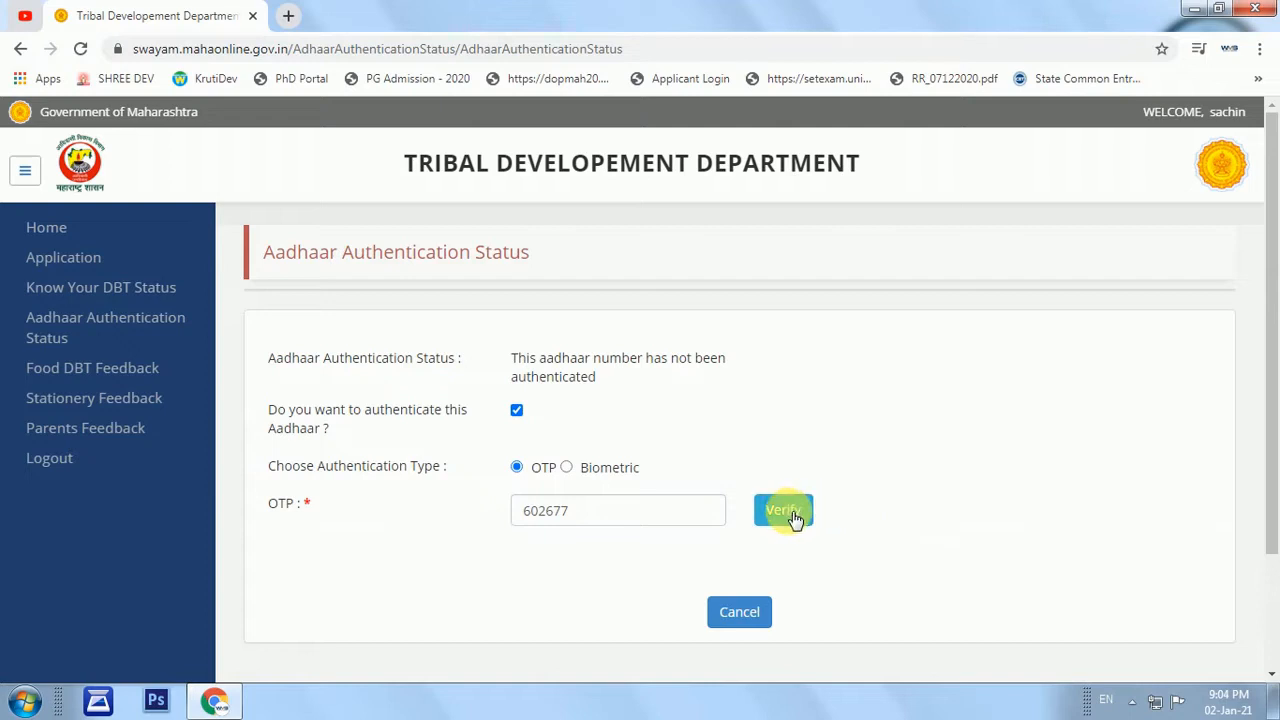
left_click(789, 512)
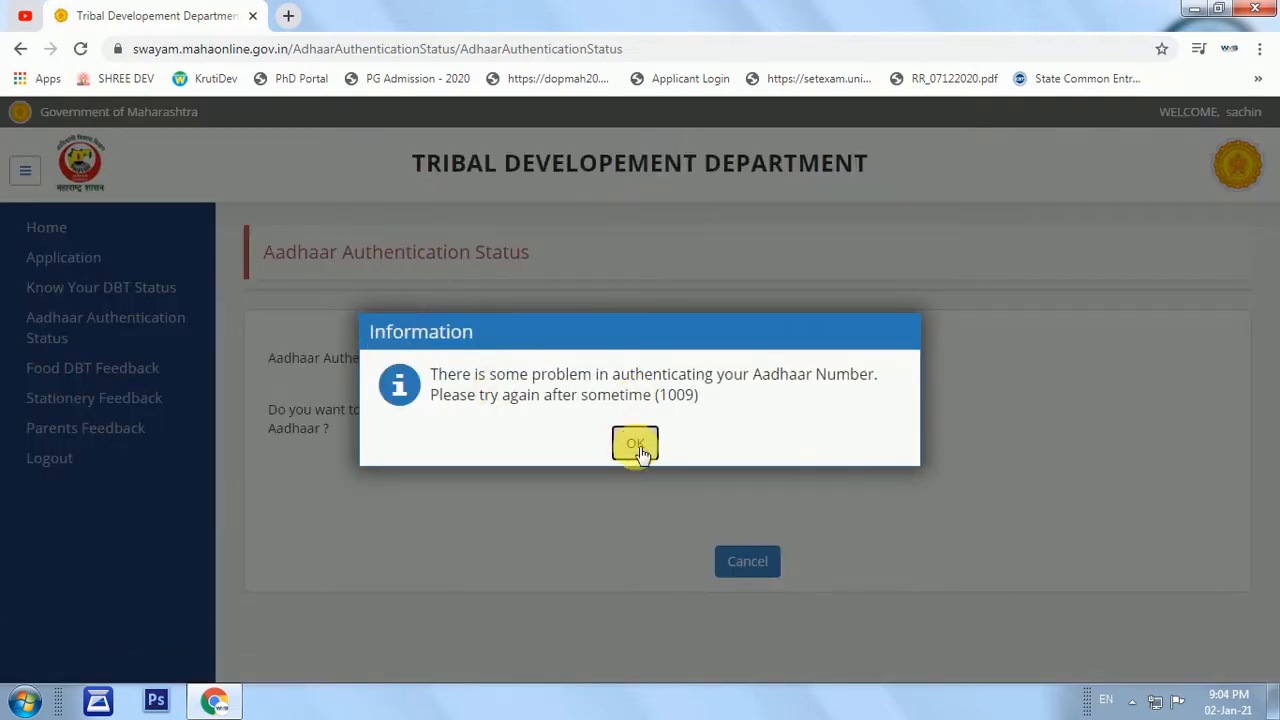
left_click(638, 448)
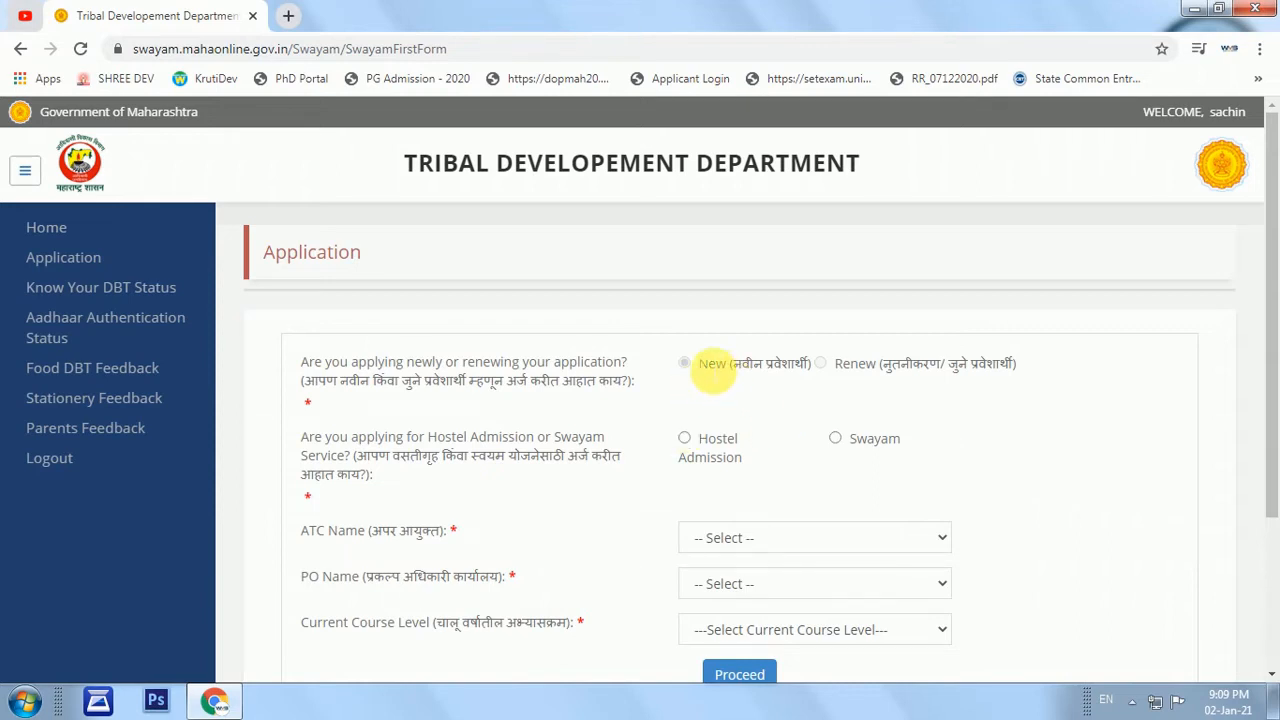
Choose Hostel Admission instead of Swayam as the application type.
left_click_drag(709, 364, 765, 365)
left_click_drag(858, 365, 922, 366)
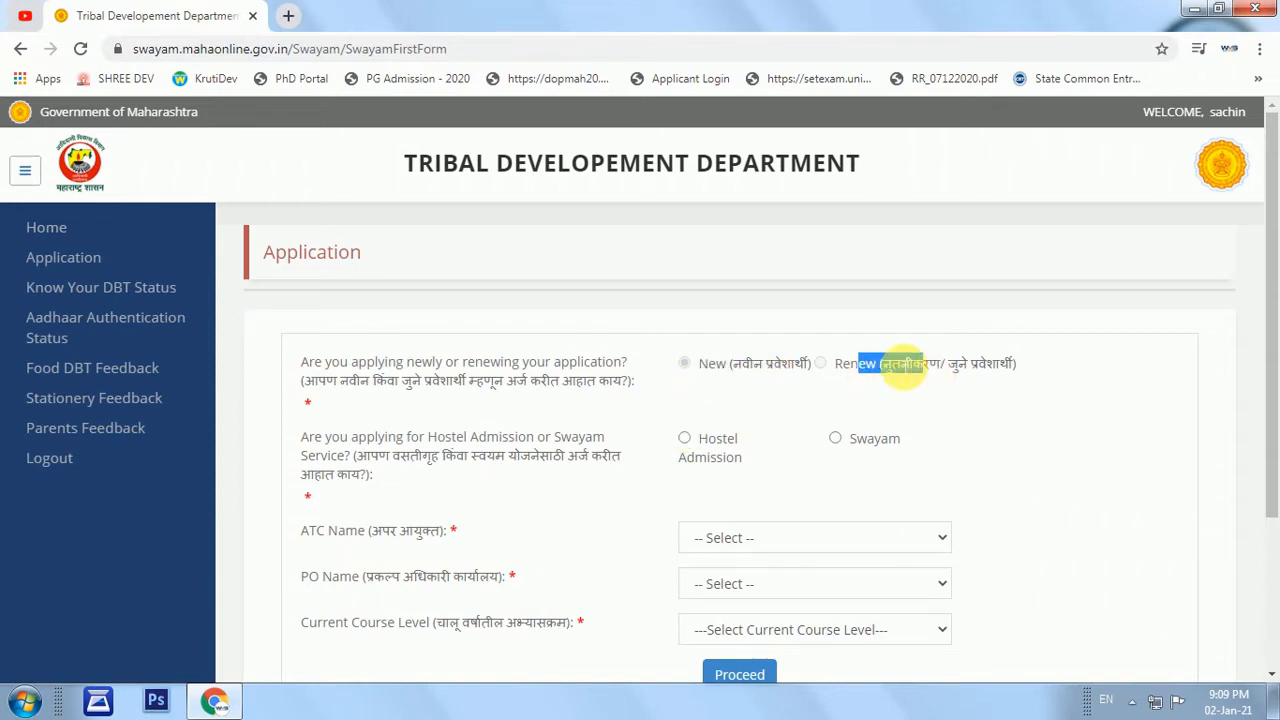
left_click(835, 439)
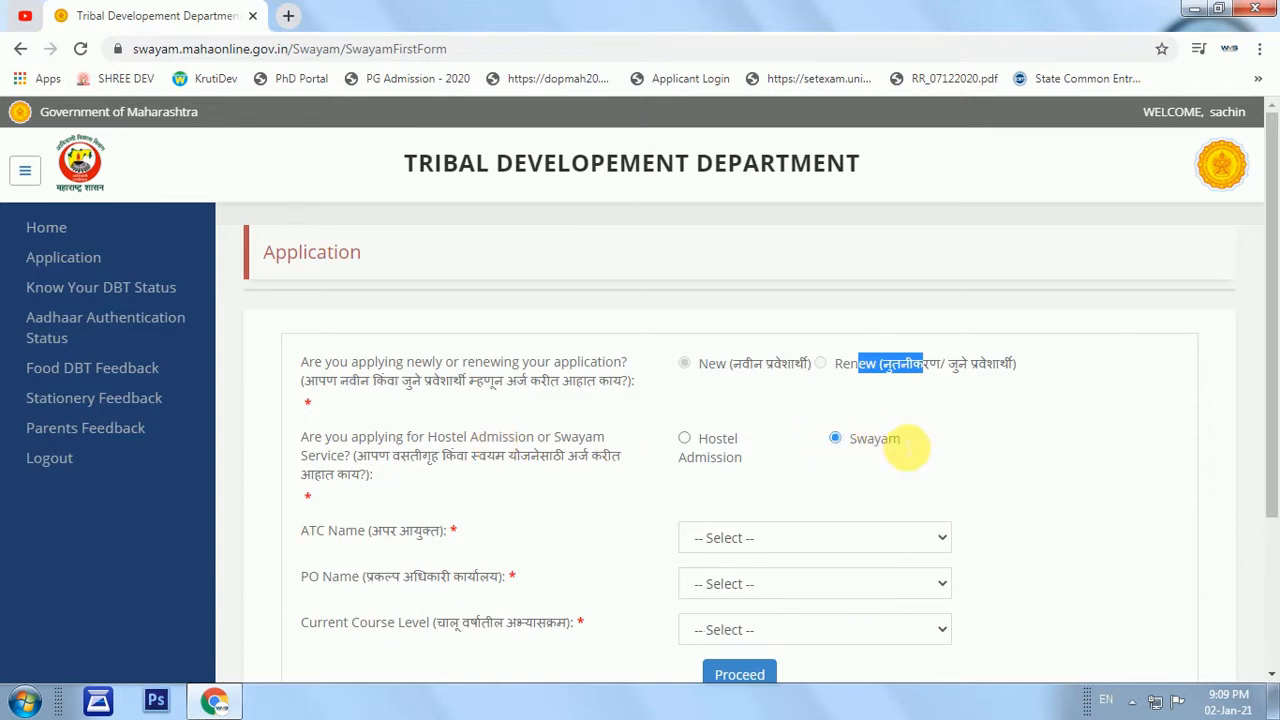
double_click(882, 446)
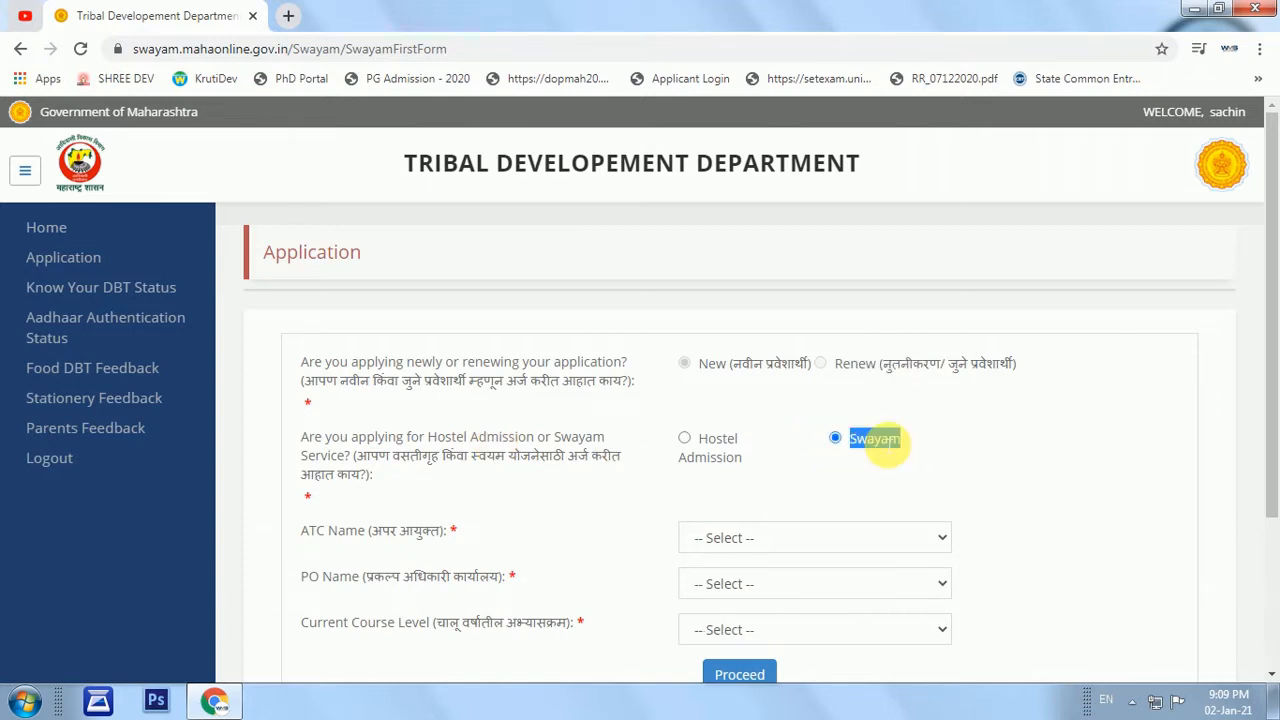
triple_click(712, 447)
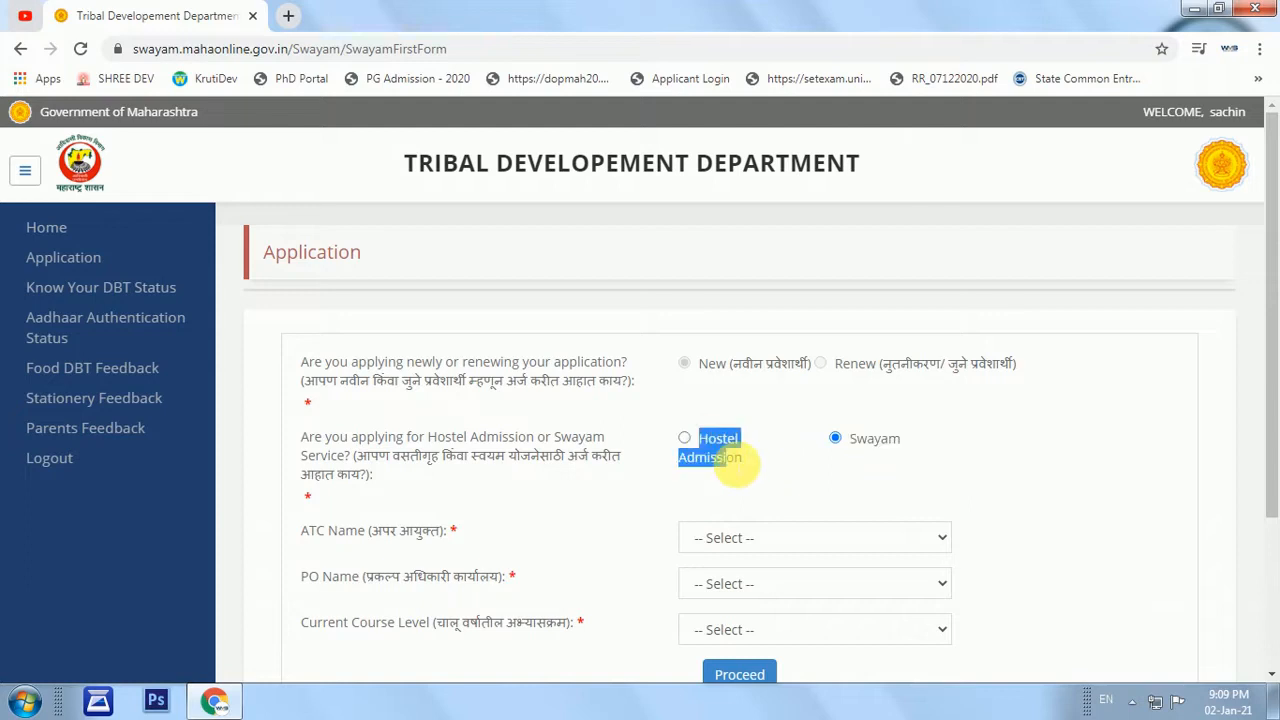
left_click(685, 438)
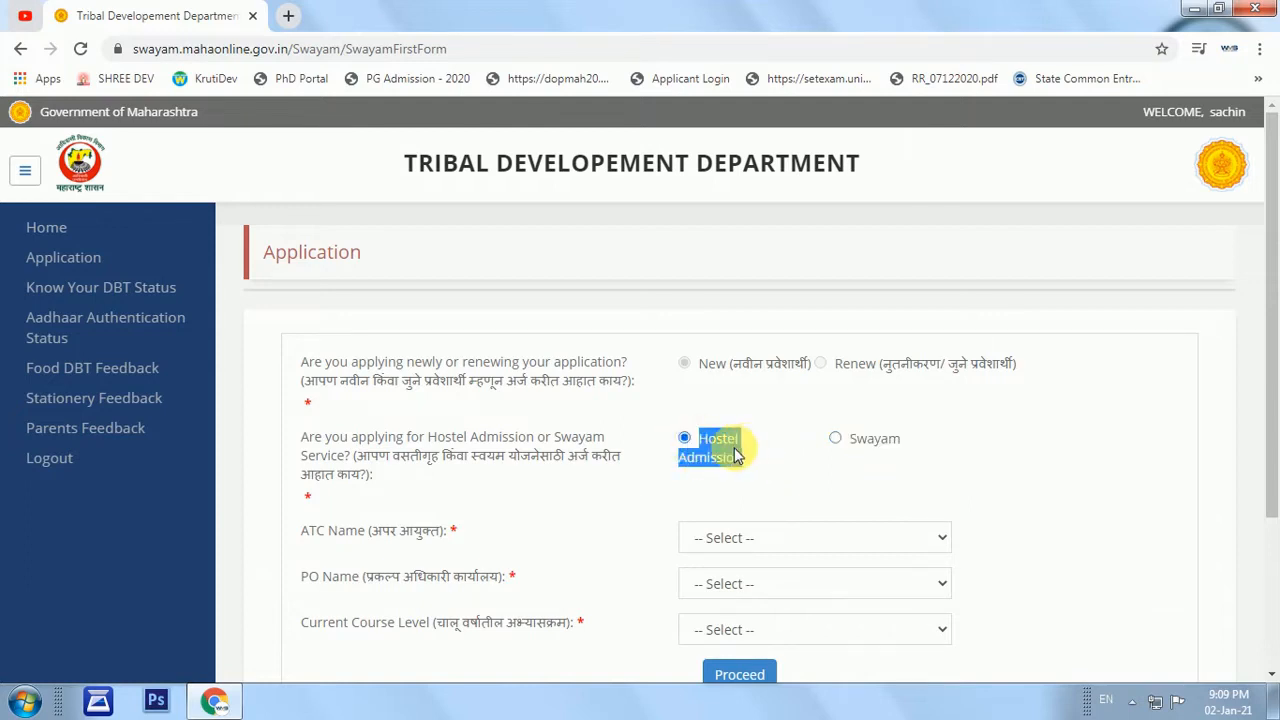
left_click(735, 455)
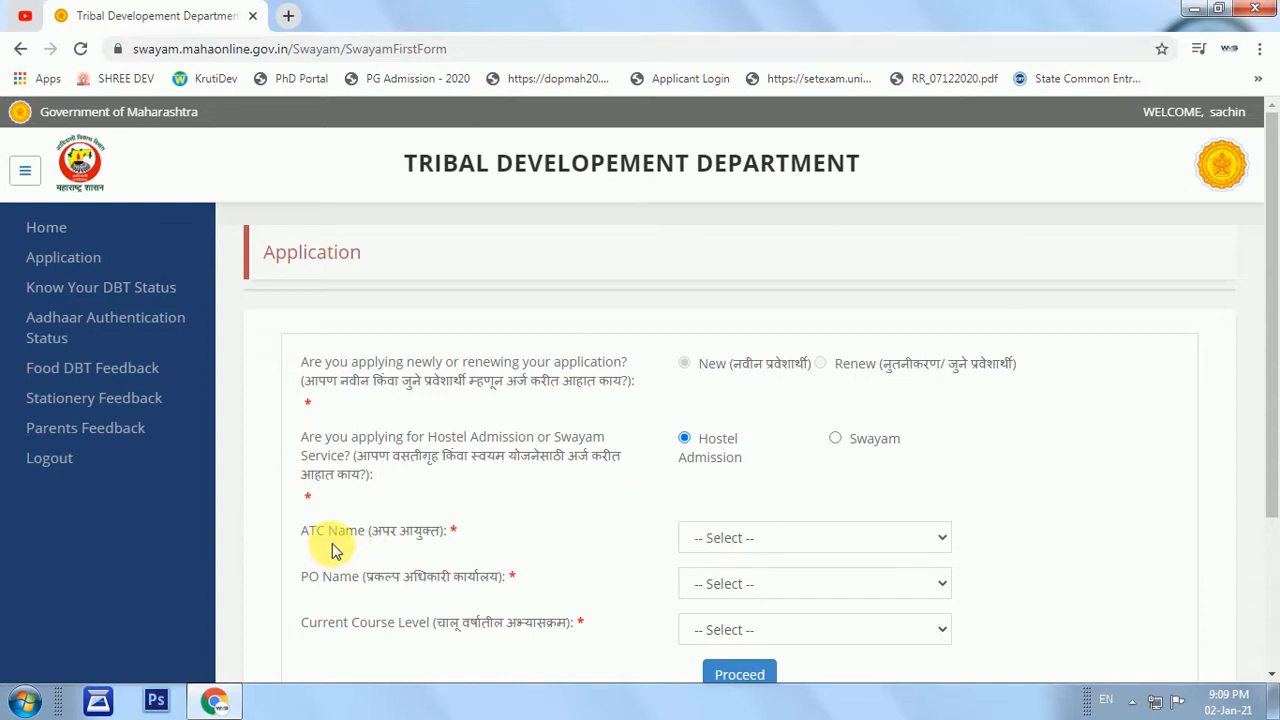
Set ATC Amravati, PO Aurangabad and course level Post Graduation, then proceed.
left_click_drag(303, 536, 417, 543)
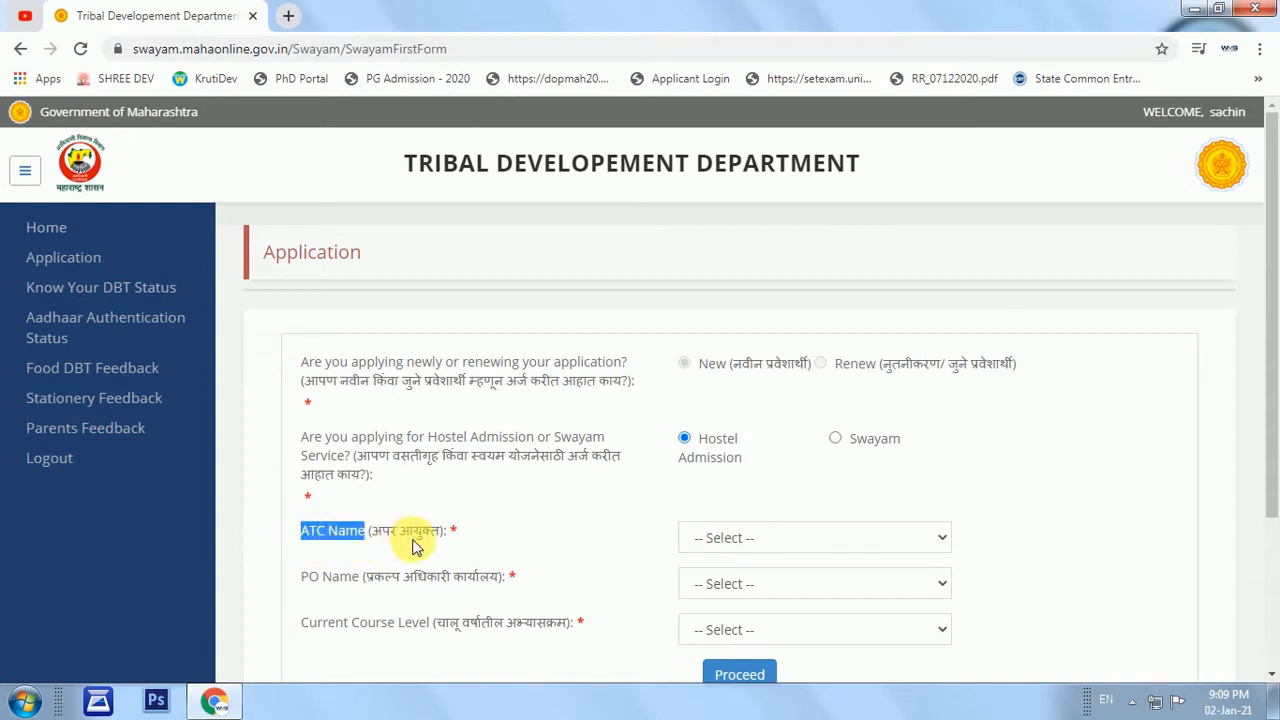
left_click(754, 546)
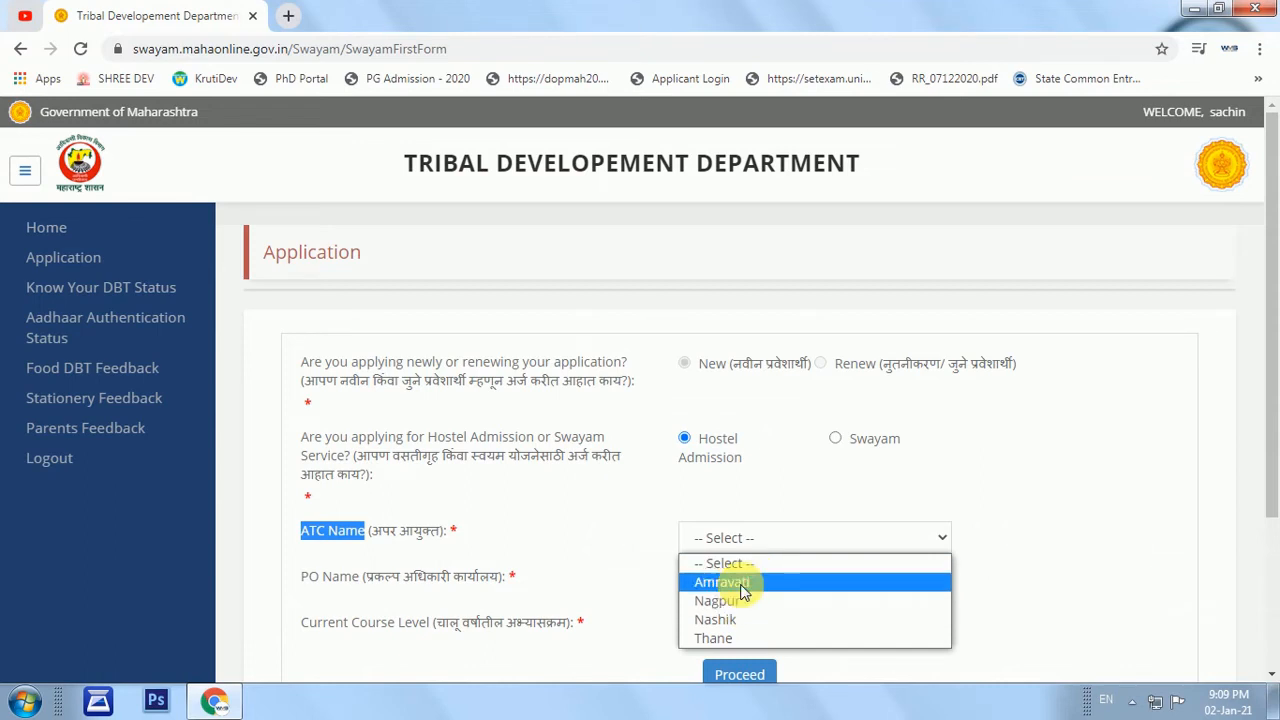
left_click(743, 585)
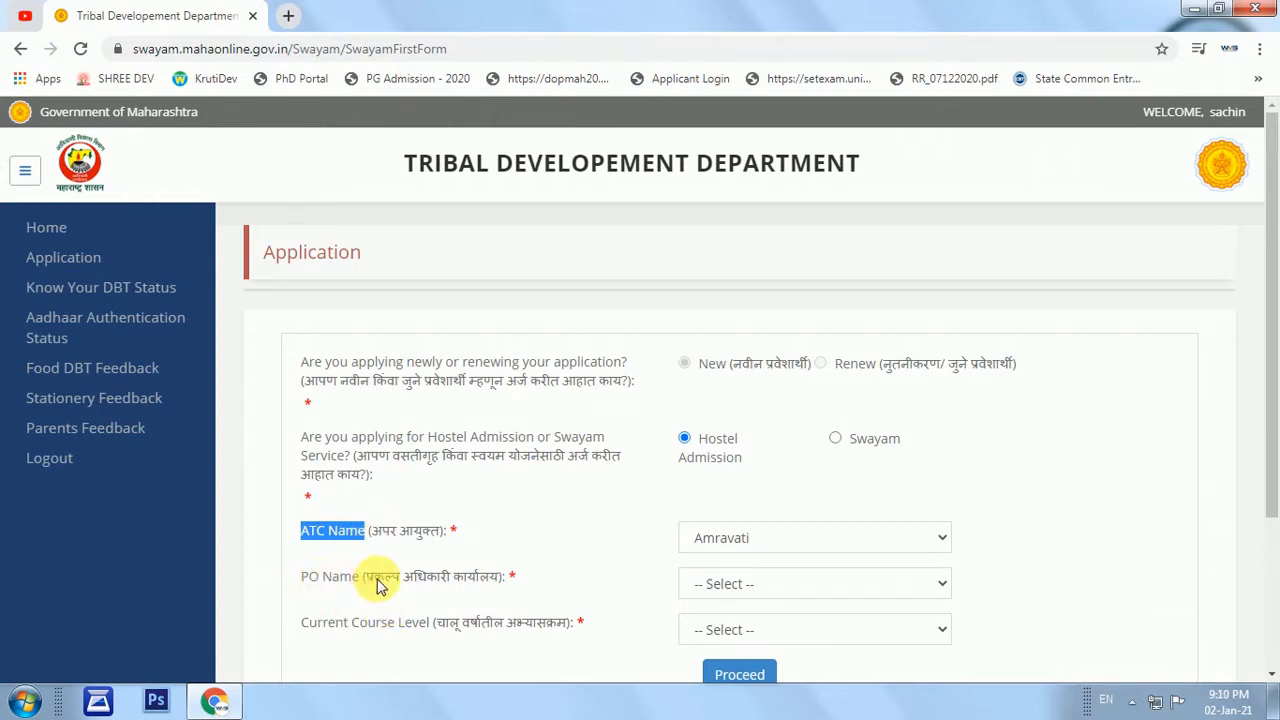
left_click(735, 598)
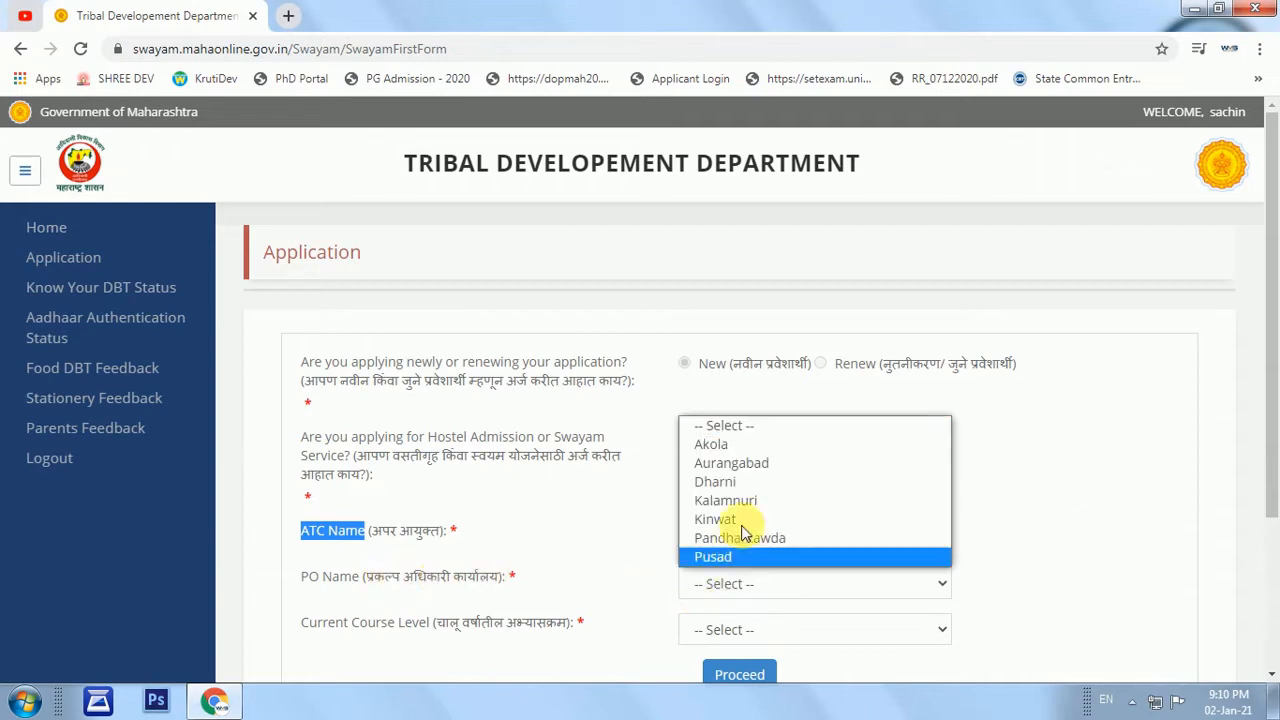
left_click(731, 463)
scroll(716, 608, "down", 1)
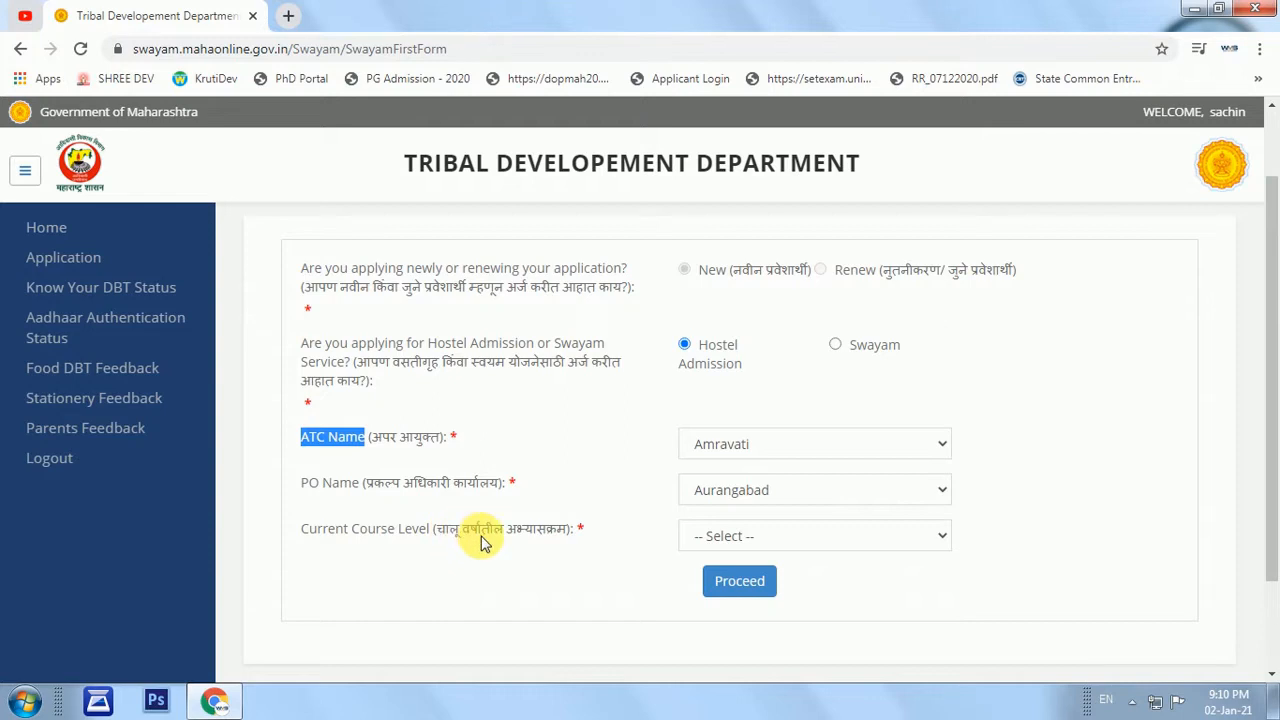
left_click(750, 538)
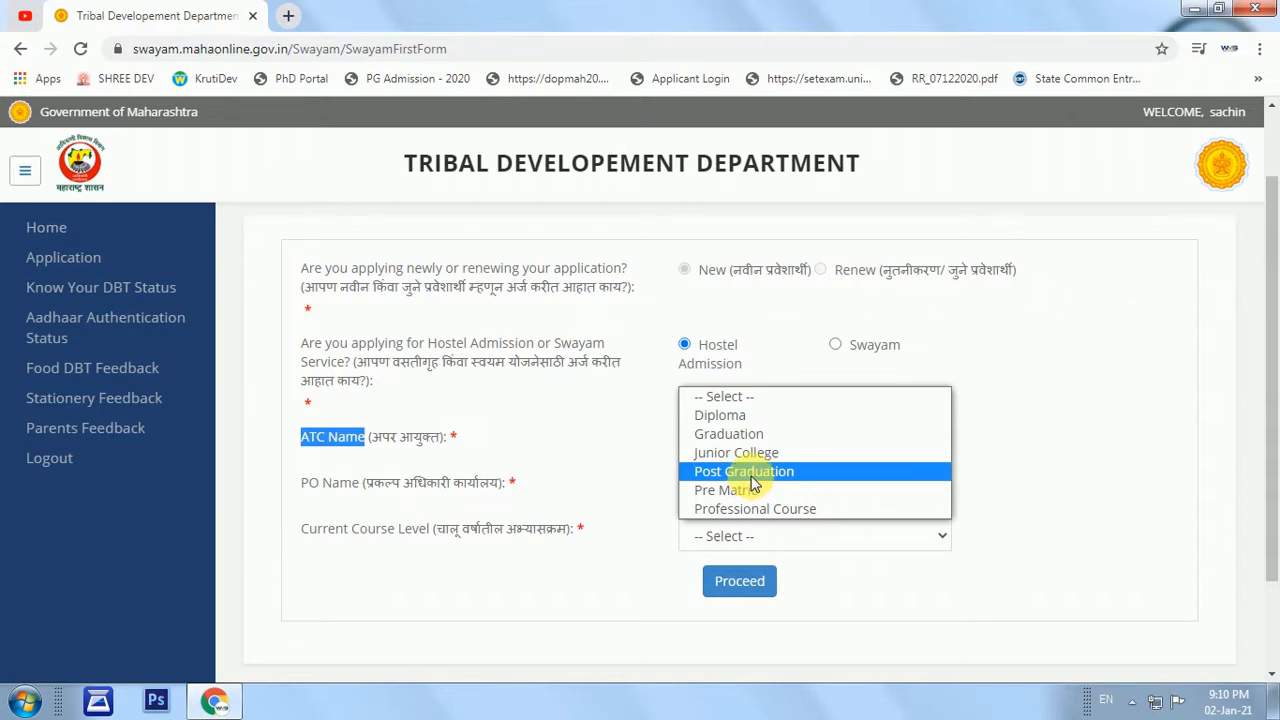
left_click(753, 472)
left_click(745, 584)
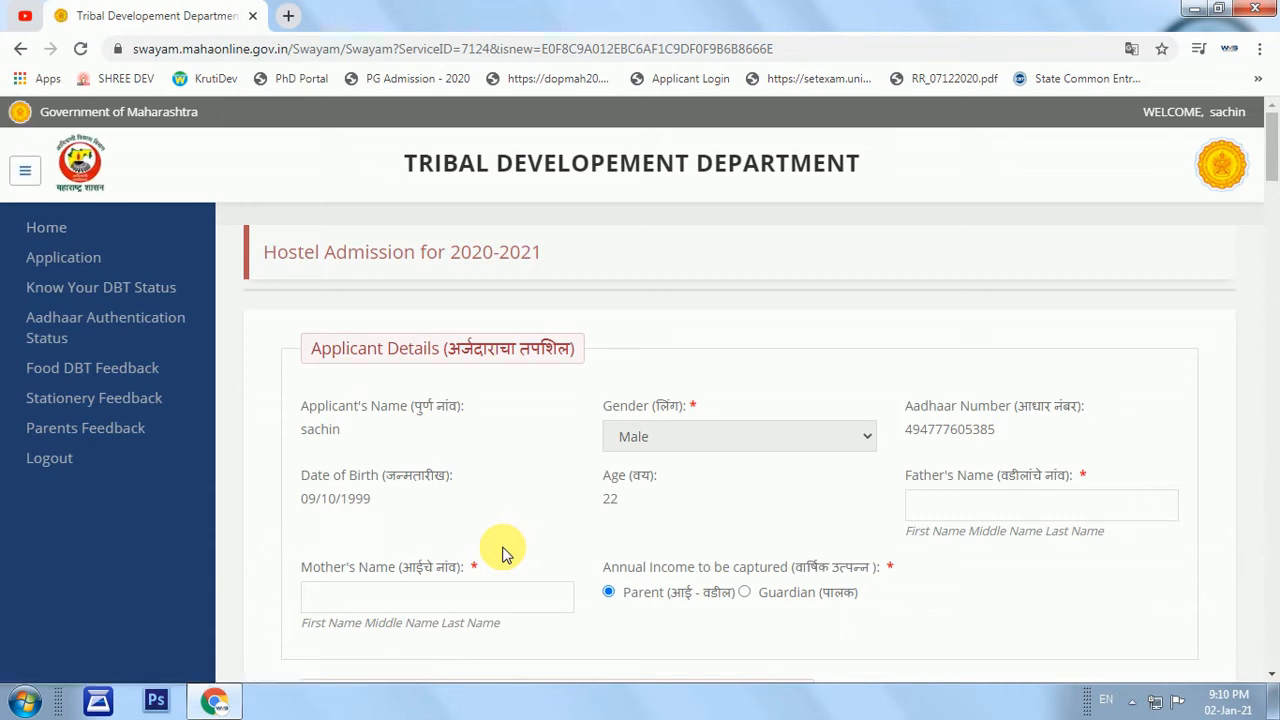
Review the pre-filled applicant details and enter the father's full name.
left_click_drag(307, 404, 398, 420)
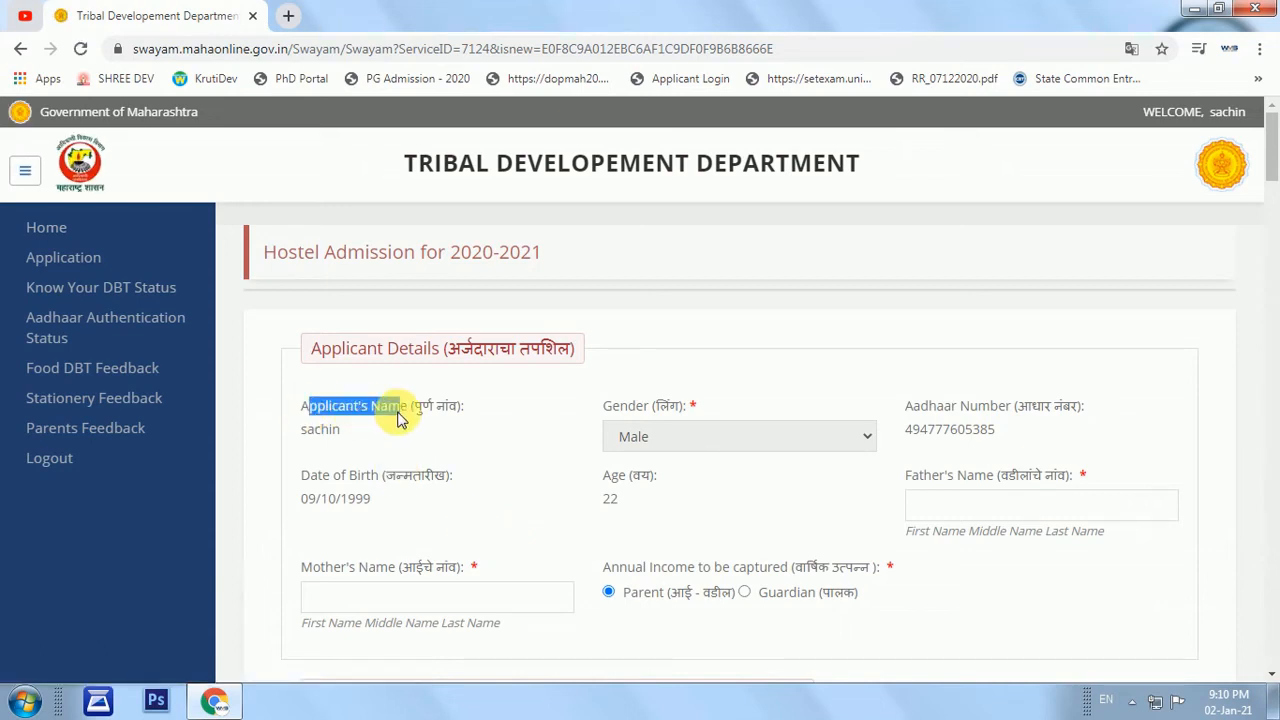
left_click_drag(314, 429, 300, 429)
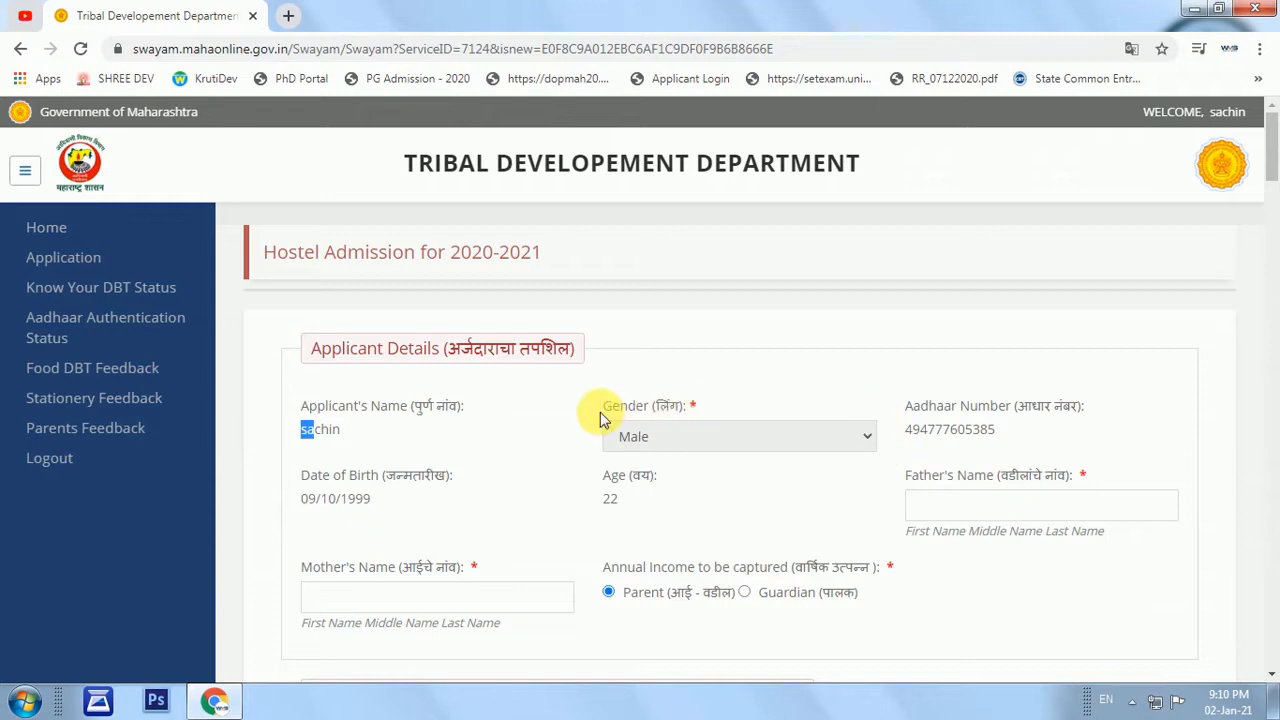
left_click_drag(903, 428, 1000, 429)
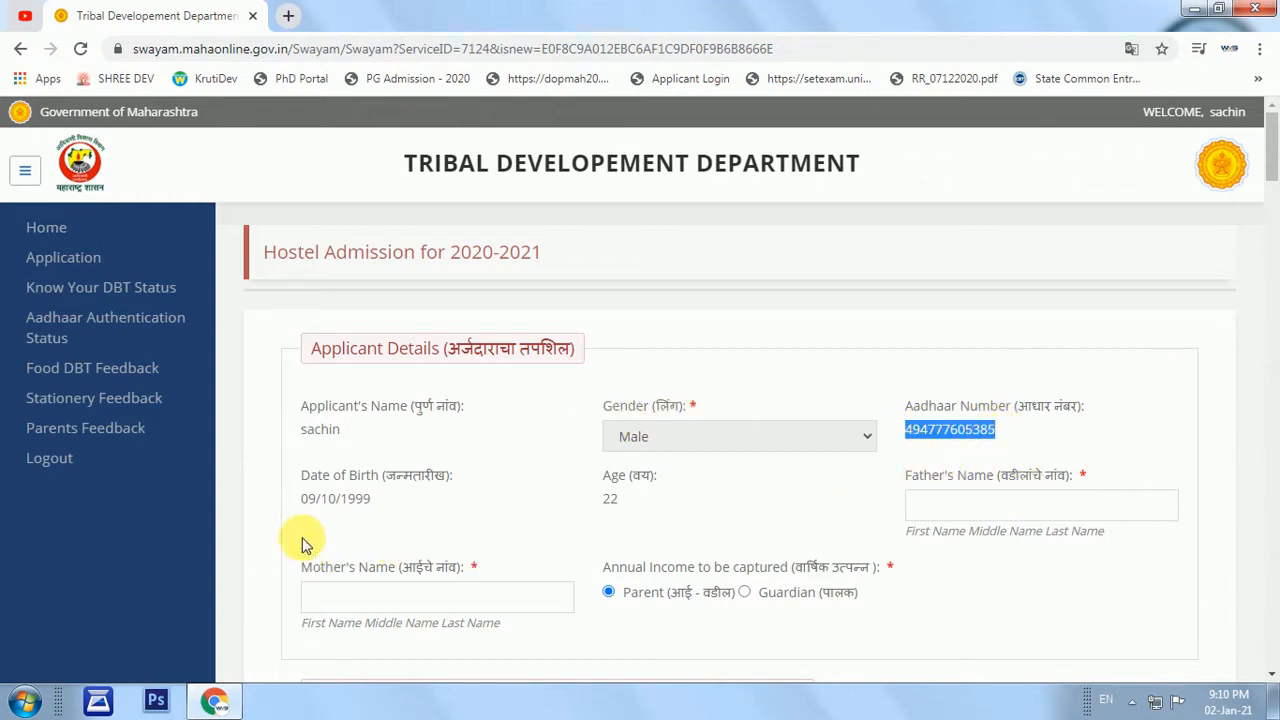
left_click_drag(304, 503, 371, 500)
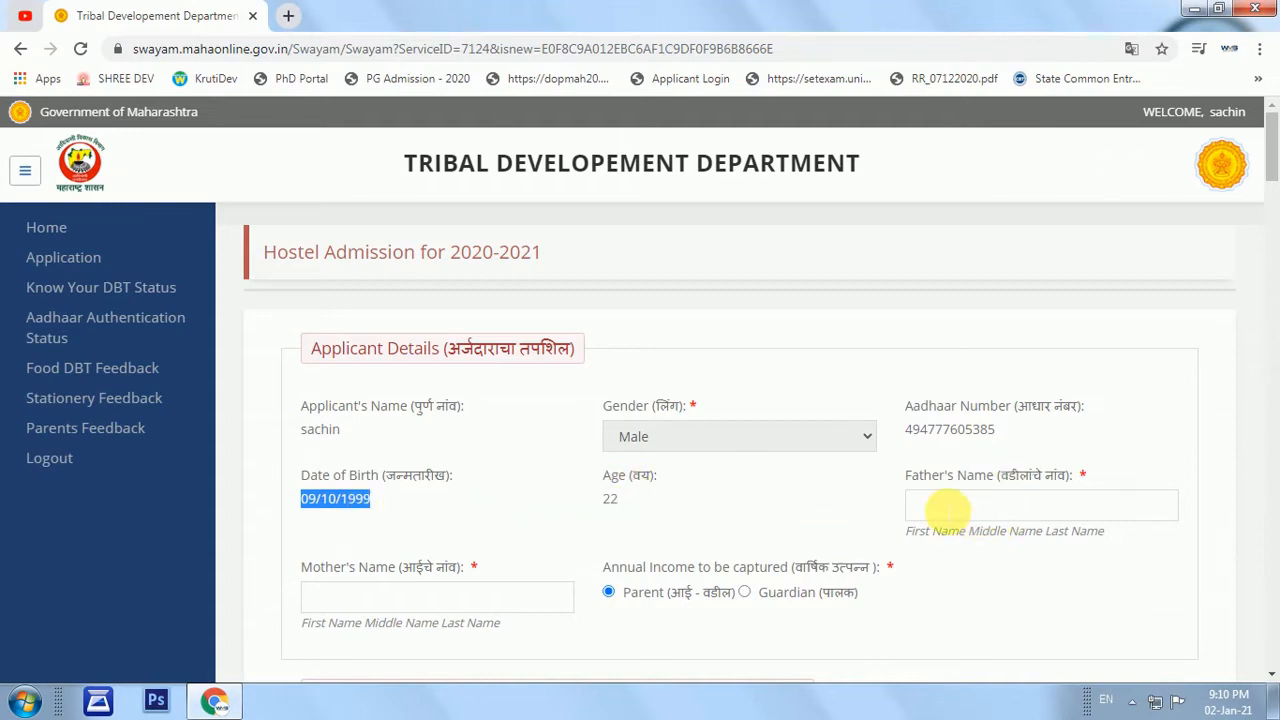
left_click(952, 511)
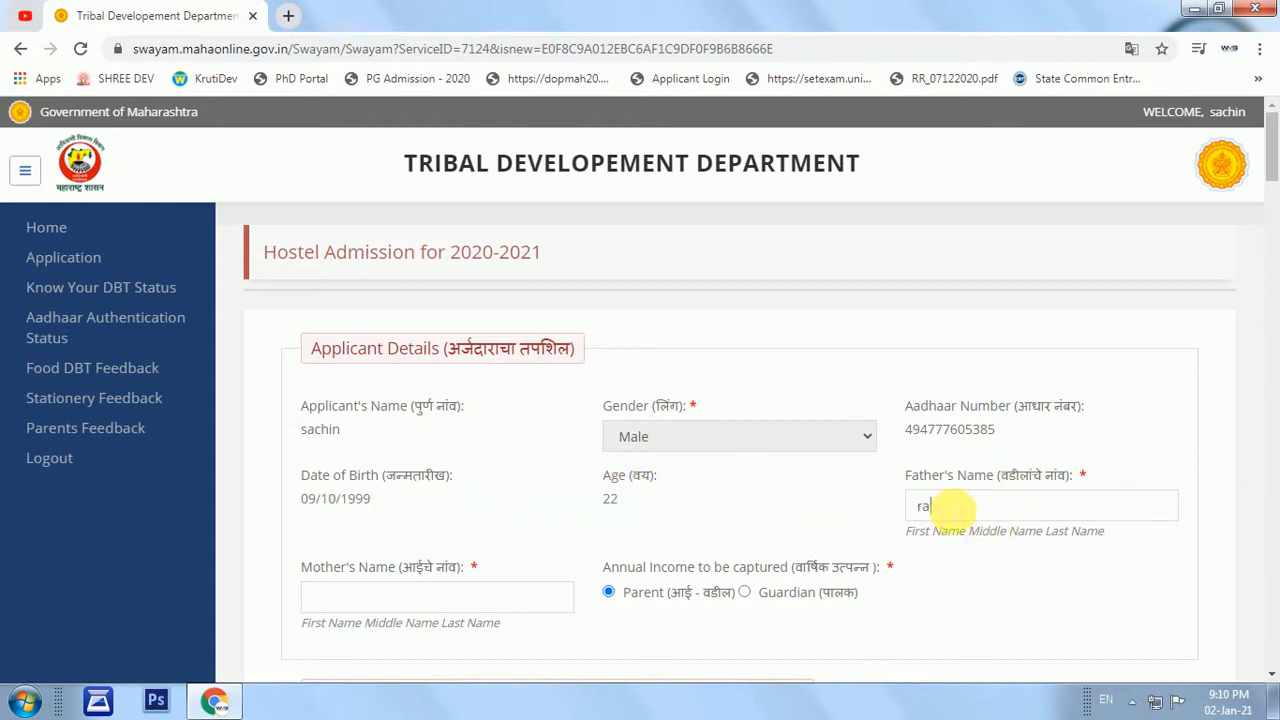
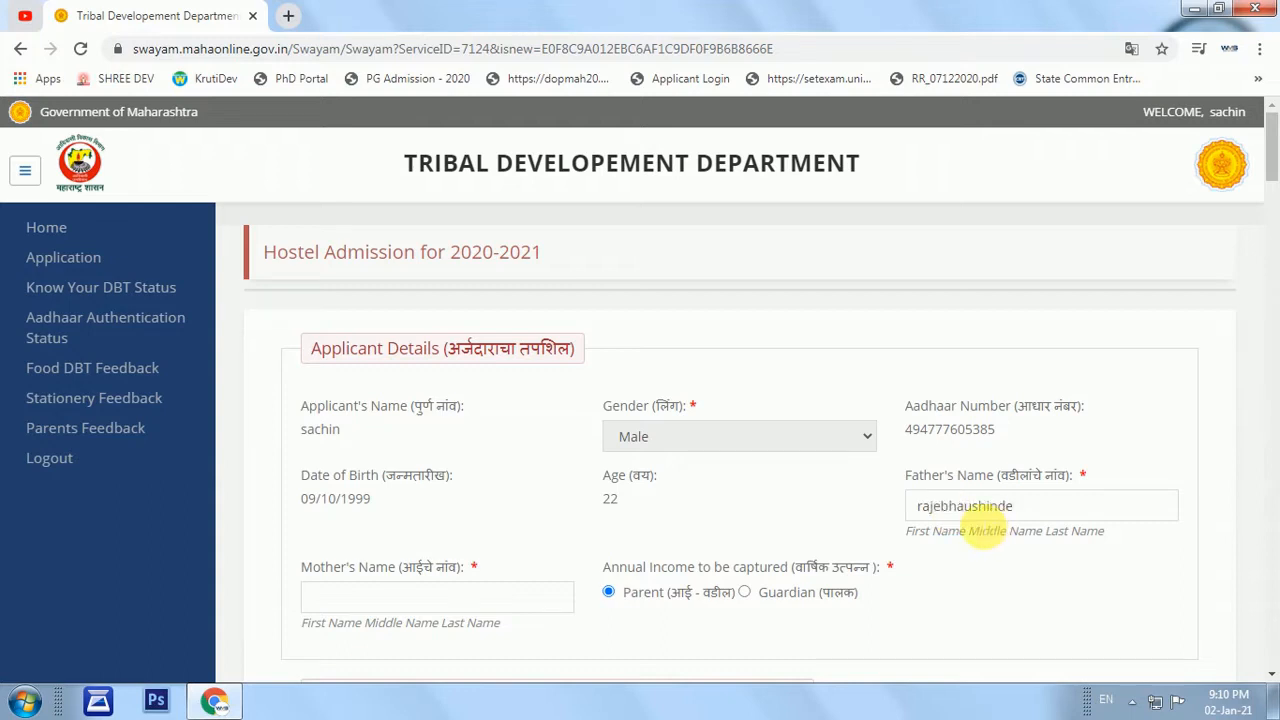
left_click(970, 507)
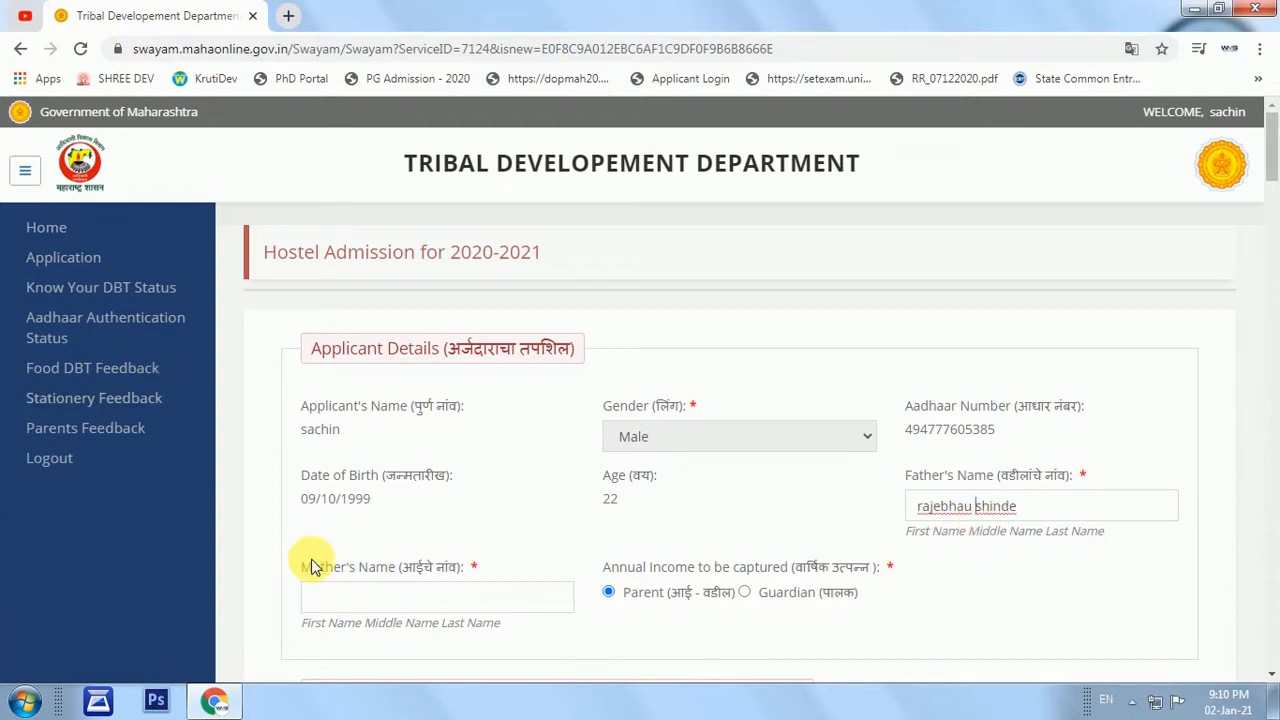
Enter the mother's name and correct its stray leading letters.
left_click(374, 605)
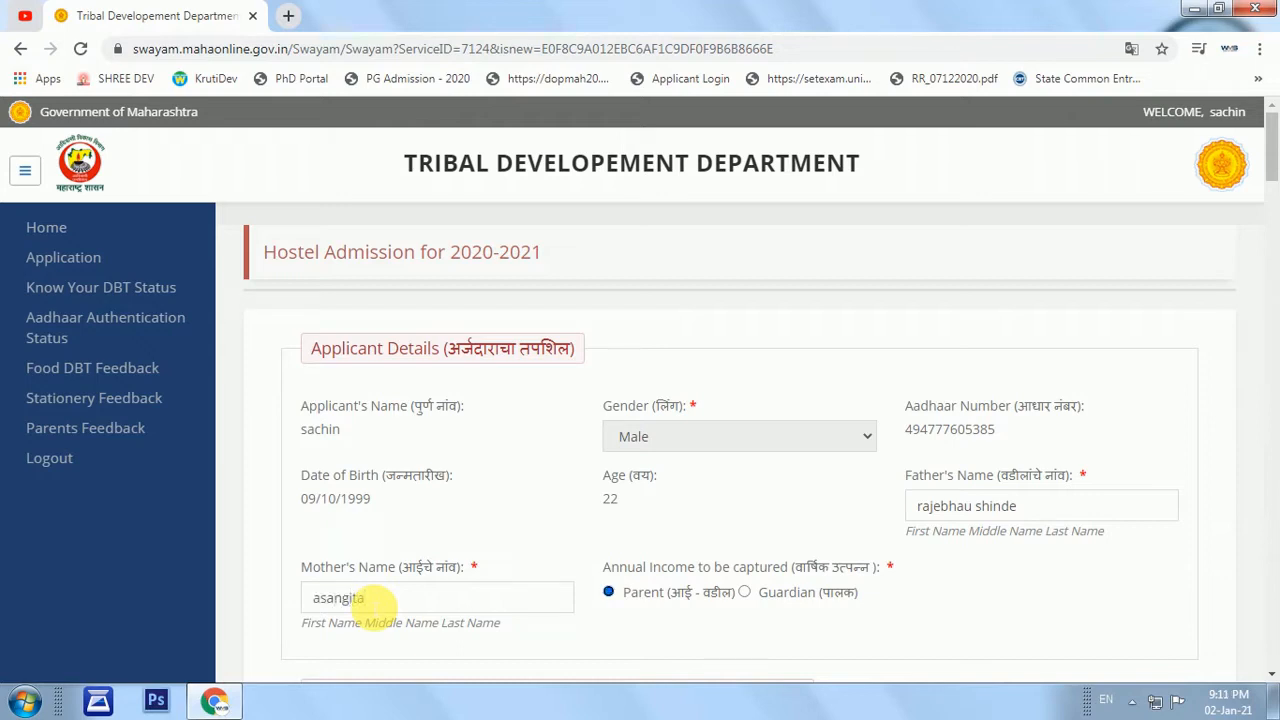
left_click_drag(327, 599, 312, 599)
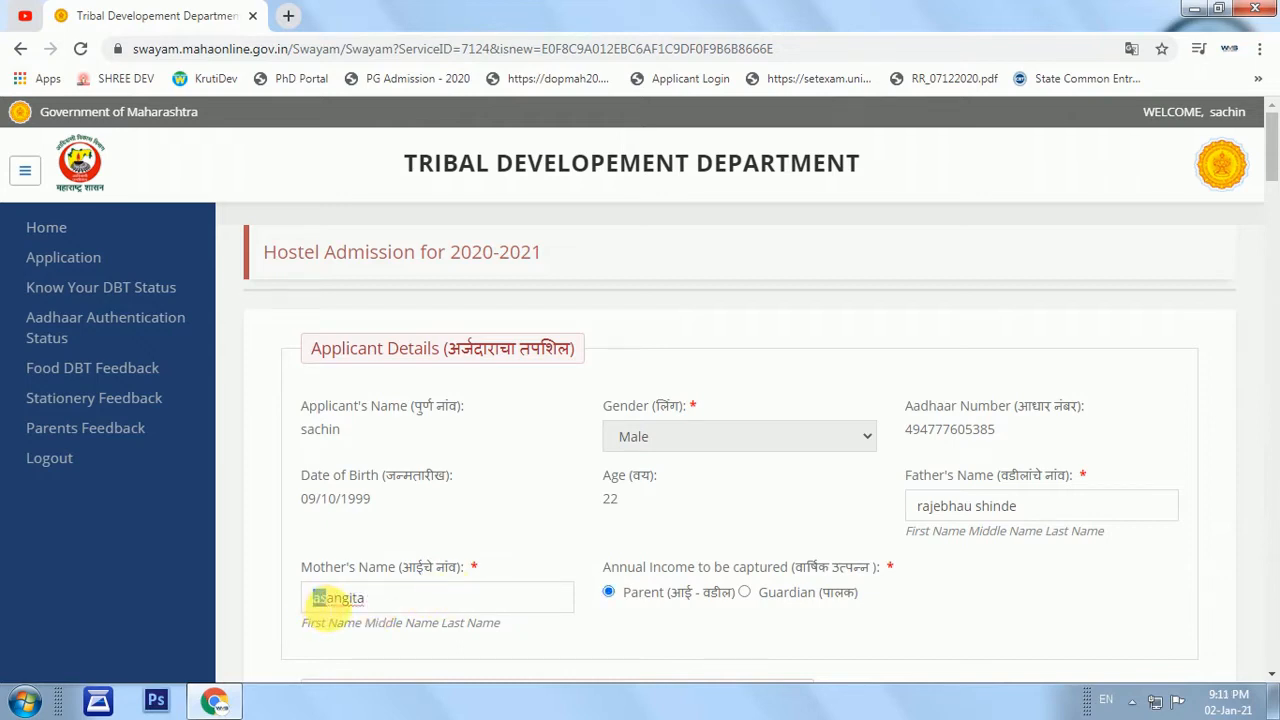
type("s")
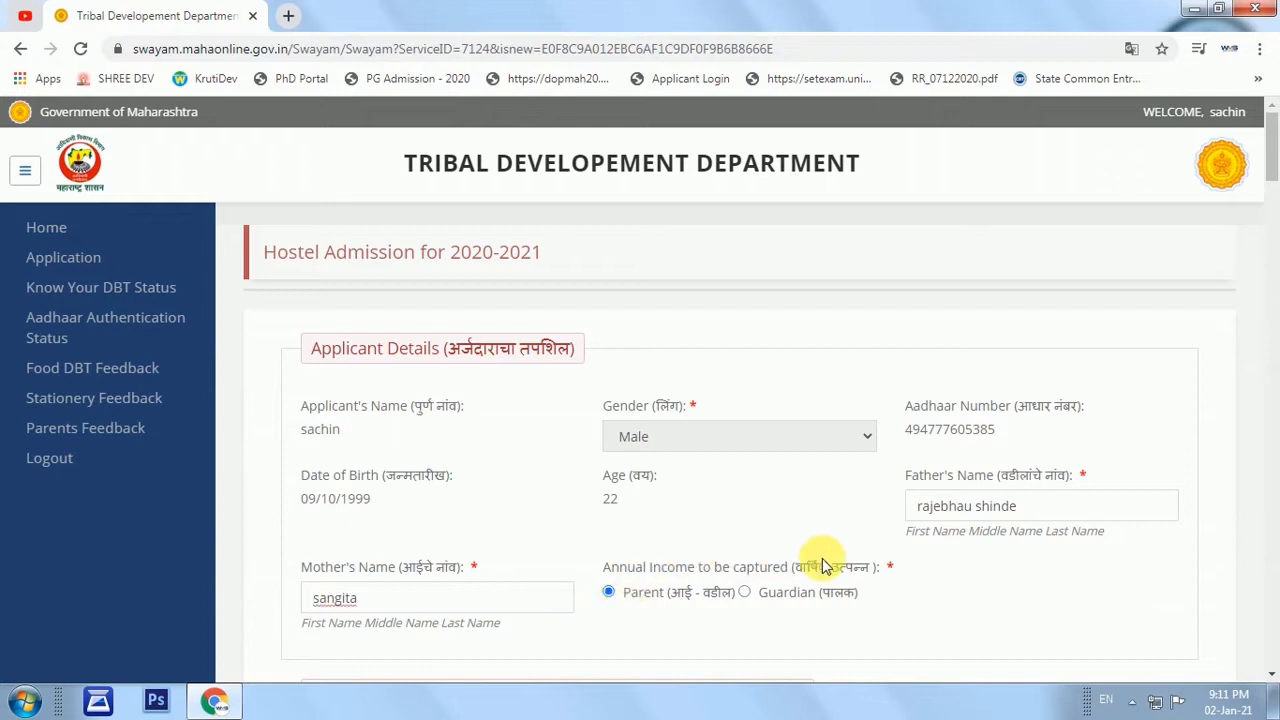
scroll(830, 565, "down", 1)
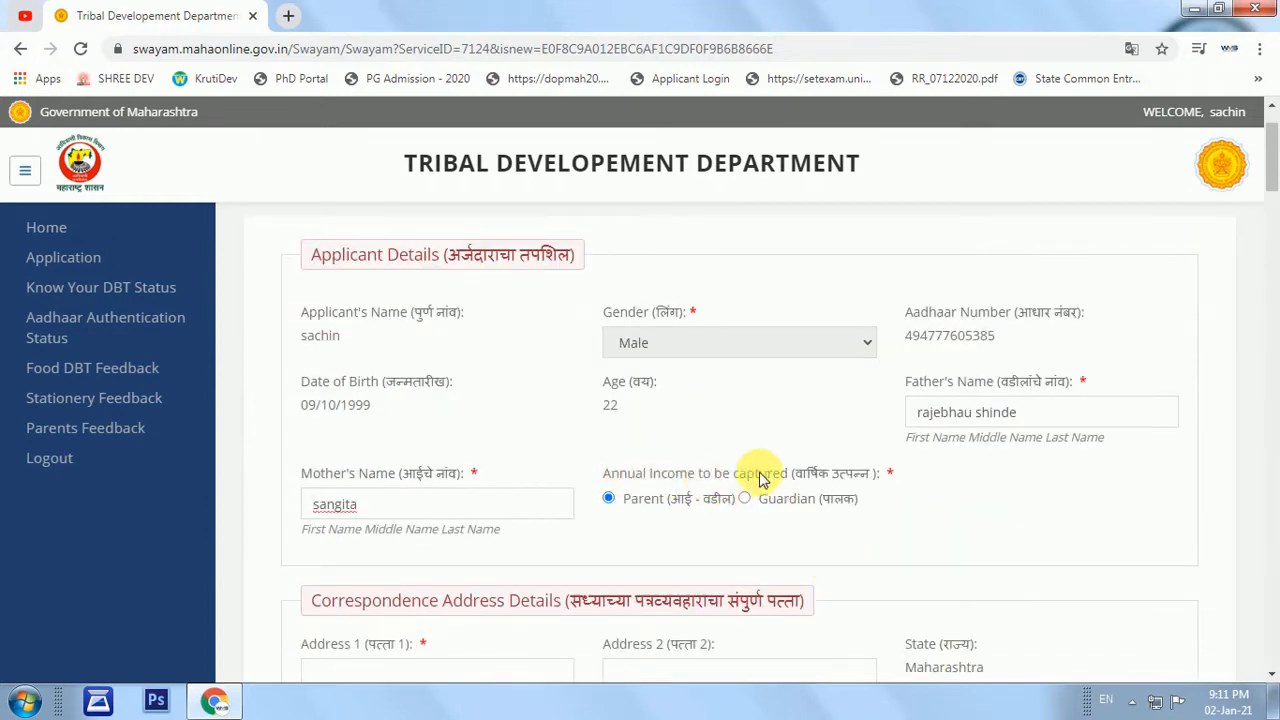
scroll(815, 505, "down", 2)
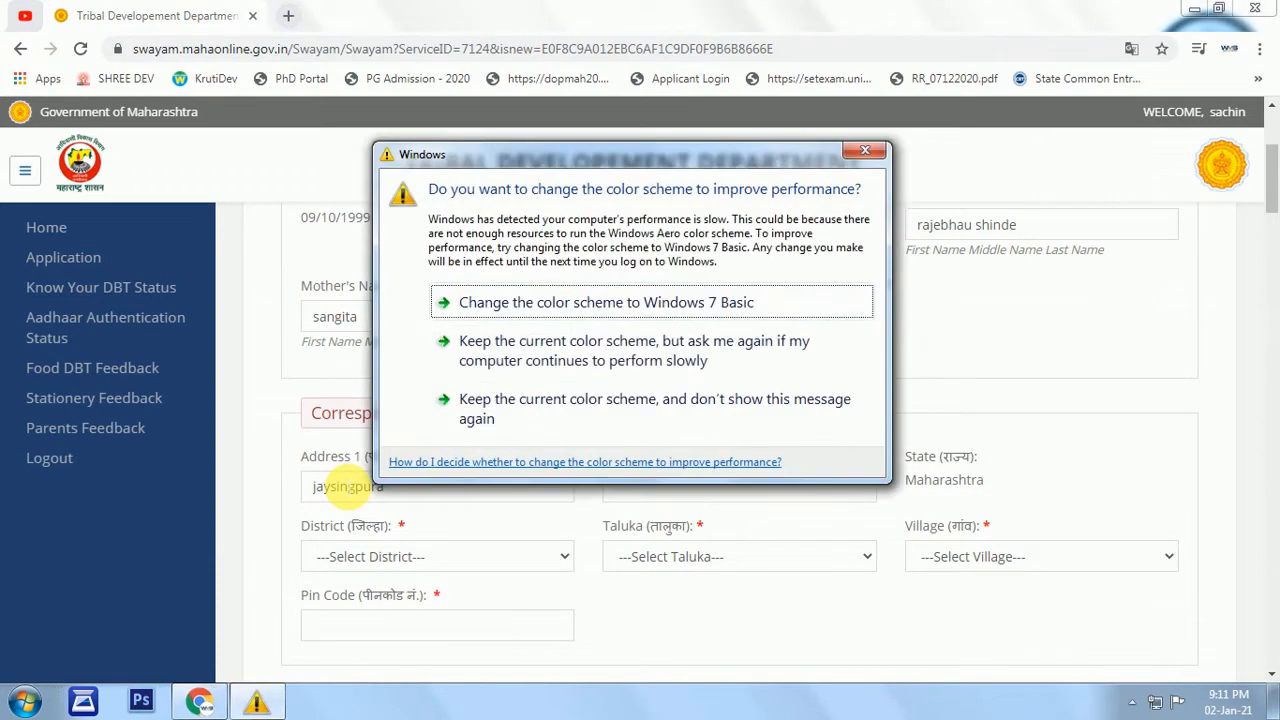
Fill in the second address line and set the district to Aurangabad.
left_click(800, 603)
left_click(703, 487)
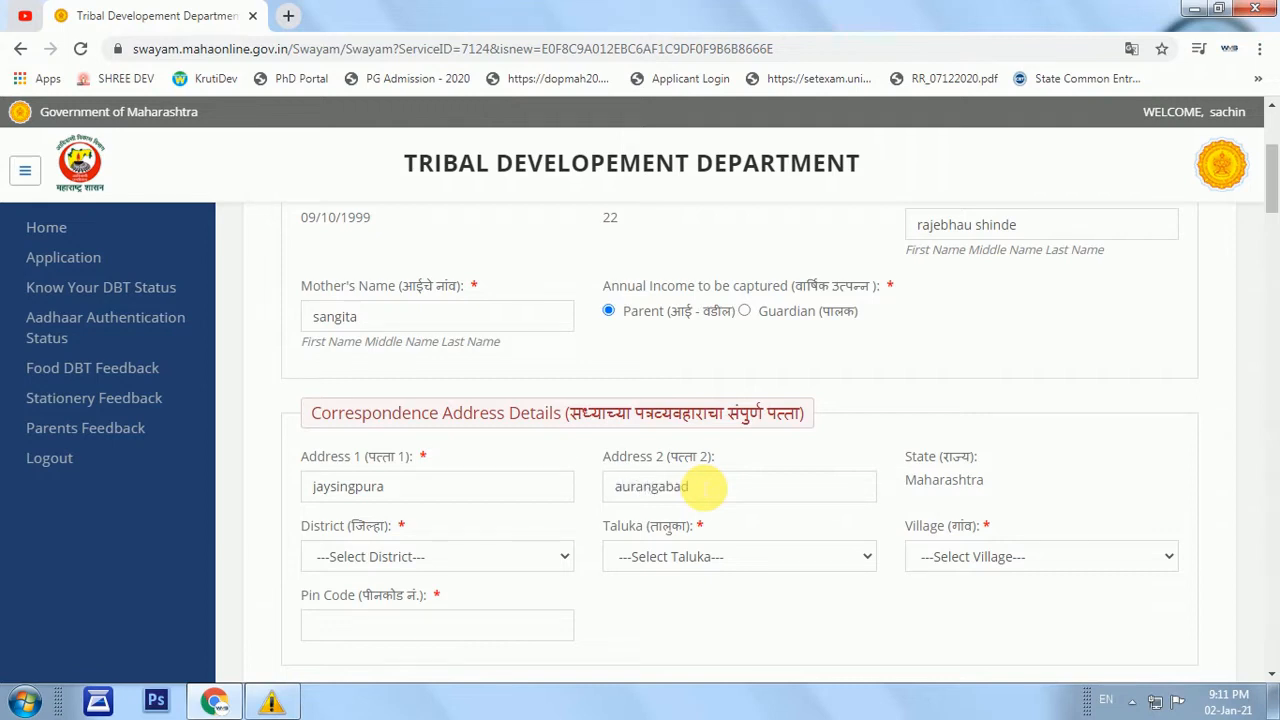
left_click(399, 565)
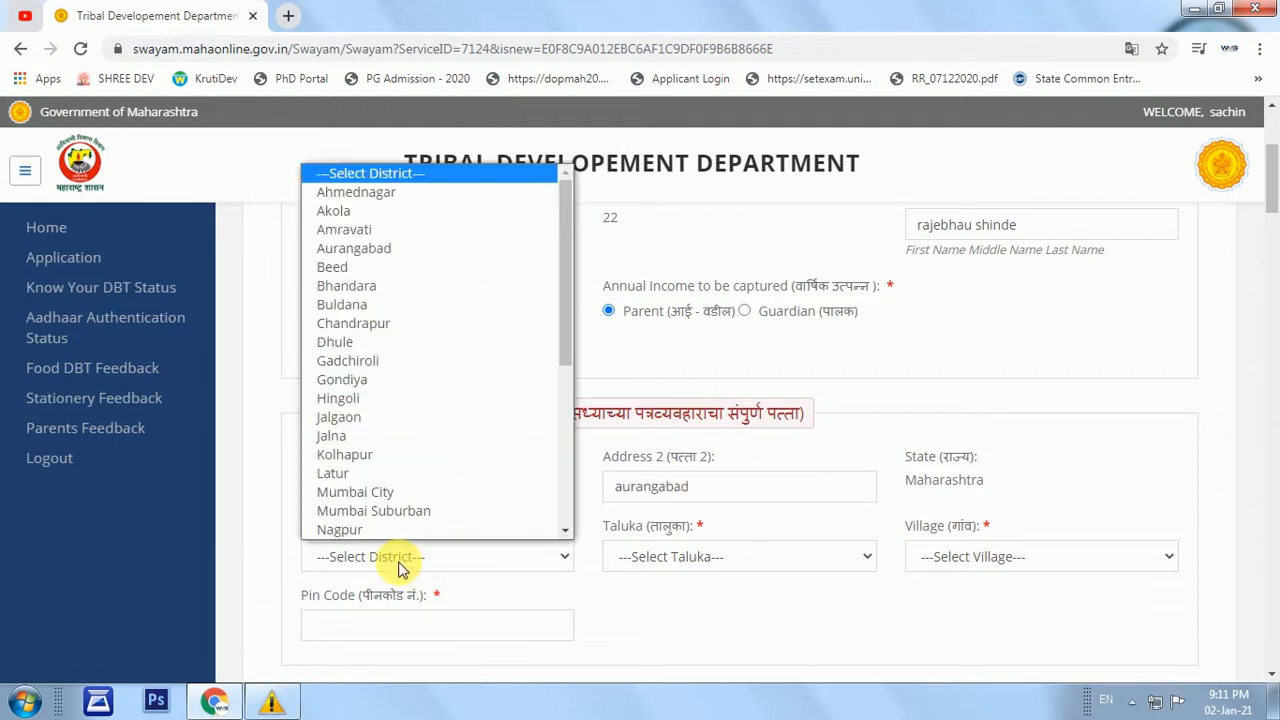
left_click(384, 248)
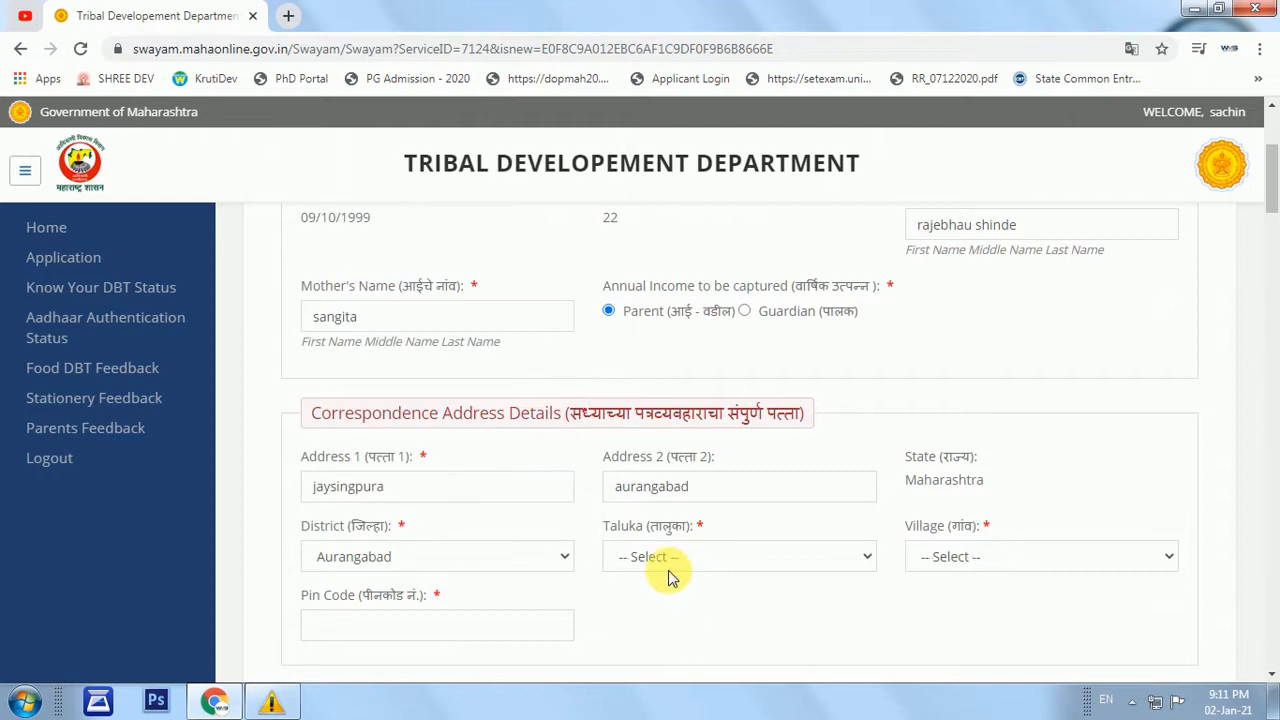
left_click(670, 575)
left_click(668, 566)
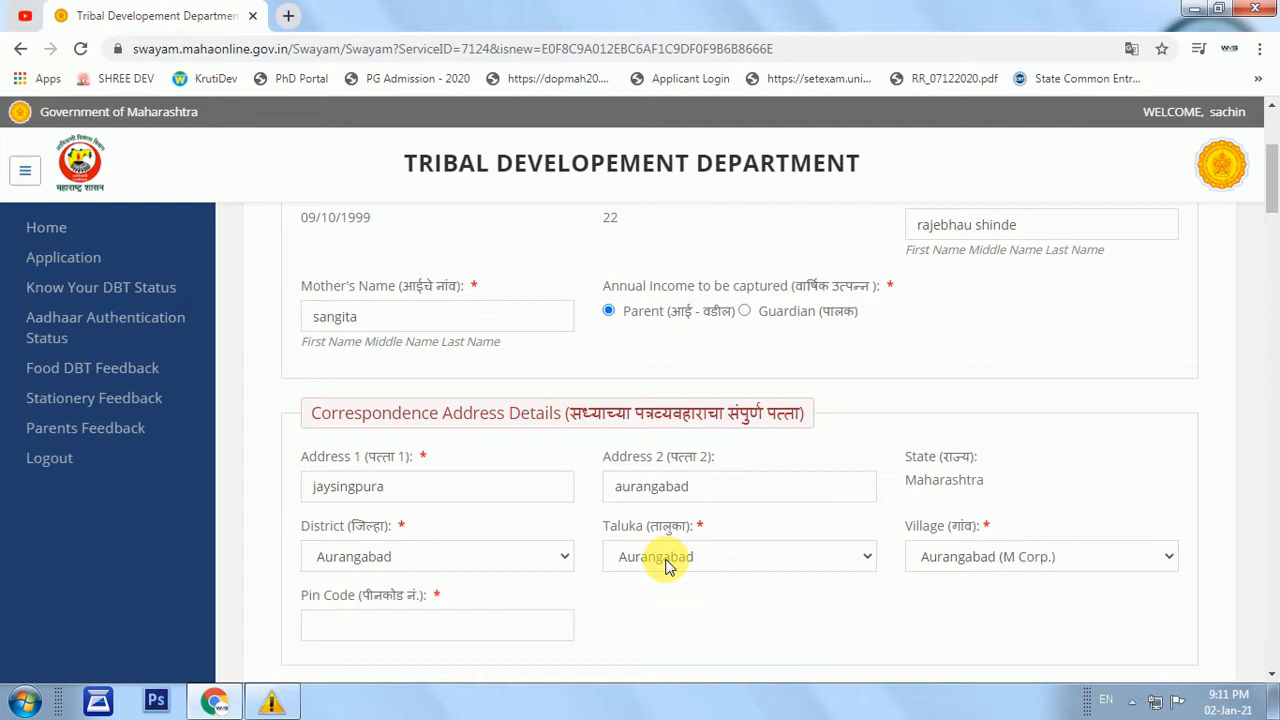
scroll(668, 566, "down", 3)
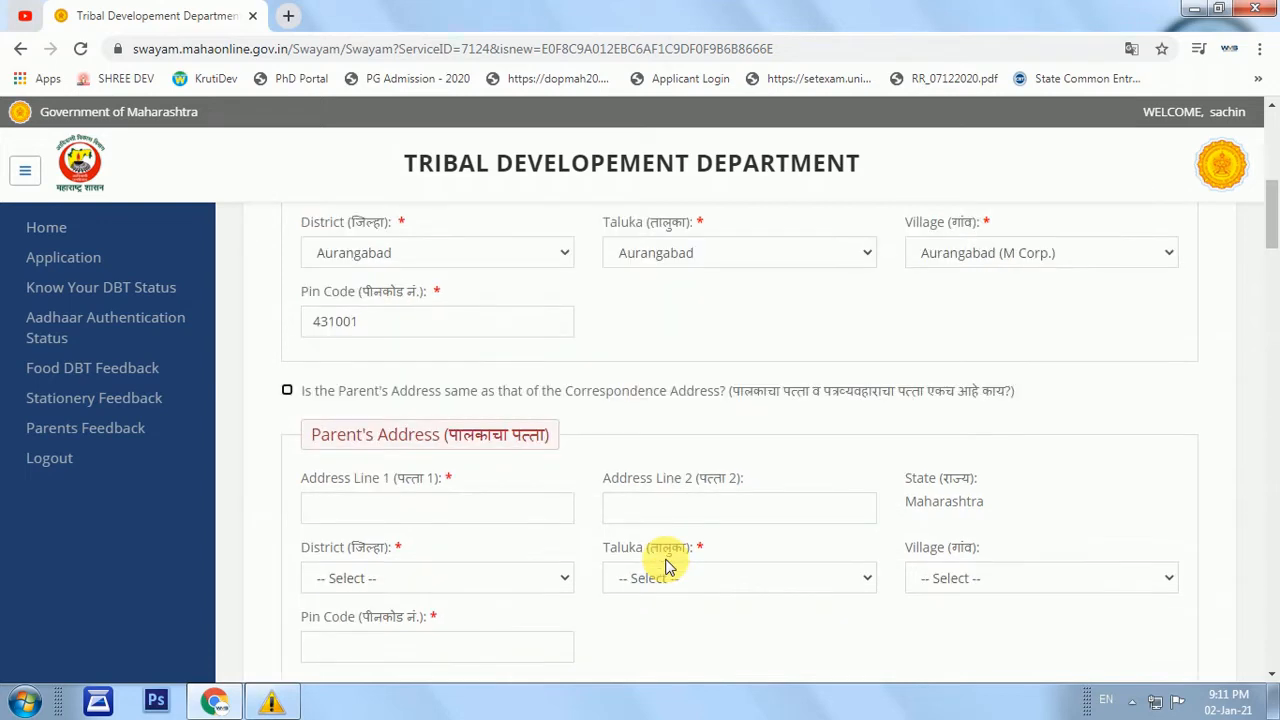
Make the parent's address the same as the correspondence address.
left_click(288, 392)
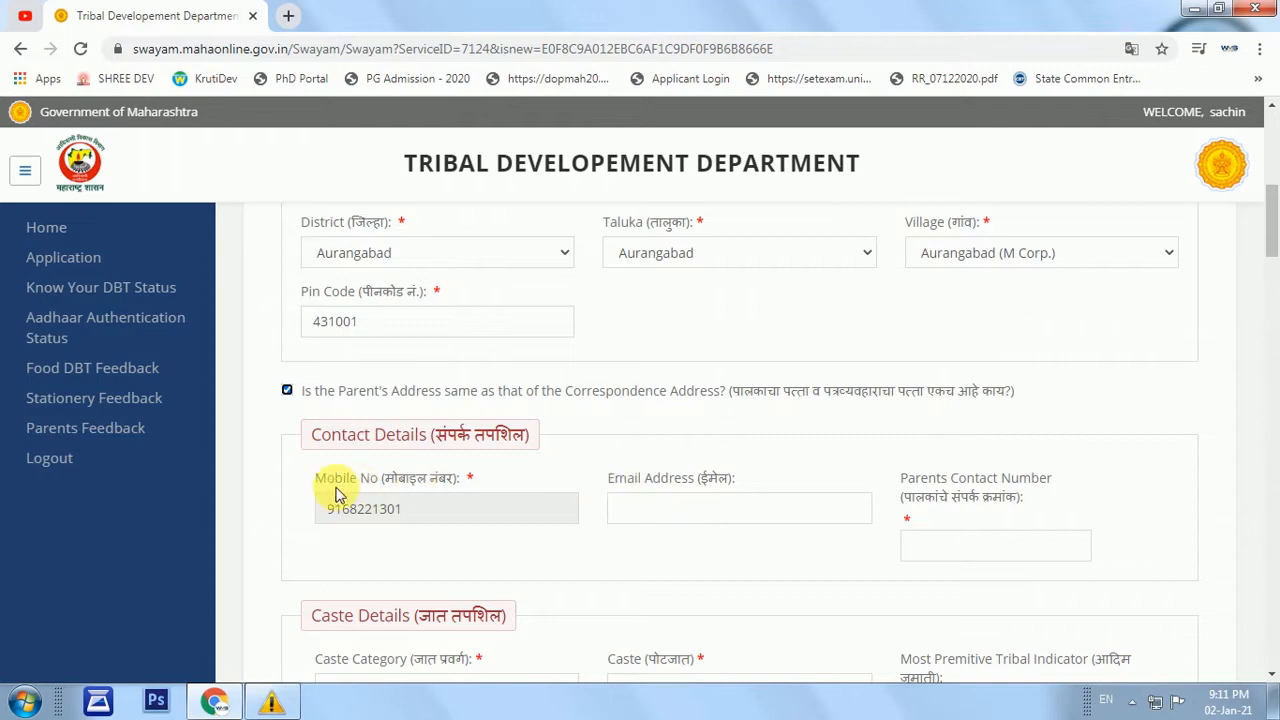
left_click_drag(333, 511, 438, 516)
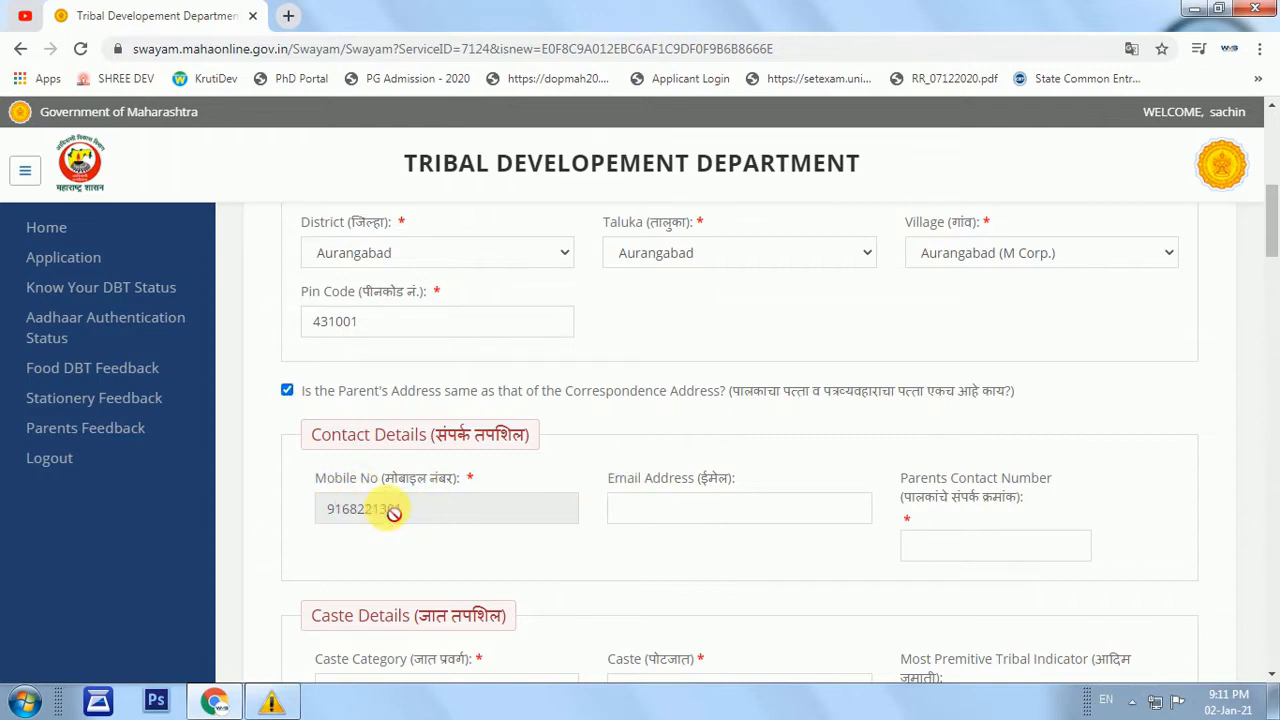
double_click(394, 508)
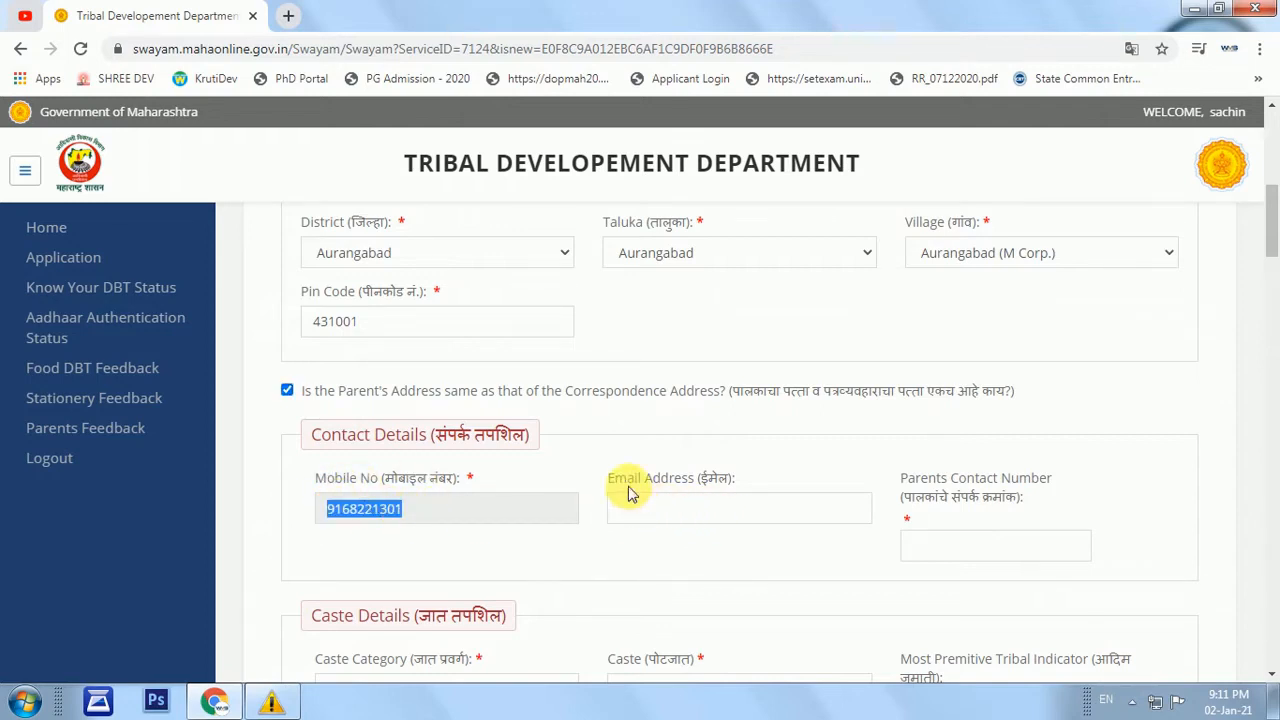
Fix the typos and extra digits in the e-mail address and enter the parents' contact number.
left_click(704, 515)
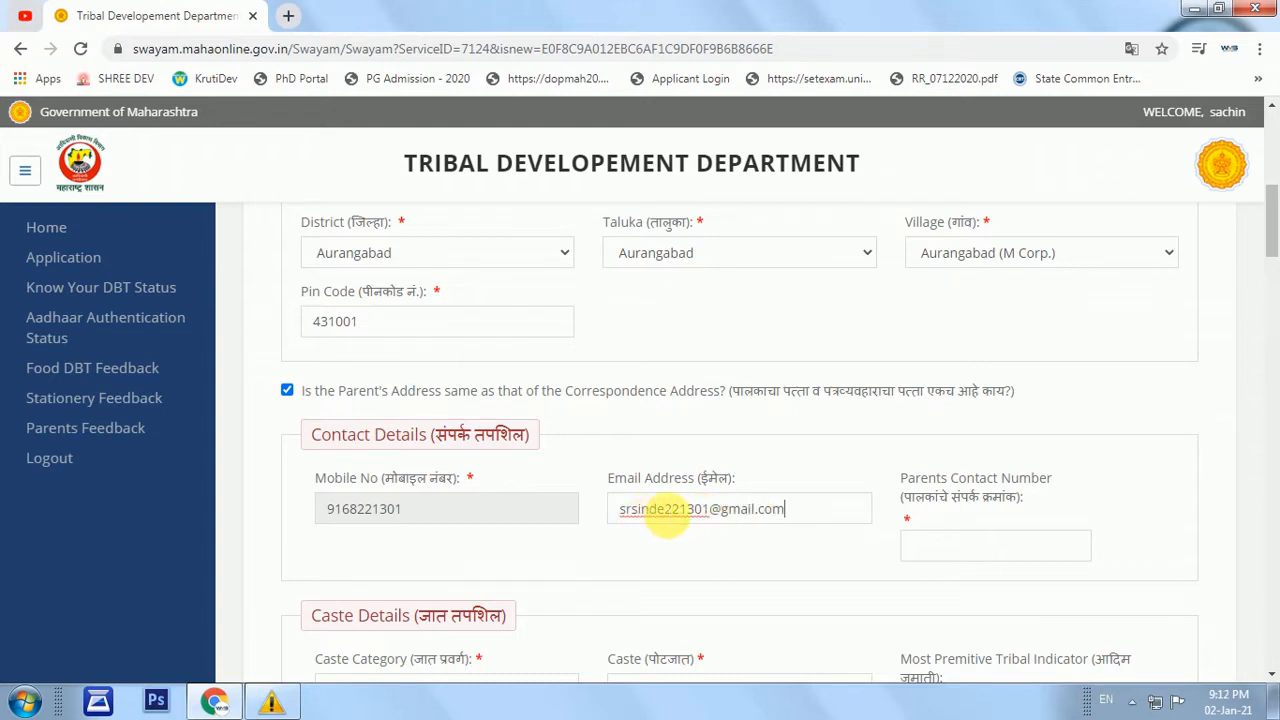
left_click(643, 511)
key("BackSpace")
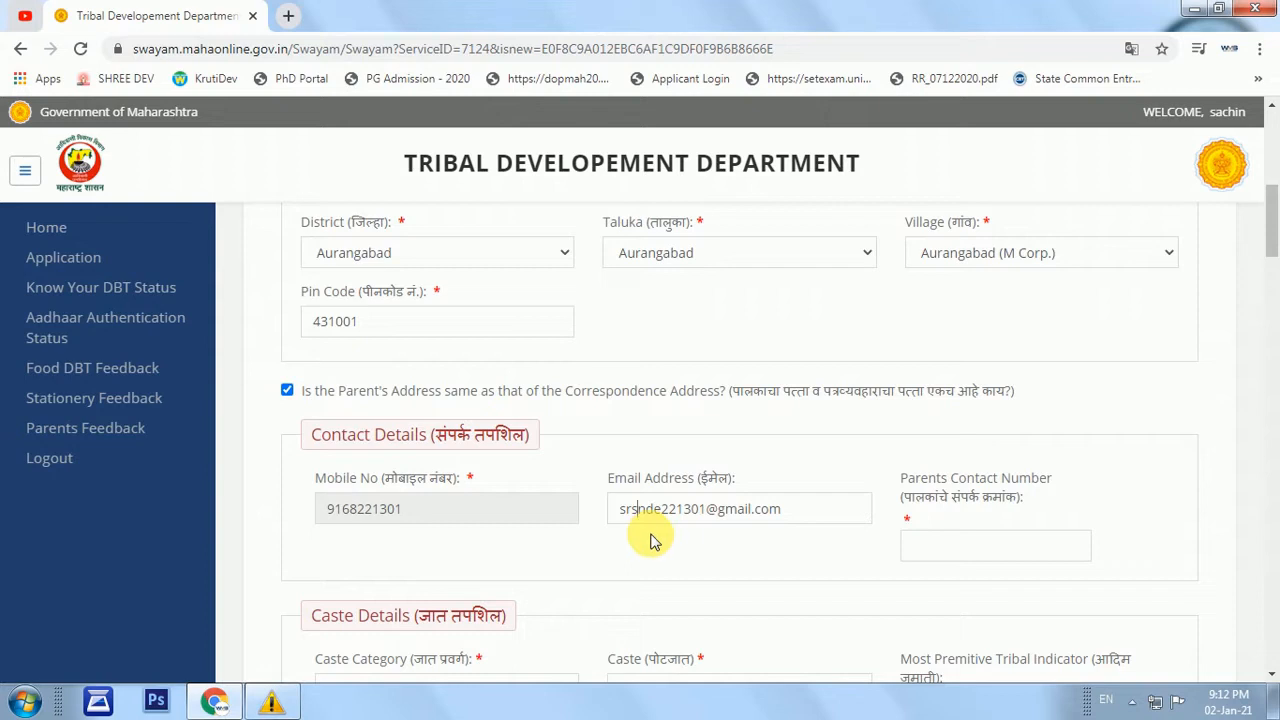
type("g")
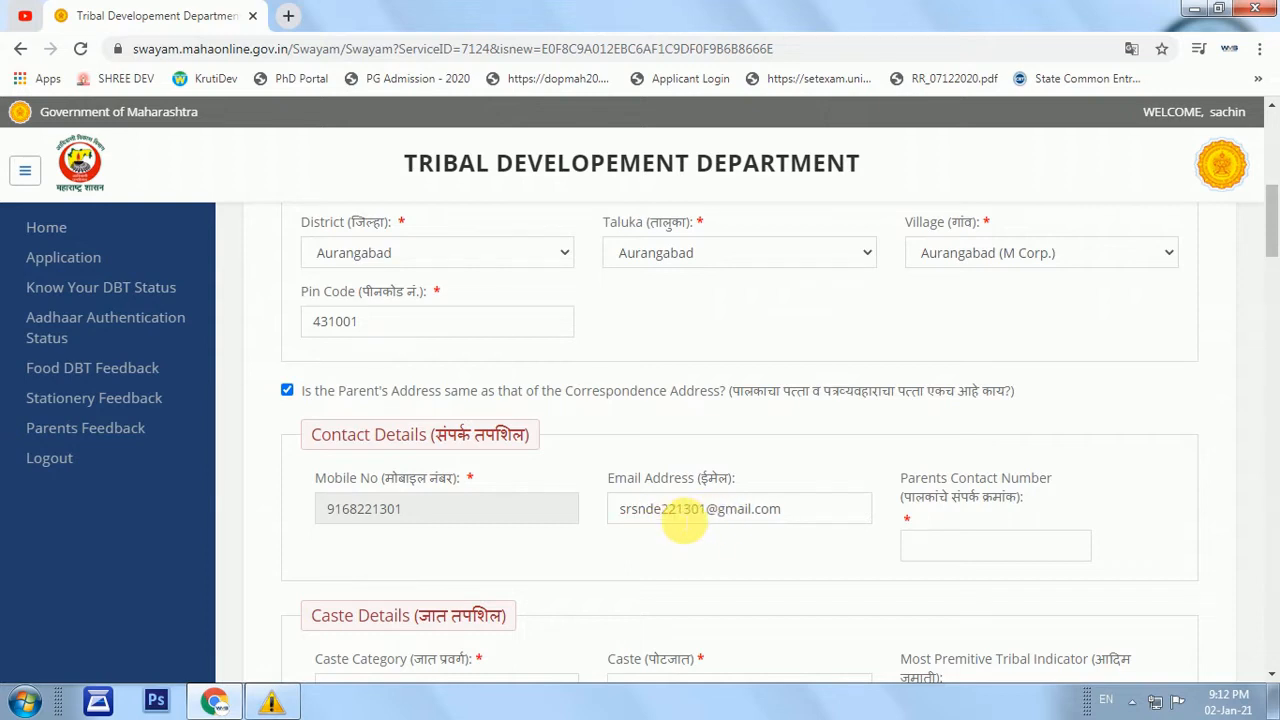
key("BackSpace")
type("h")
left_click(713, 509)
key("BackSpace")
key("BackSpace")
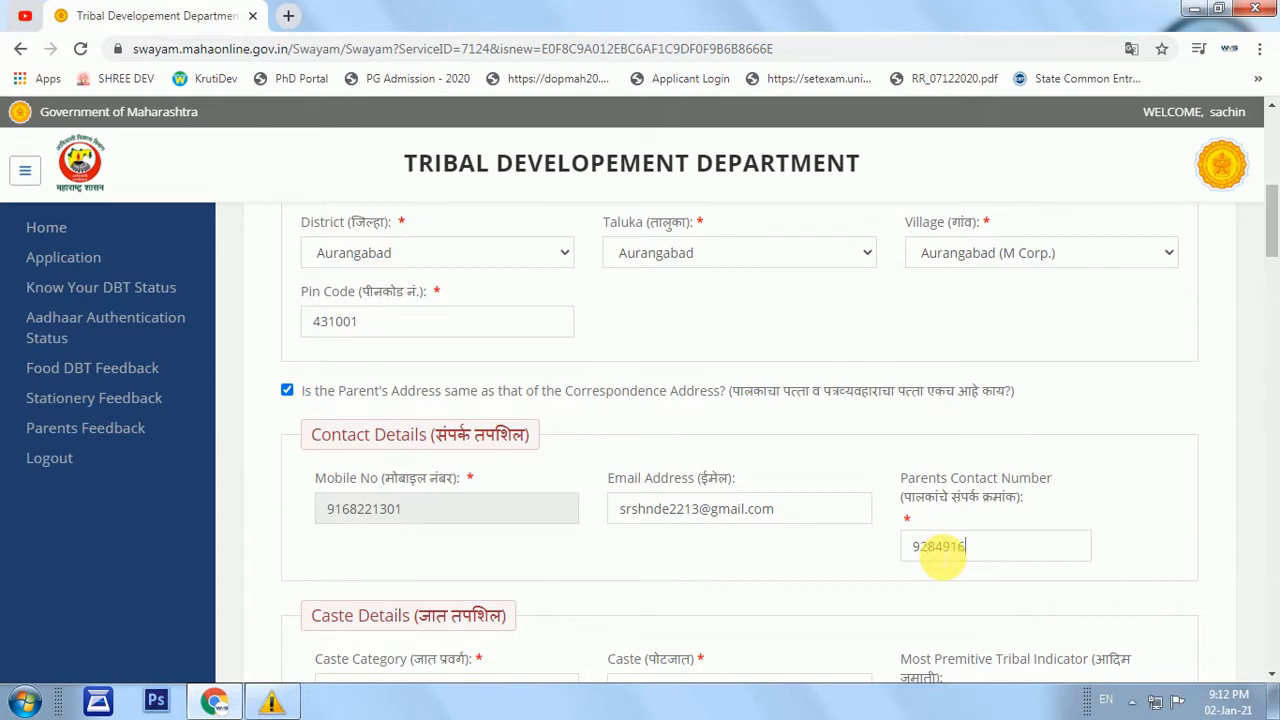
left_click(945, 548)
scroll(800, 570, "down", 2)
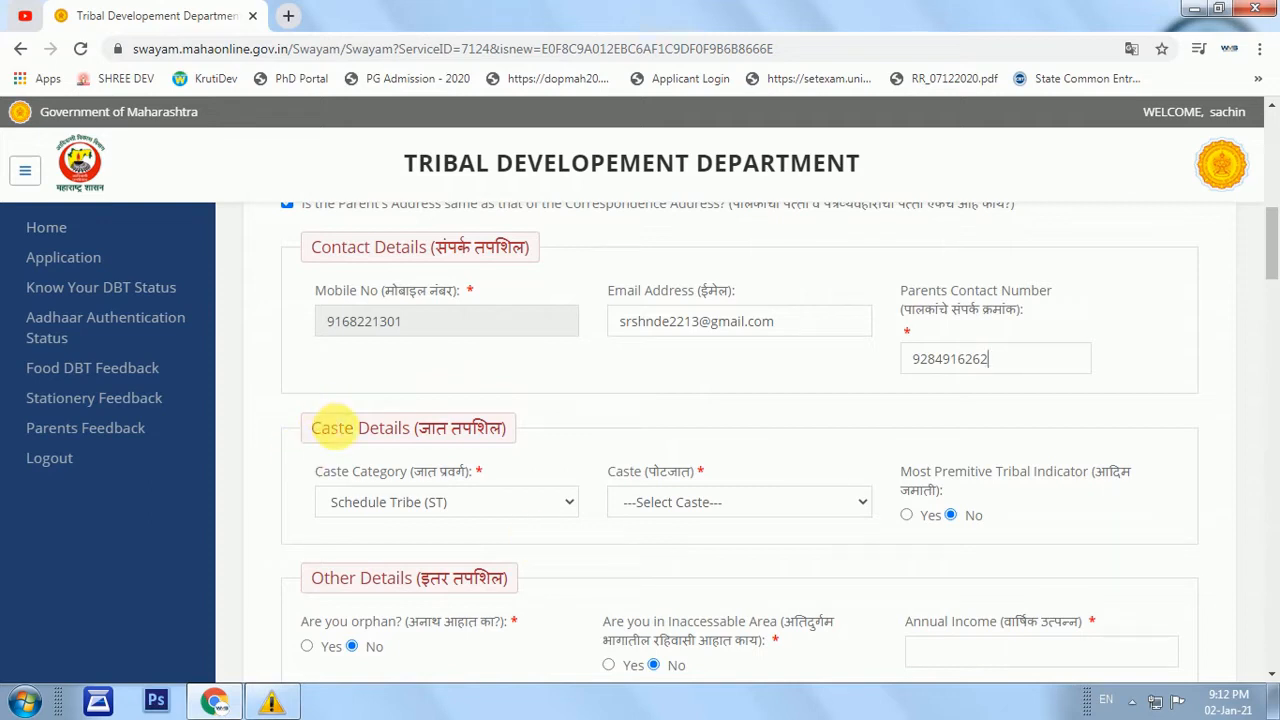
Set Caste Category to Schedule Caste (SC) and caste to Mahar(17).
left_click(455, 506)
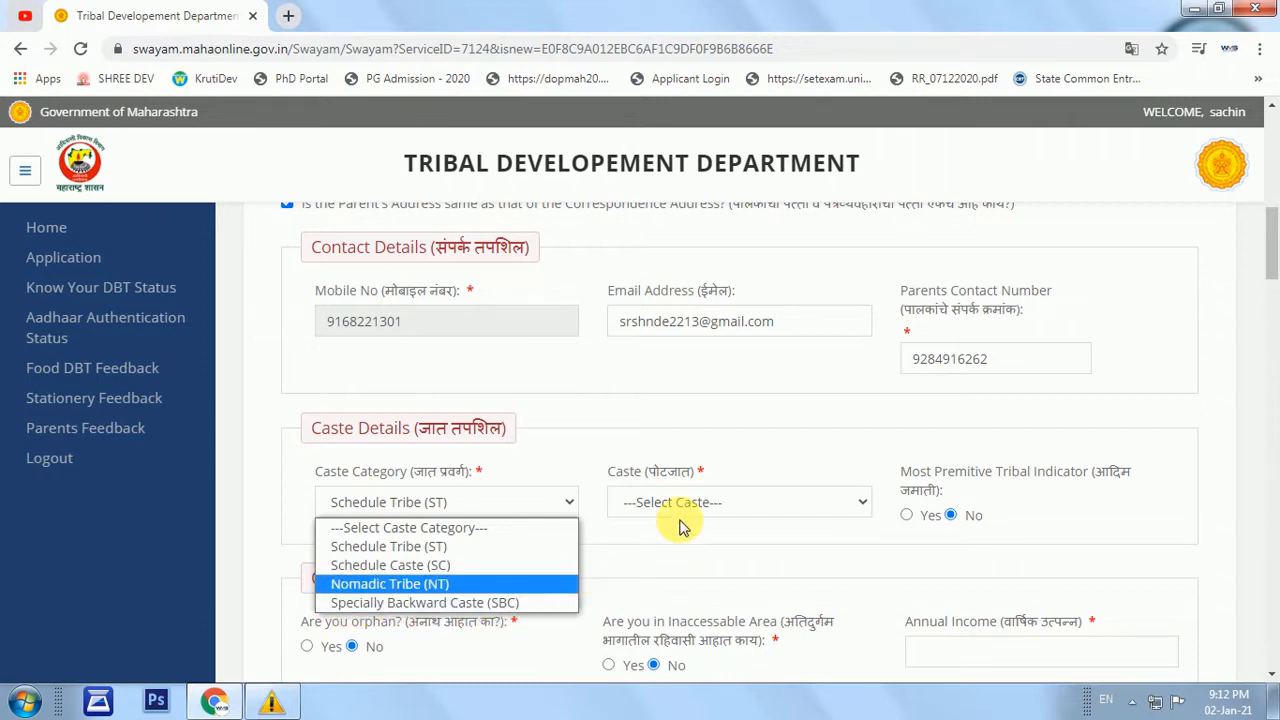
left_click(430, 565)
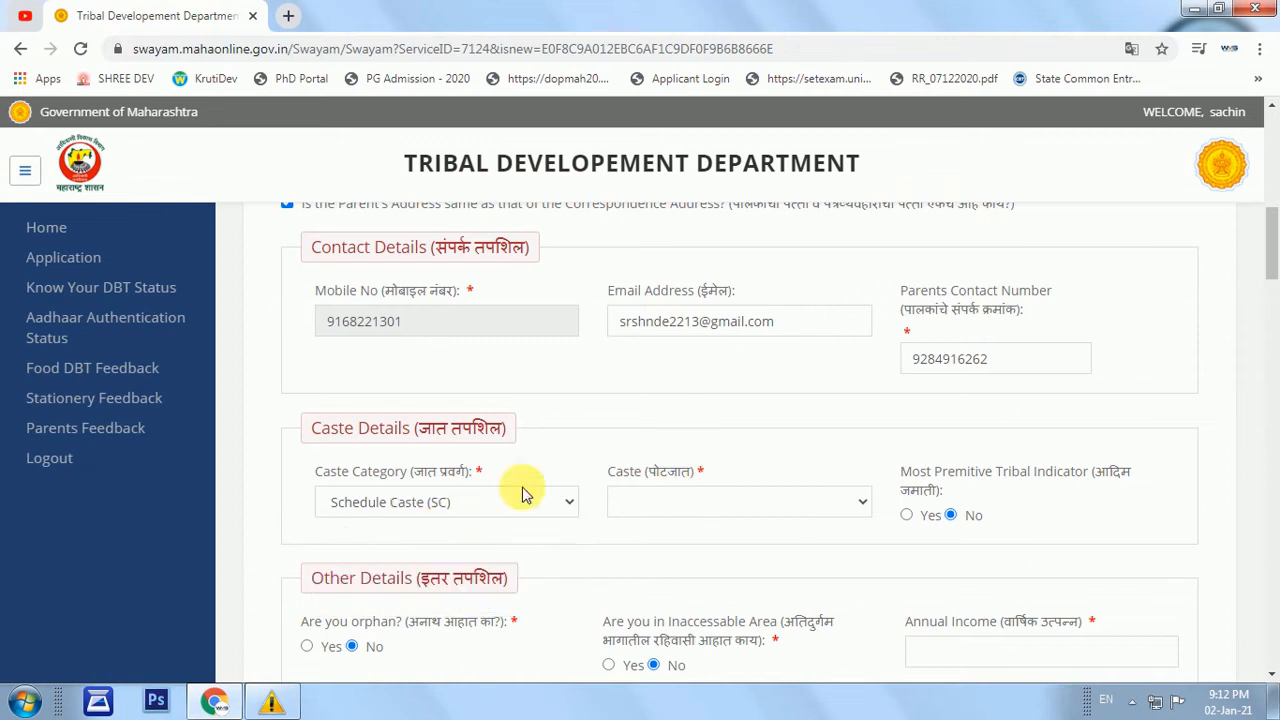
left_click(680, 500)
type("mahar")
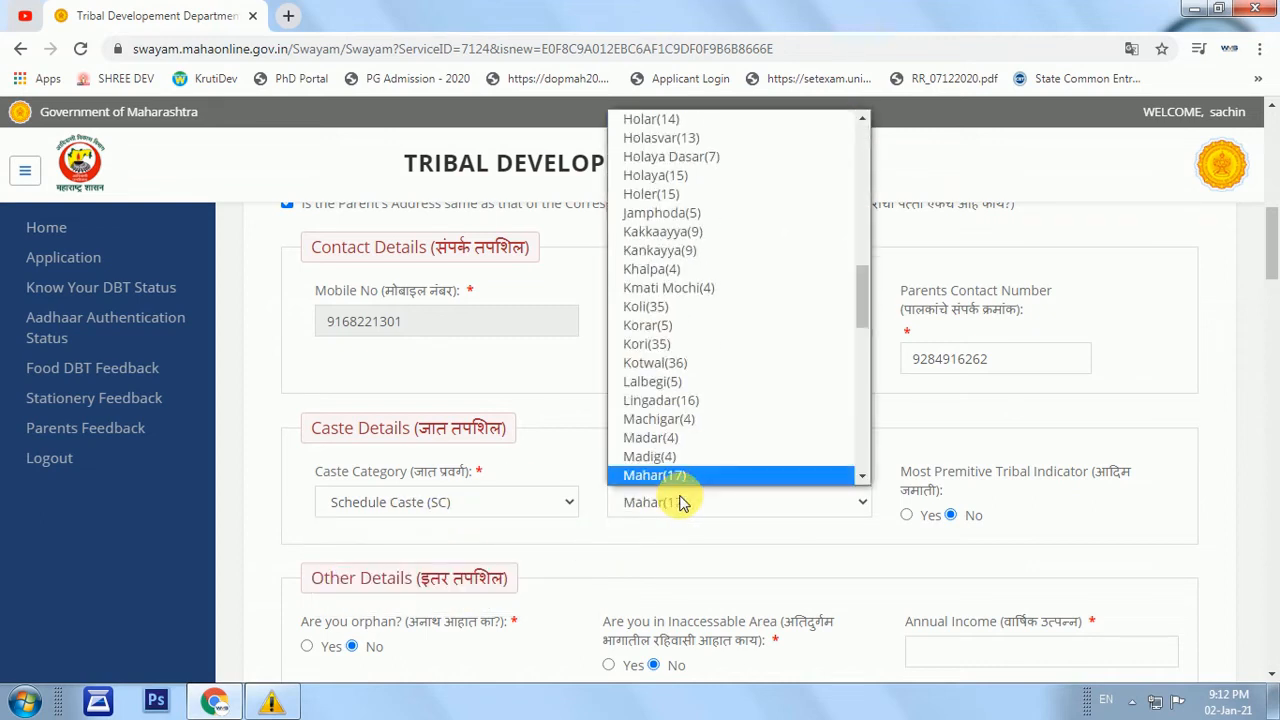
key("Return")
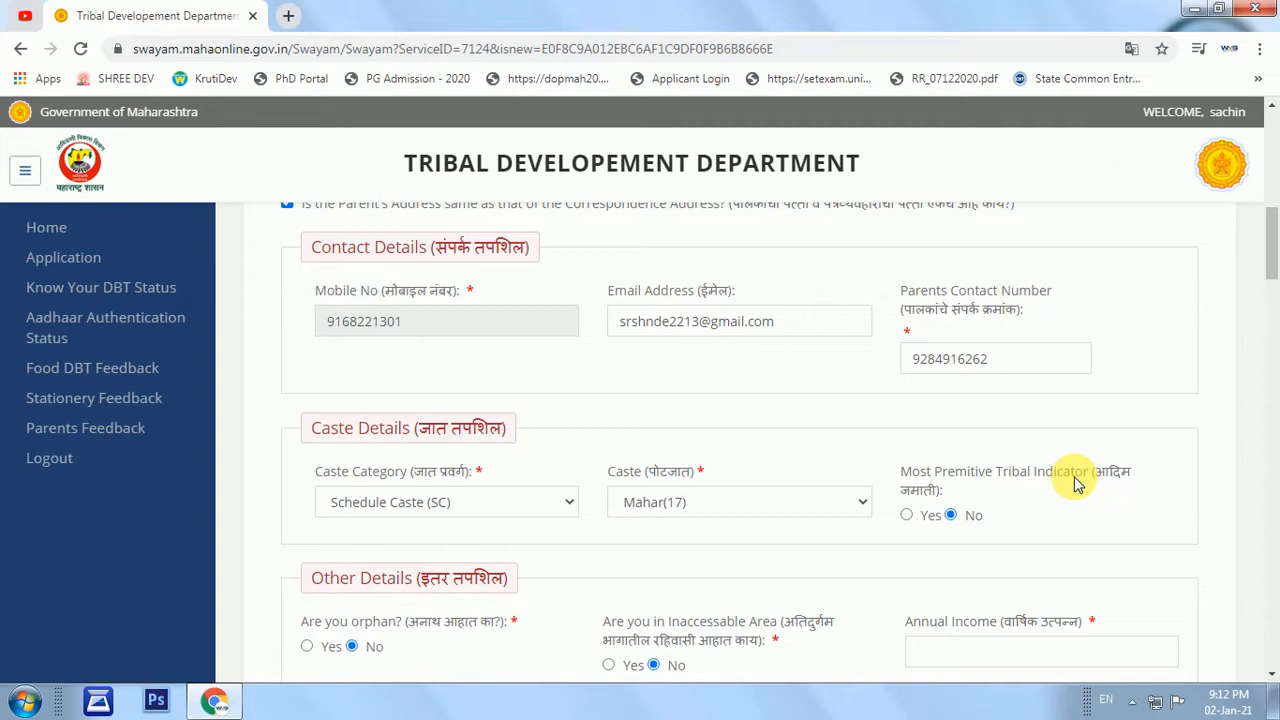
Enter annual income 35000 and caste certificate number 350.
scroll(950, 510, "down", 1)
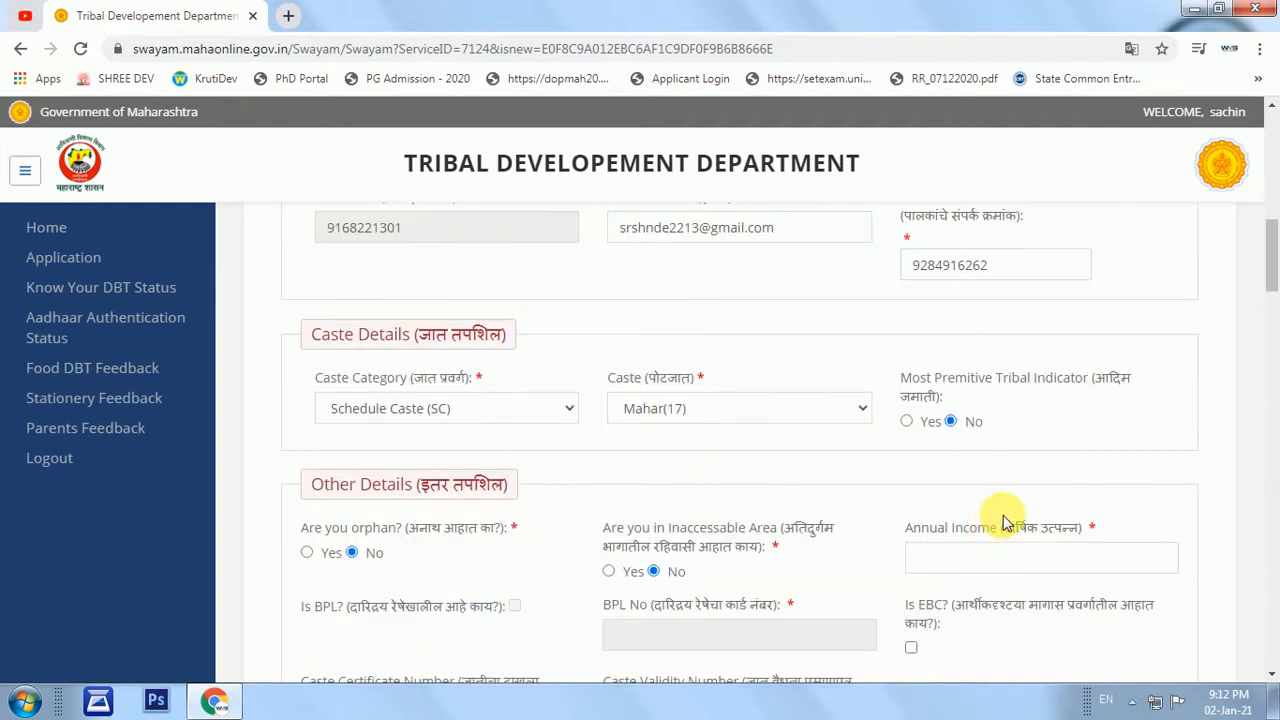
scroll(960, 510, "down", 1)
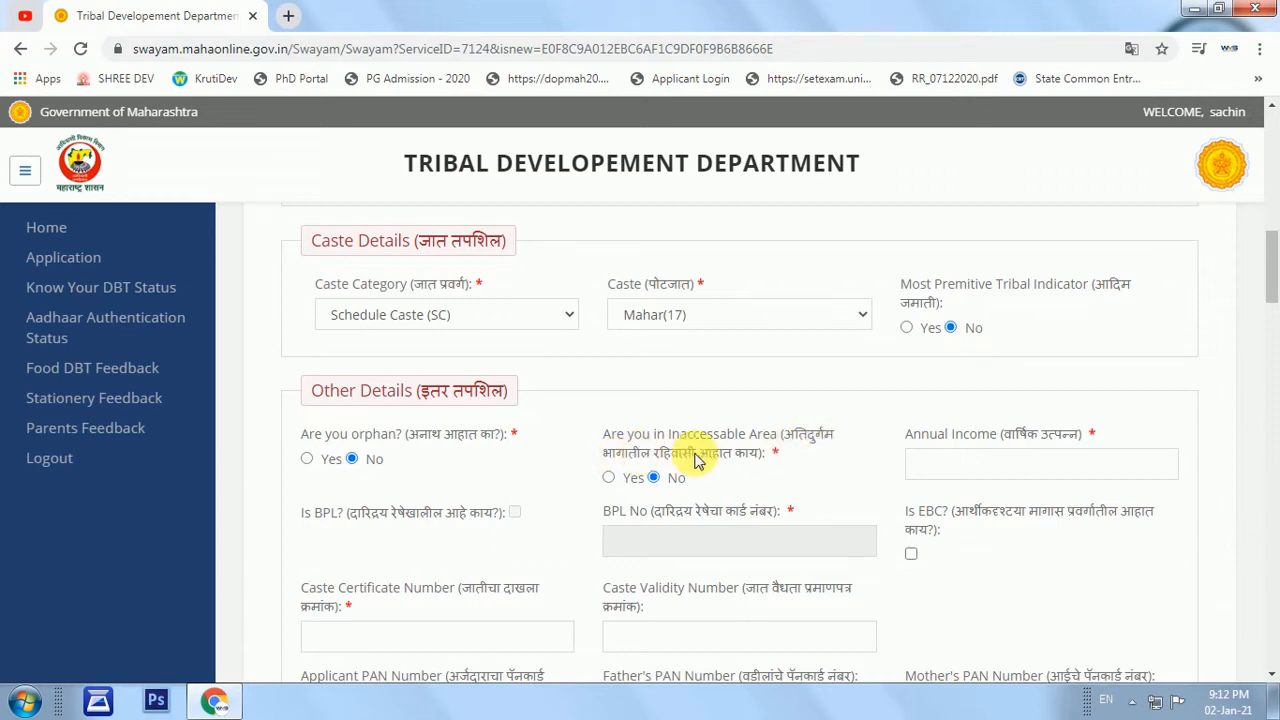
left_click(981, 481)
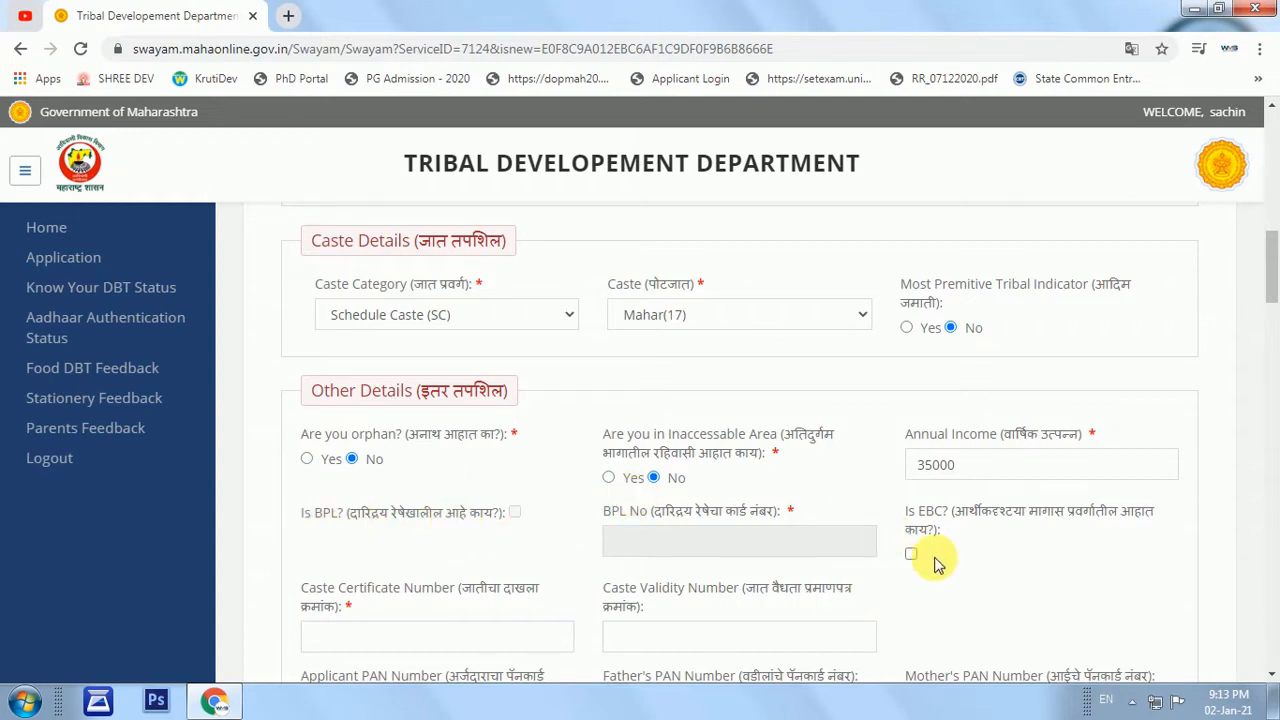
scroll(1068, 530, "down", 1)
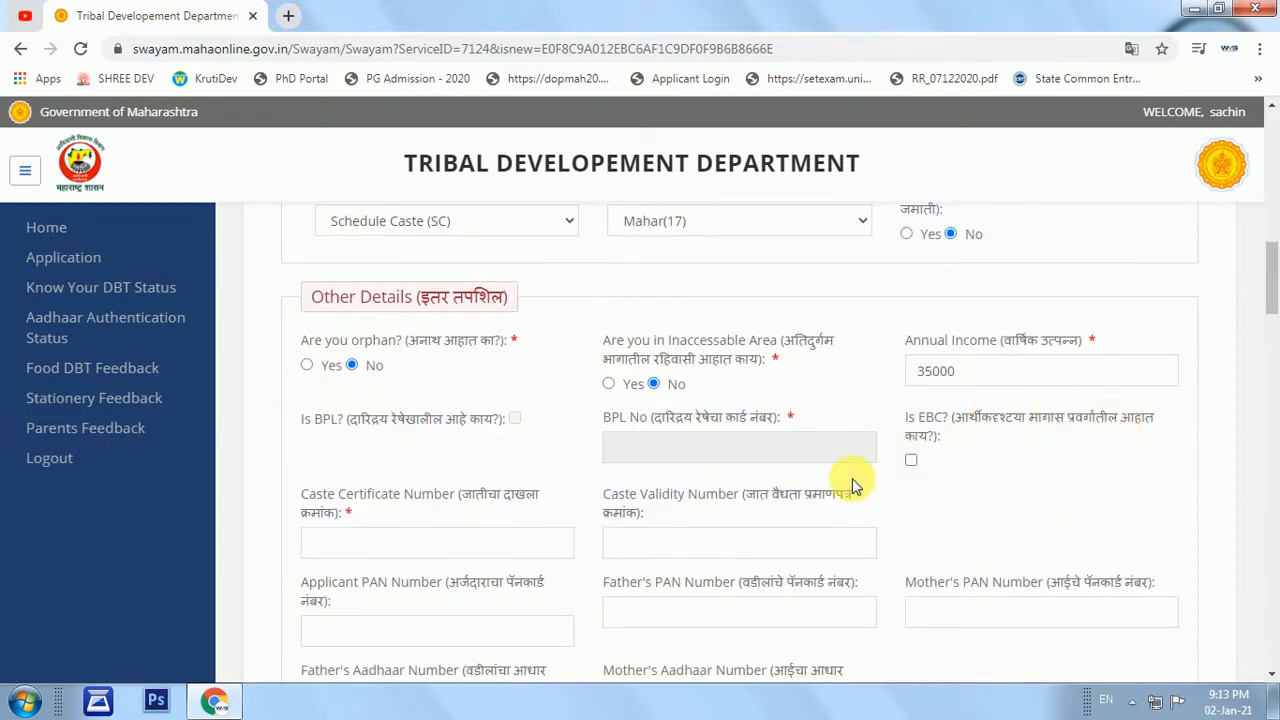
left_click(393, 543)
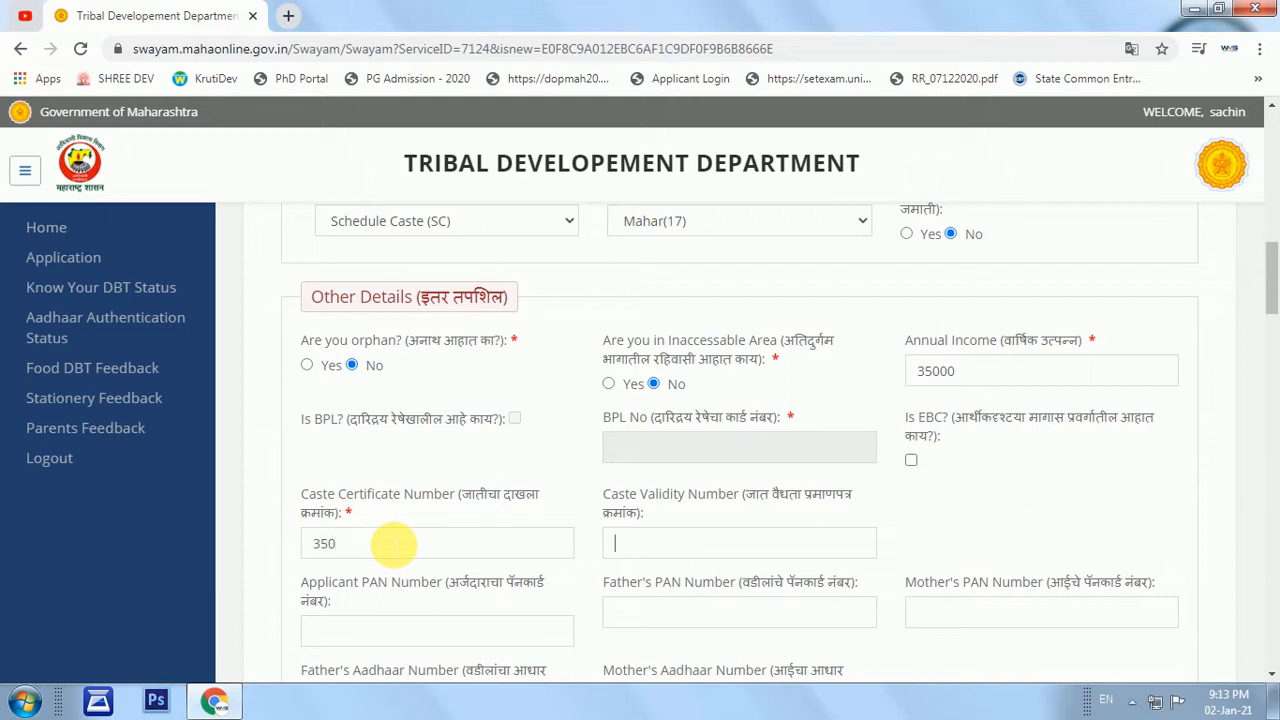
left_click_drag(598, 490, 768, 518)
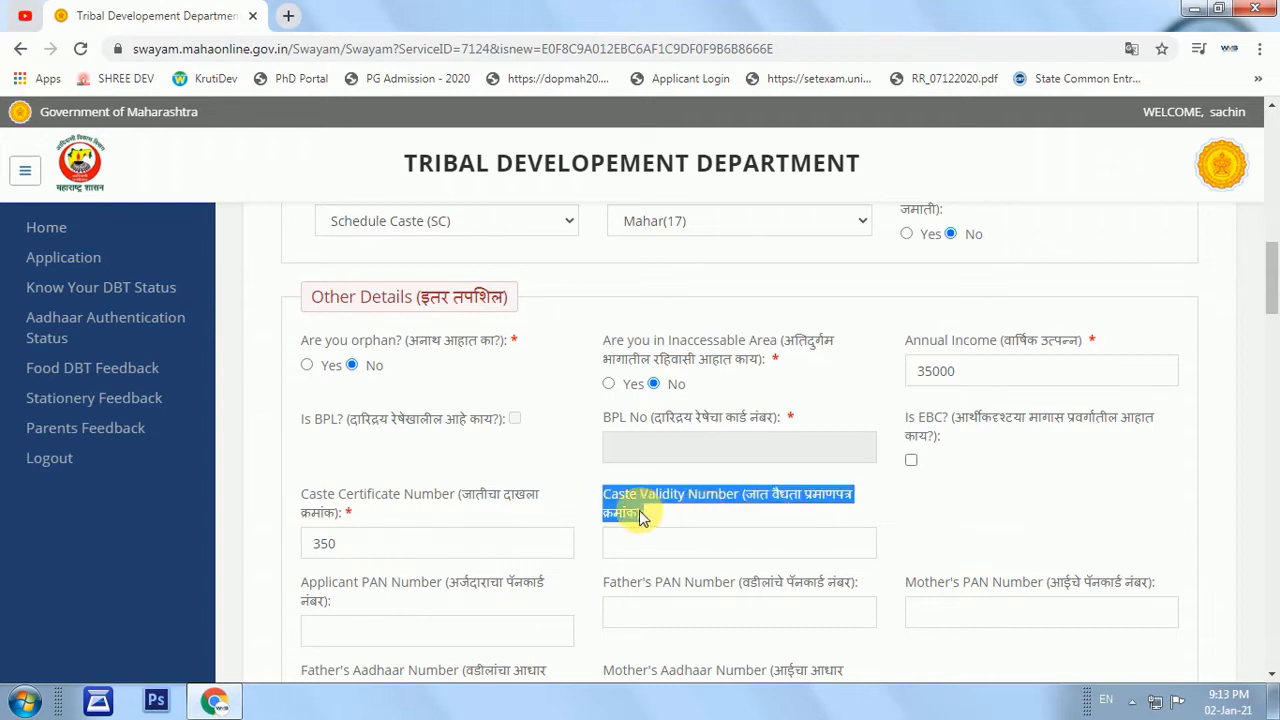
left_click(637, 550)
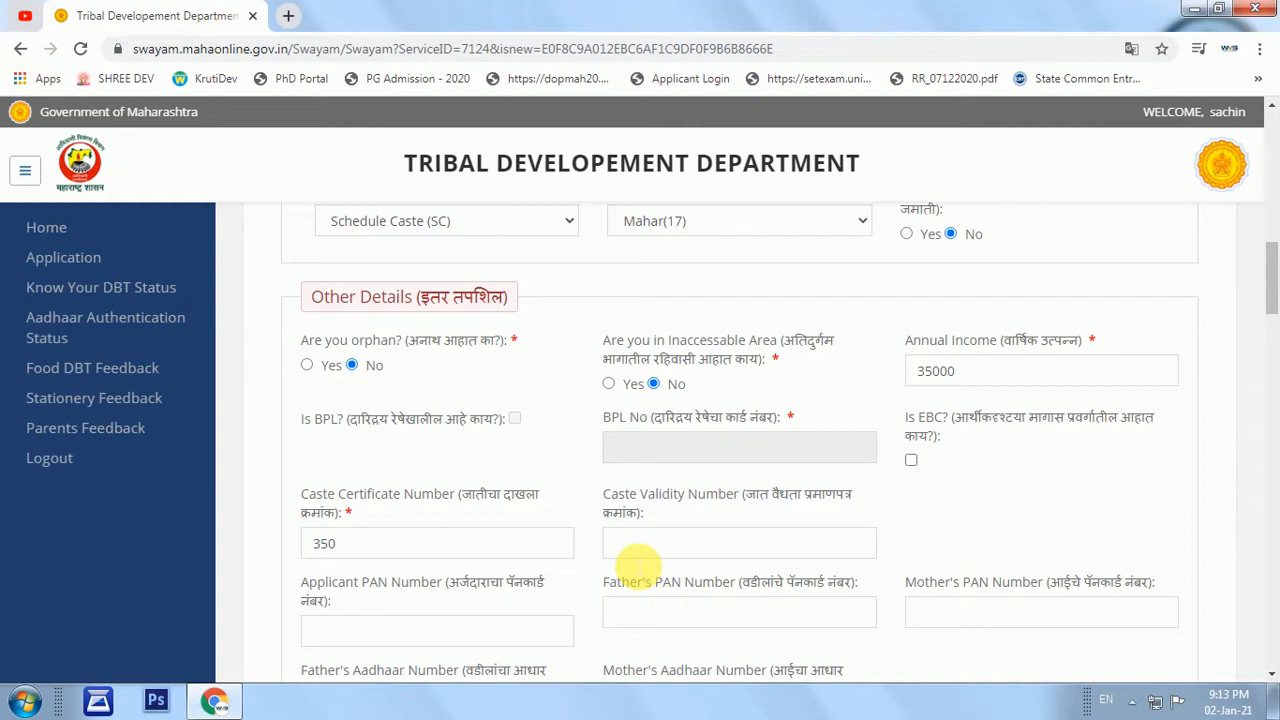
Leave the applicant, father's and mother's PAN Number fields empty.
scroll(570, 538, "down", 1)
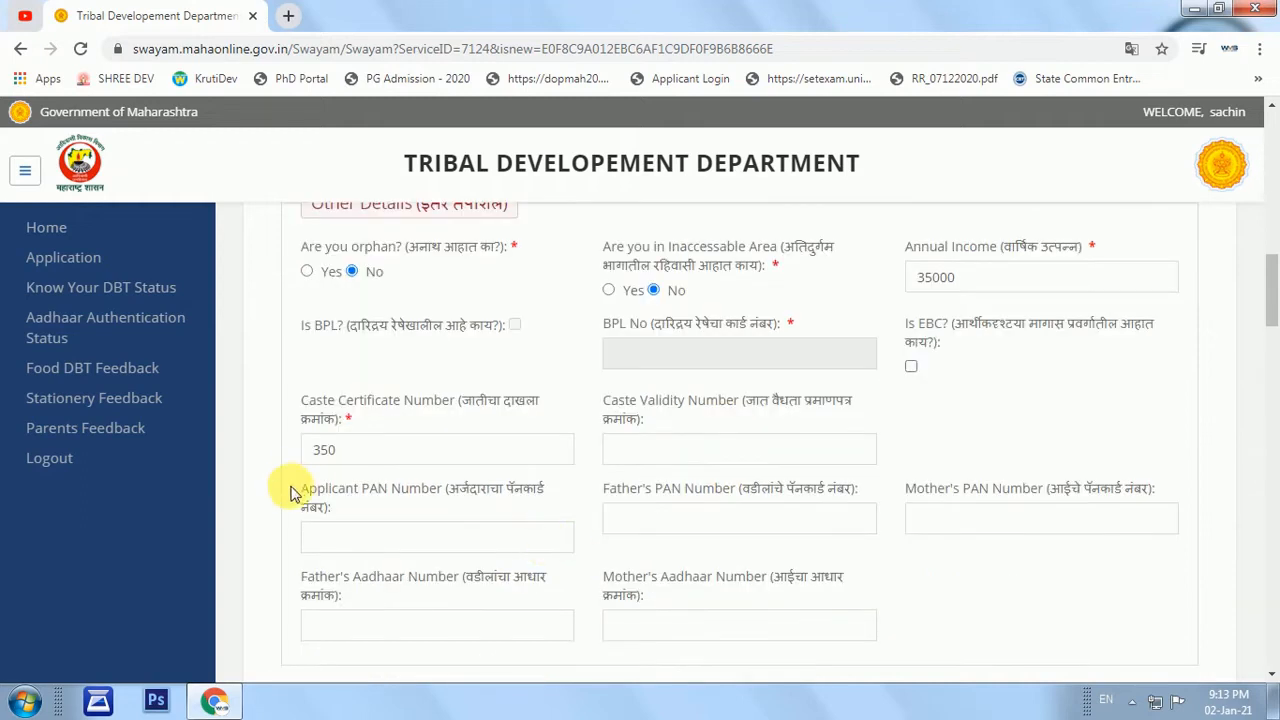
left_click_drag(292, 489, 455, 494)
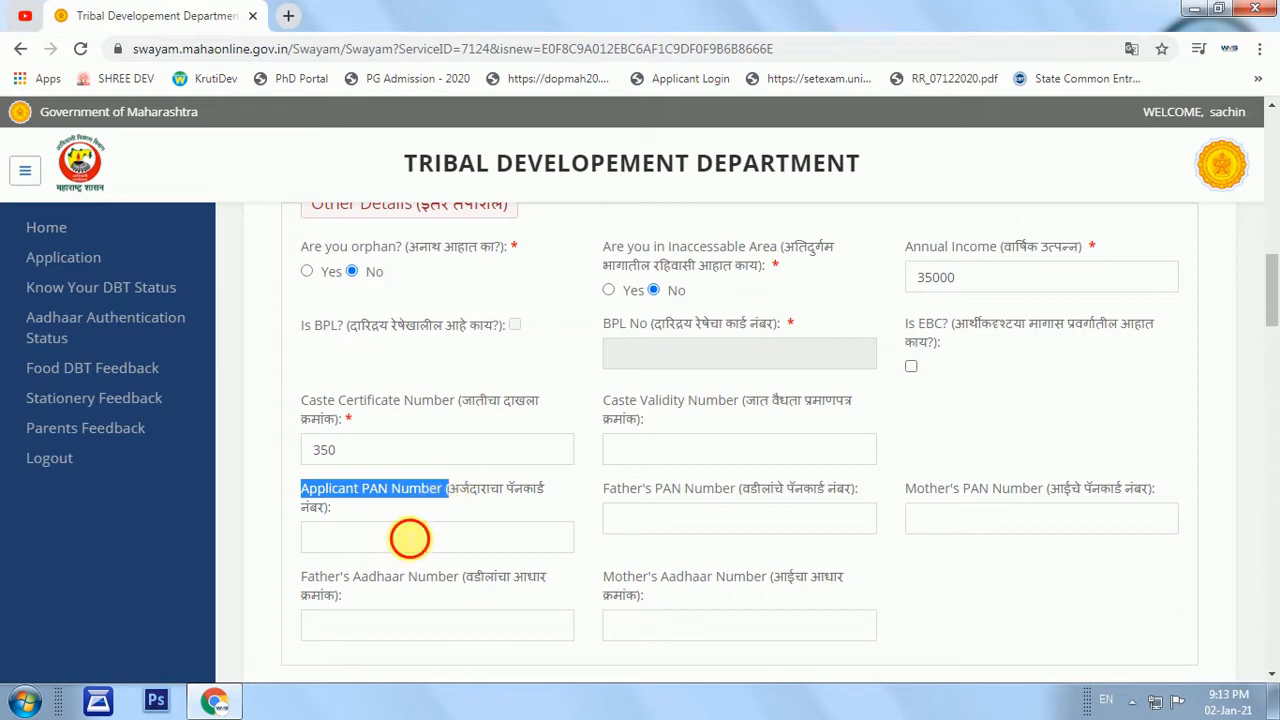
left_click(409, 538)
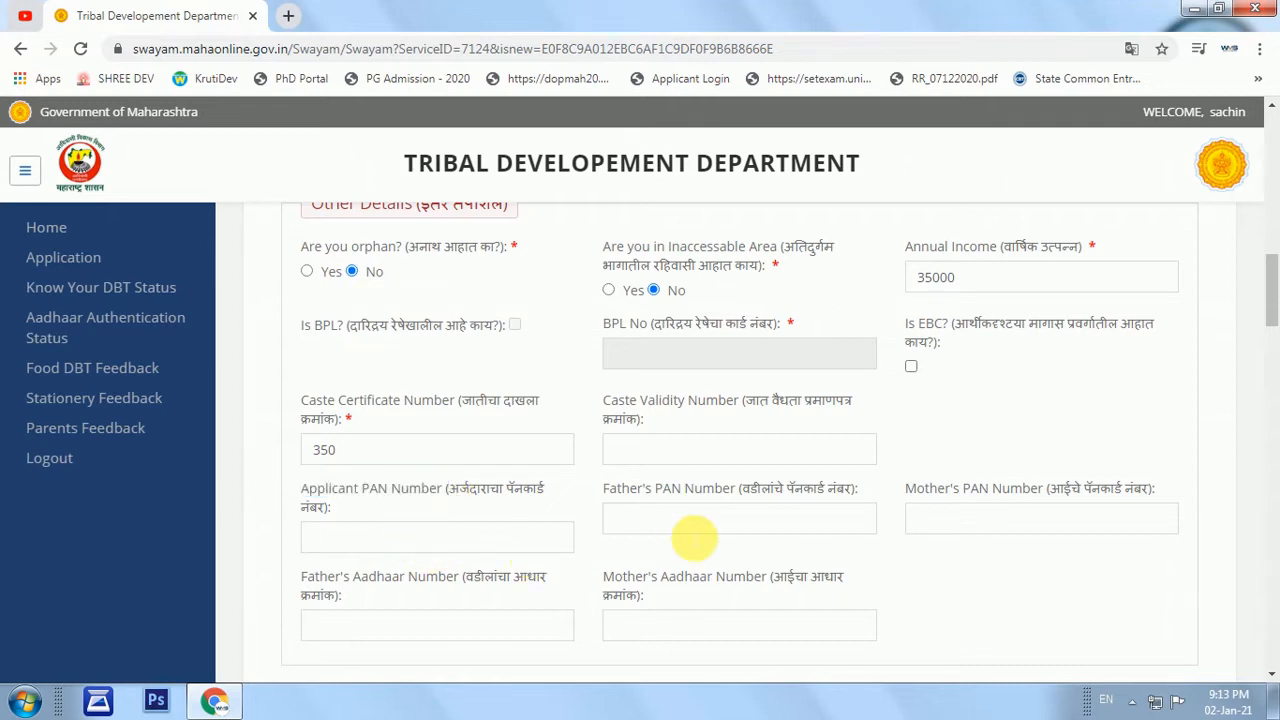
left_click_drag(596, 489, 853, 495)
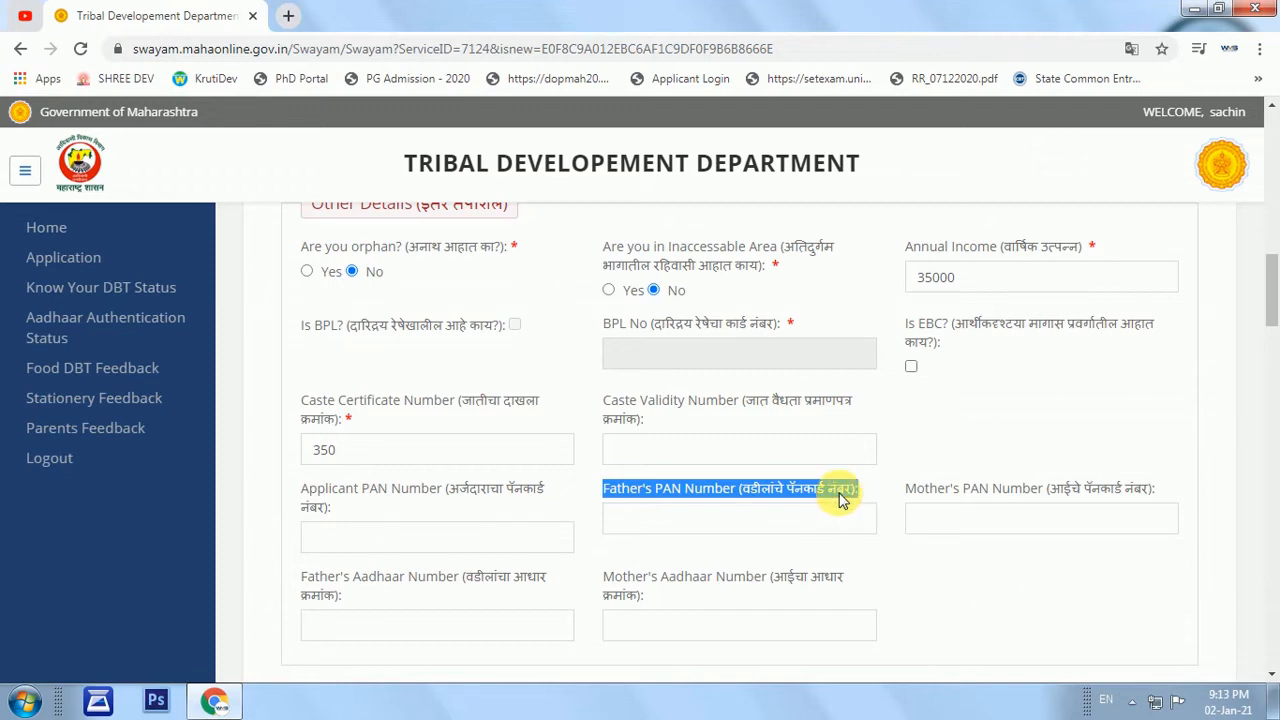
left_click(840, 500)
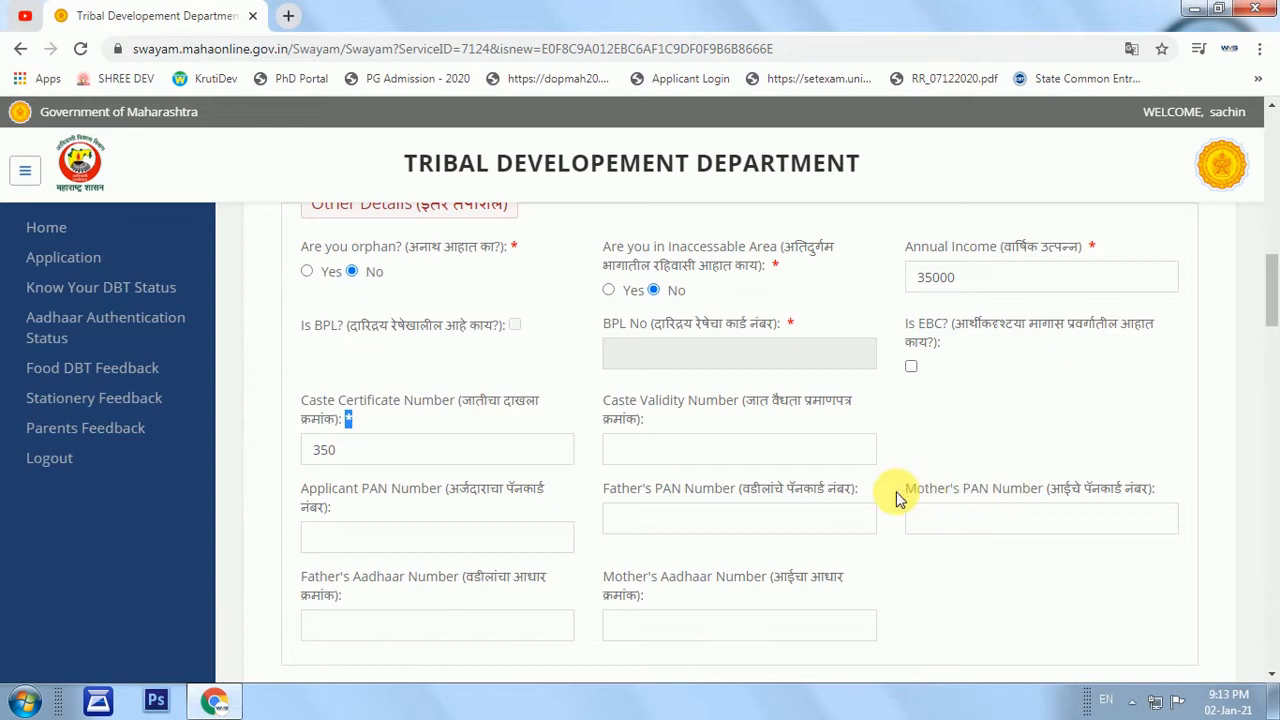
left_click_drag(903, 490, 1050, 500)
left_click(1023, 527)
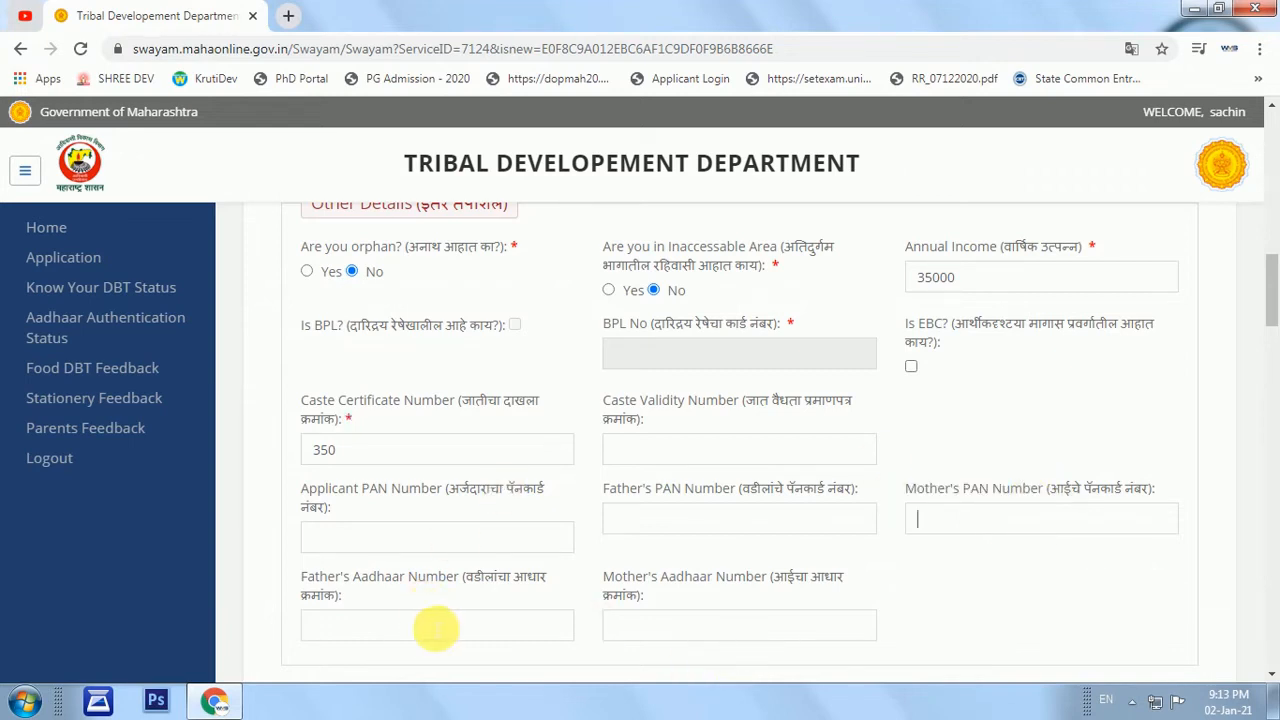
Leave the applicant marked as not specially abled.
scroll(872, 612, "down", 3)
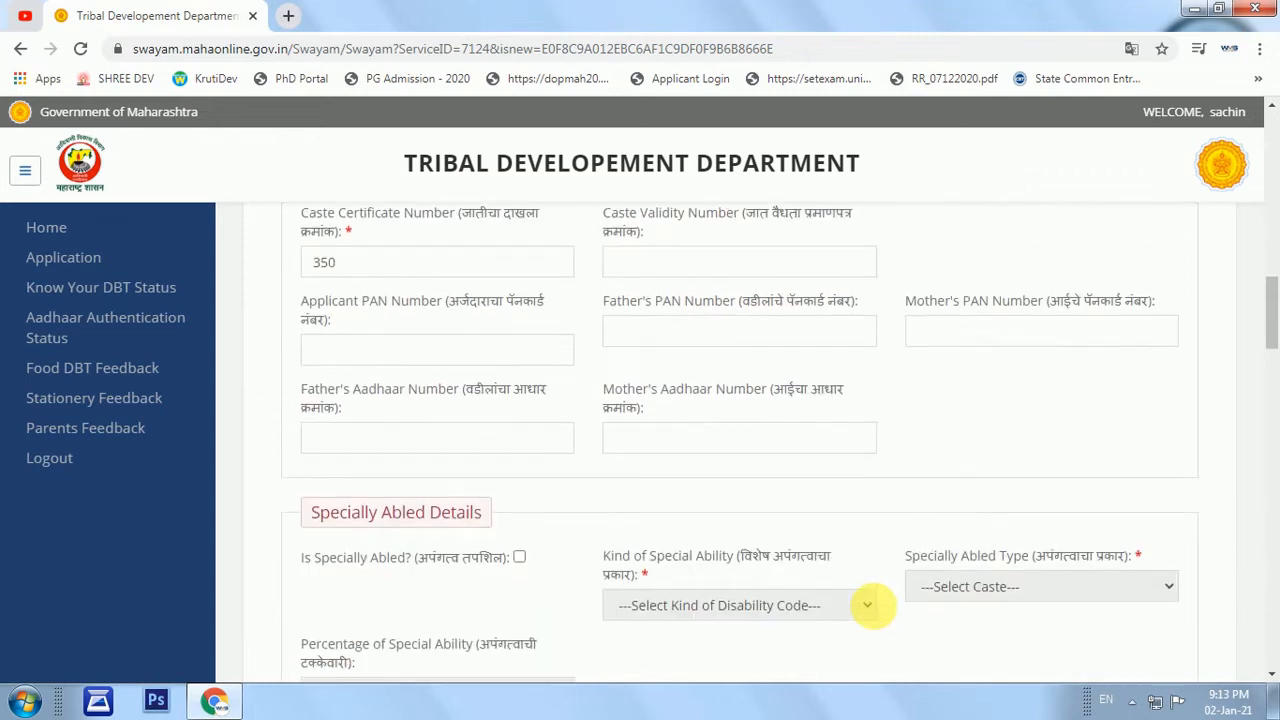
left_click_drag(311, 418, 471, 432)
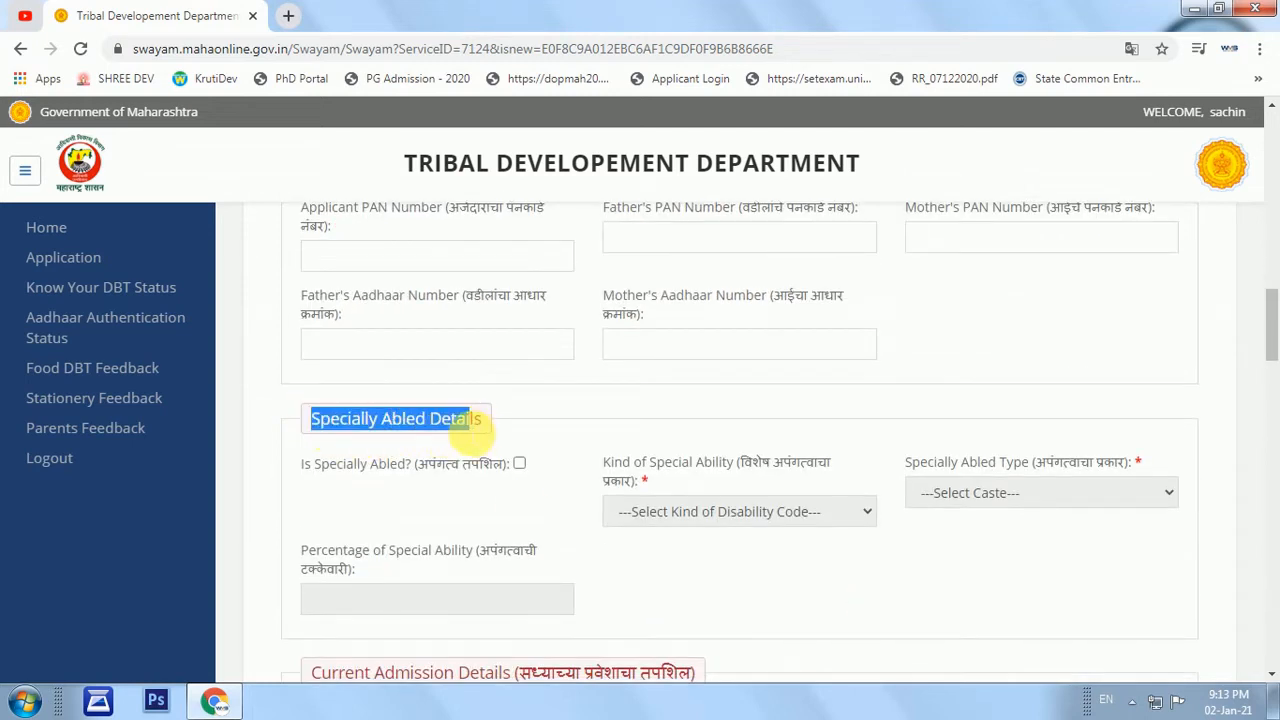
left_click(519, 464)
left_click(677, 512)
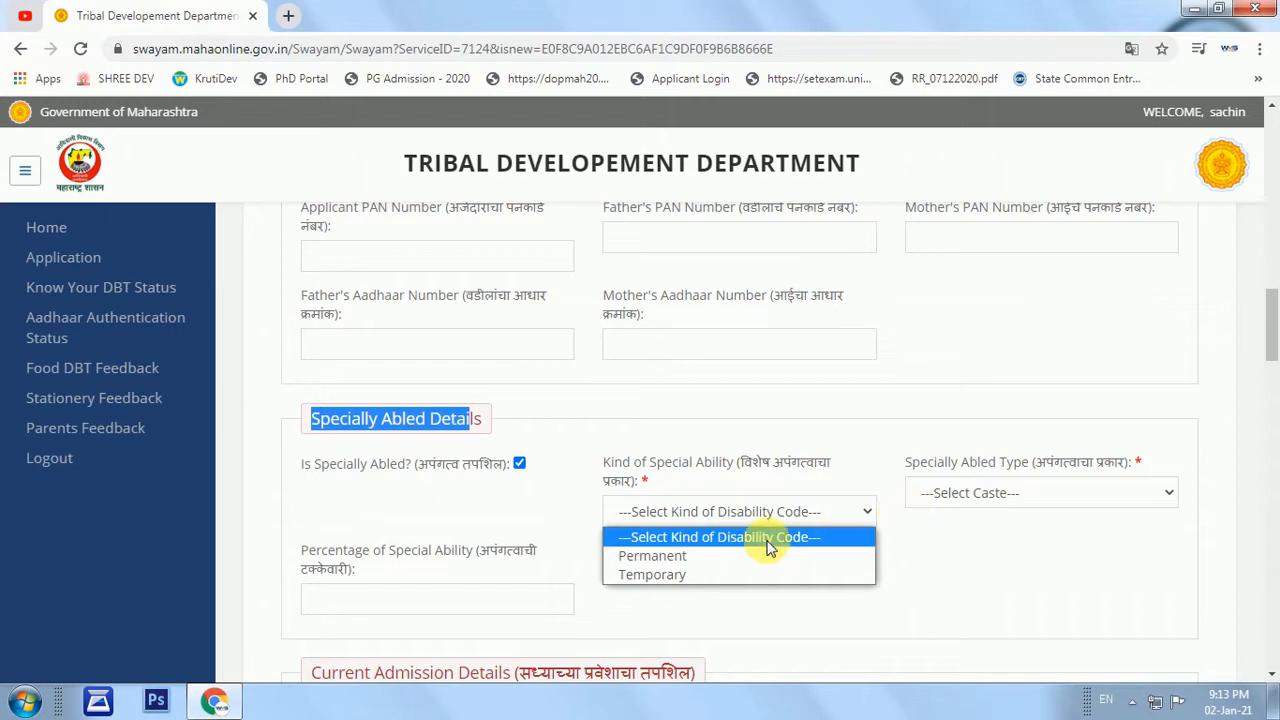
left_click(519, 464)
left_click(519, 464)
scroll(560, 472, "down", 1)
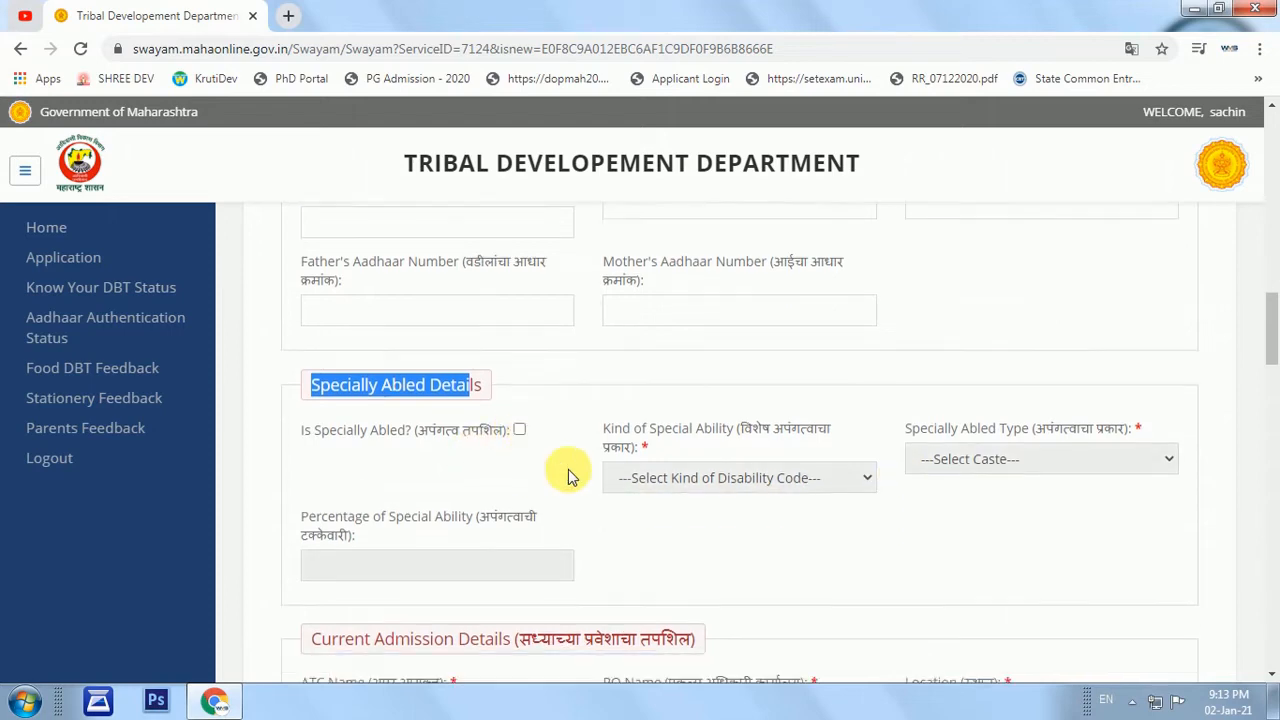
scroll(470, 500, "down", 1)
scroll(410, 510, "down", 1)
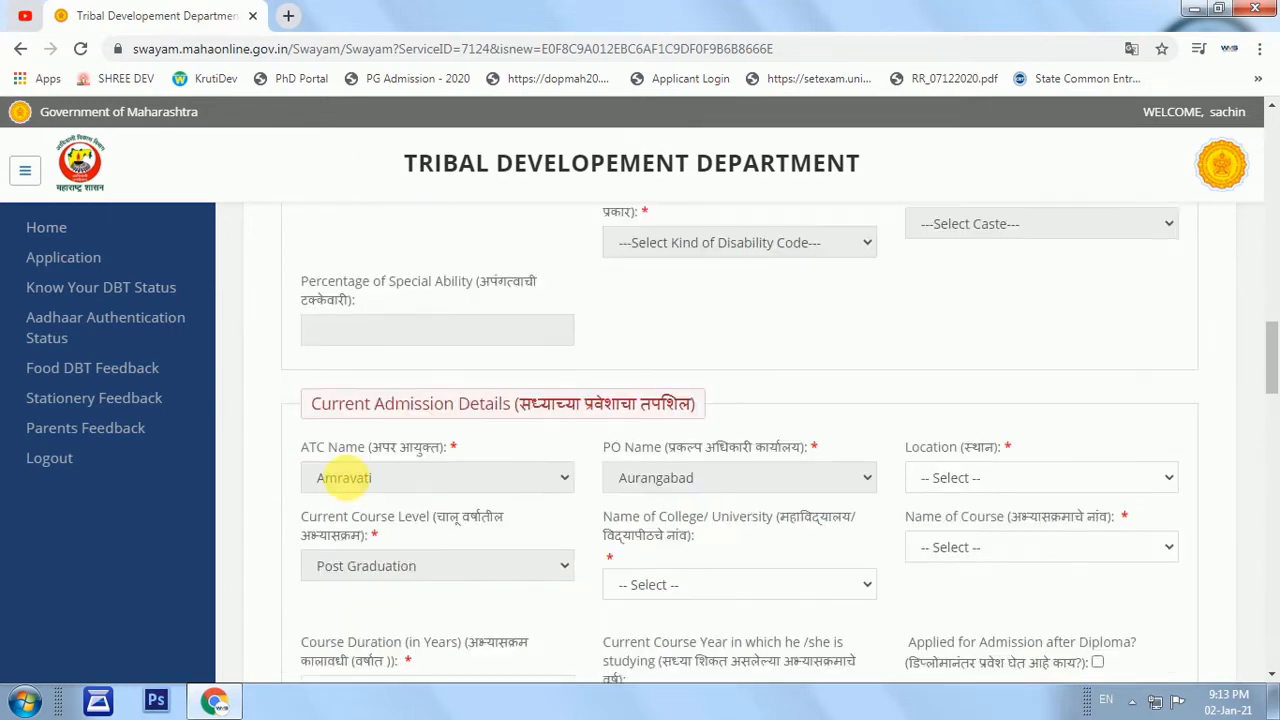
Set location Aurangabad and college Dr. Babasaheb Ambedkar Marathwada University.
left_click_drag(320, 391, 552, 394)
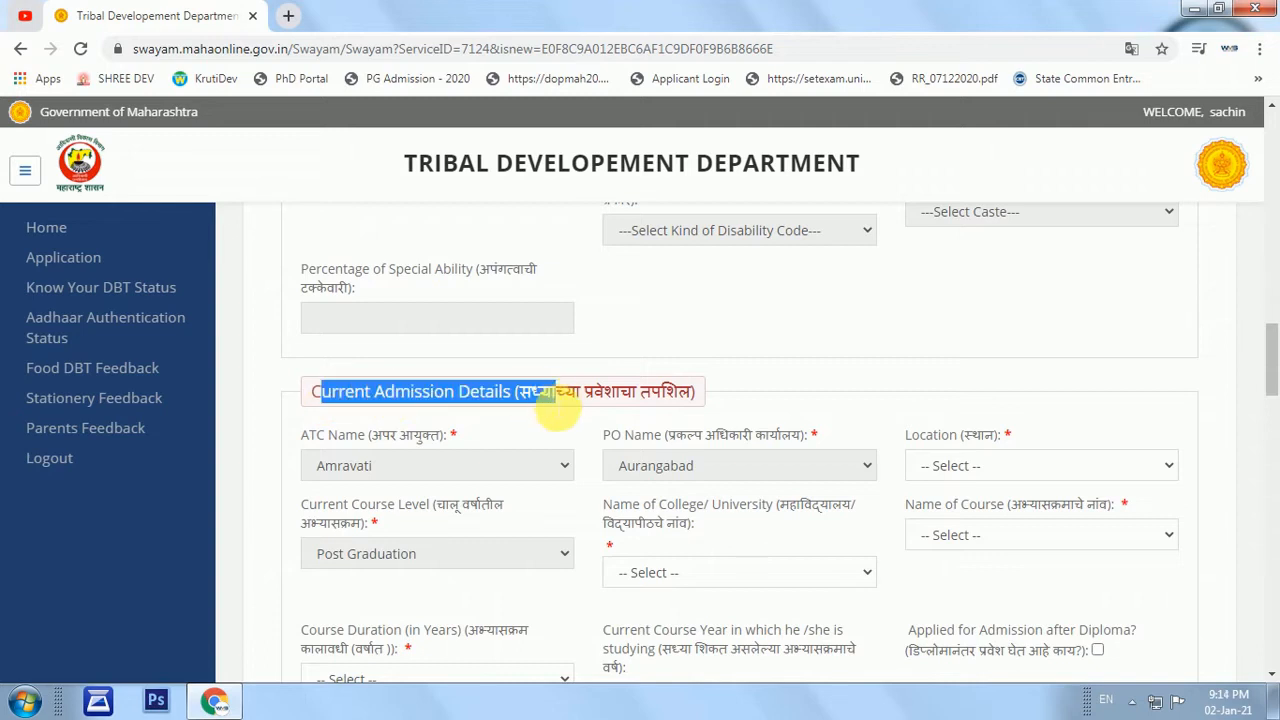
left_click(617, 402)
left_click(979, 467)
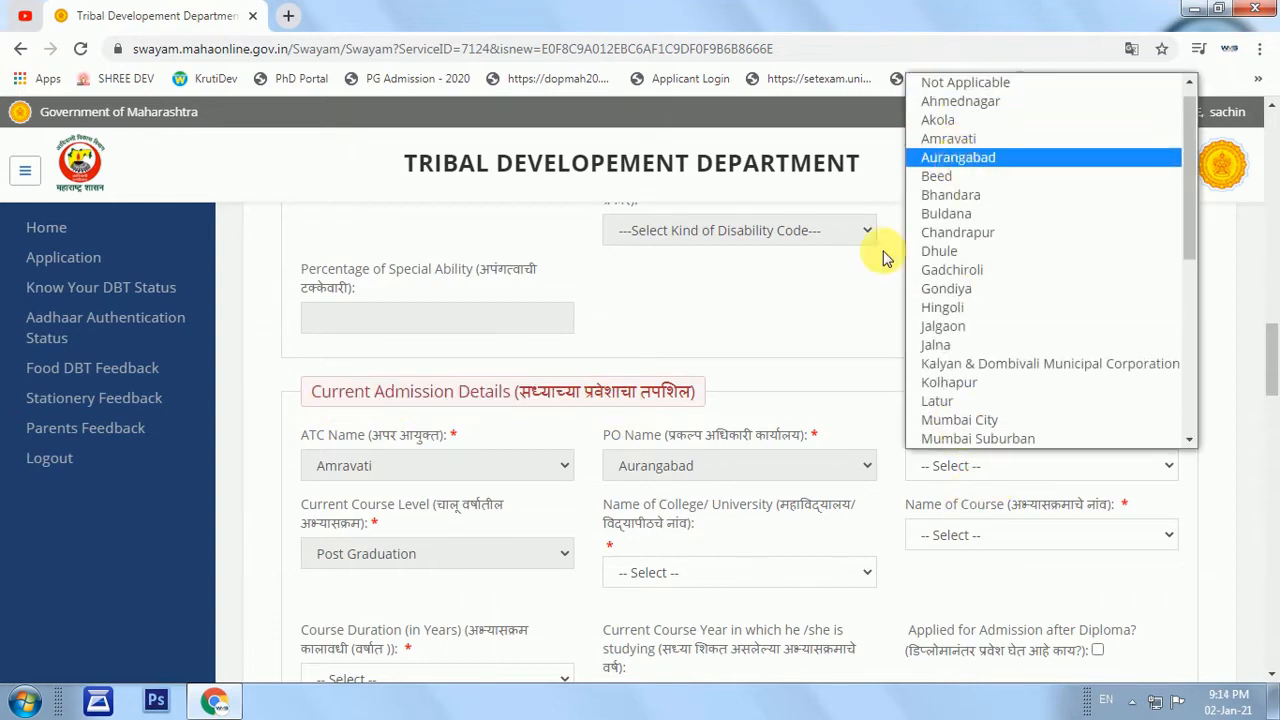
left_click(952, 158)
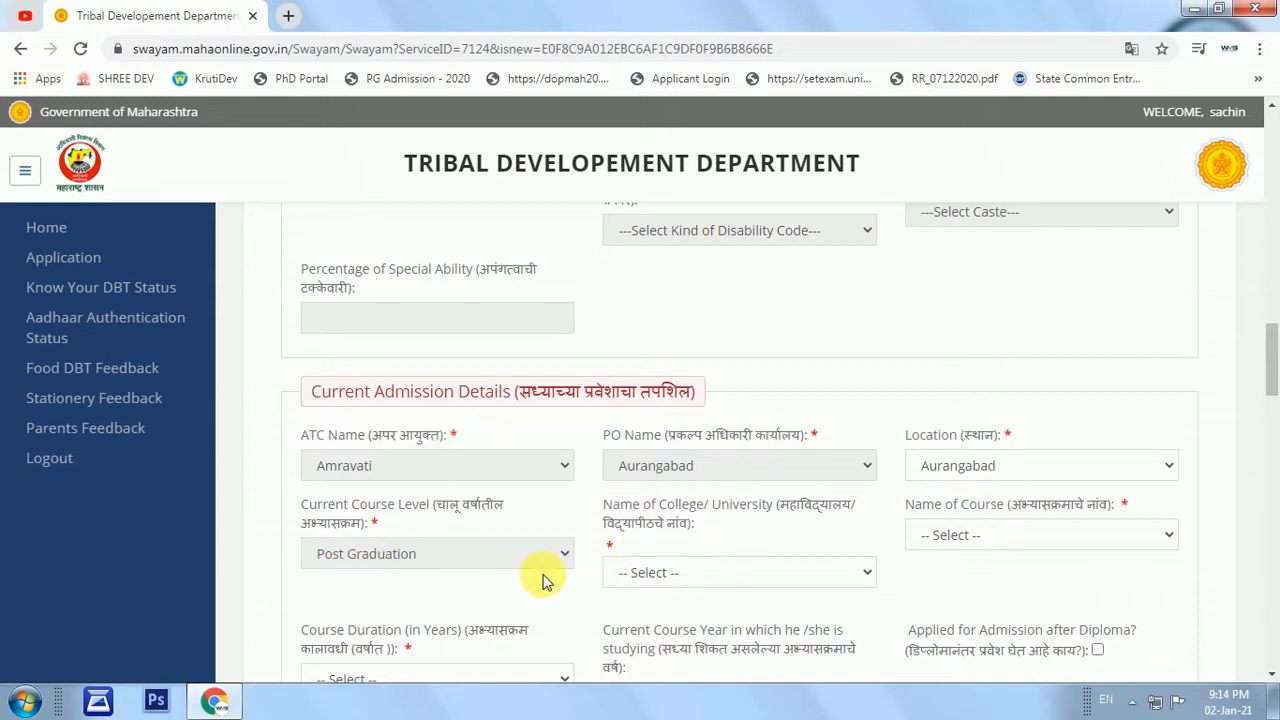
left_click(671, 587)
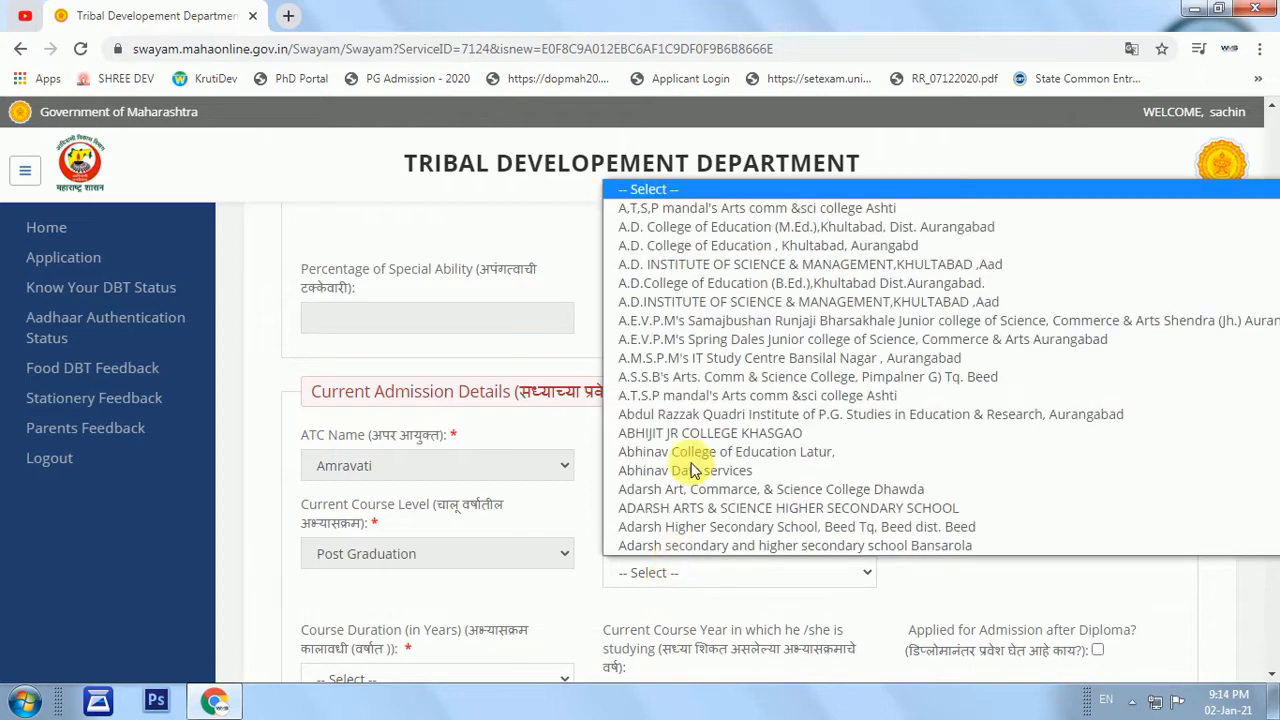
type("dr")
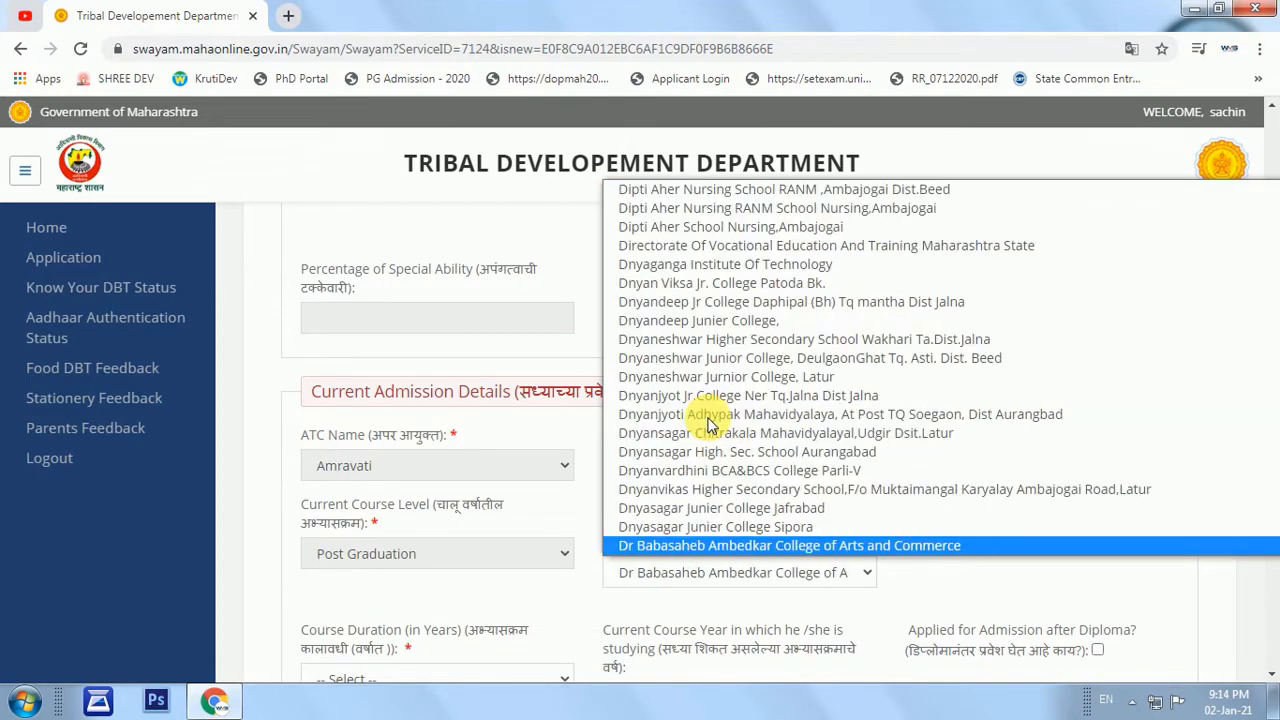
key("Down")
key("Down")
key("Down")
key("Down")
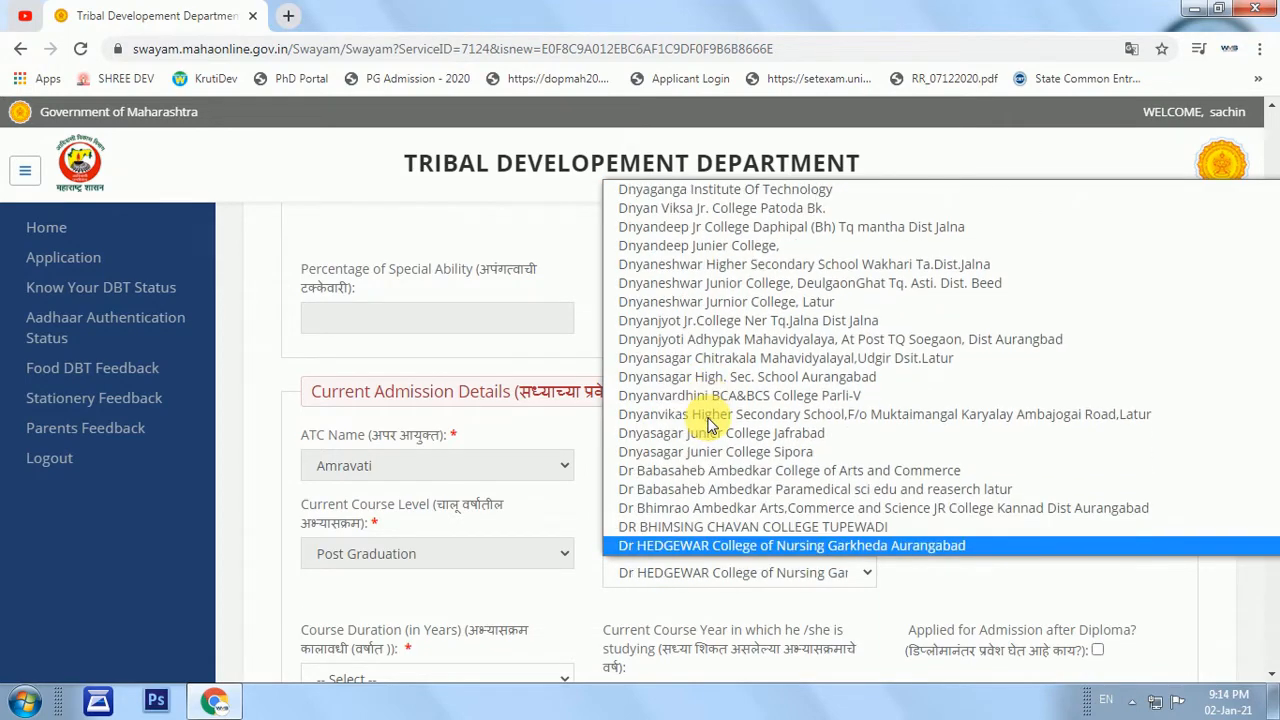
key("Down")
key("Down")
key("Down")
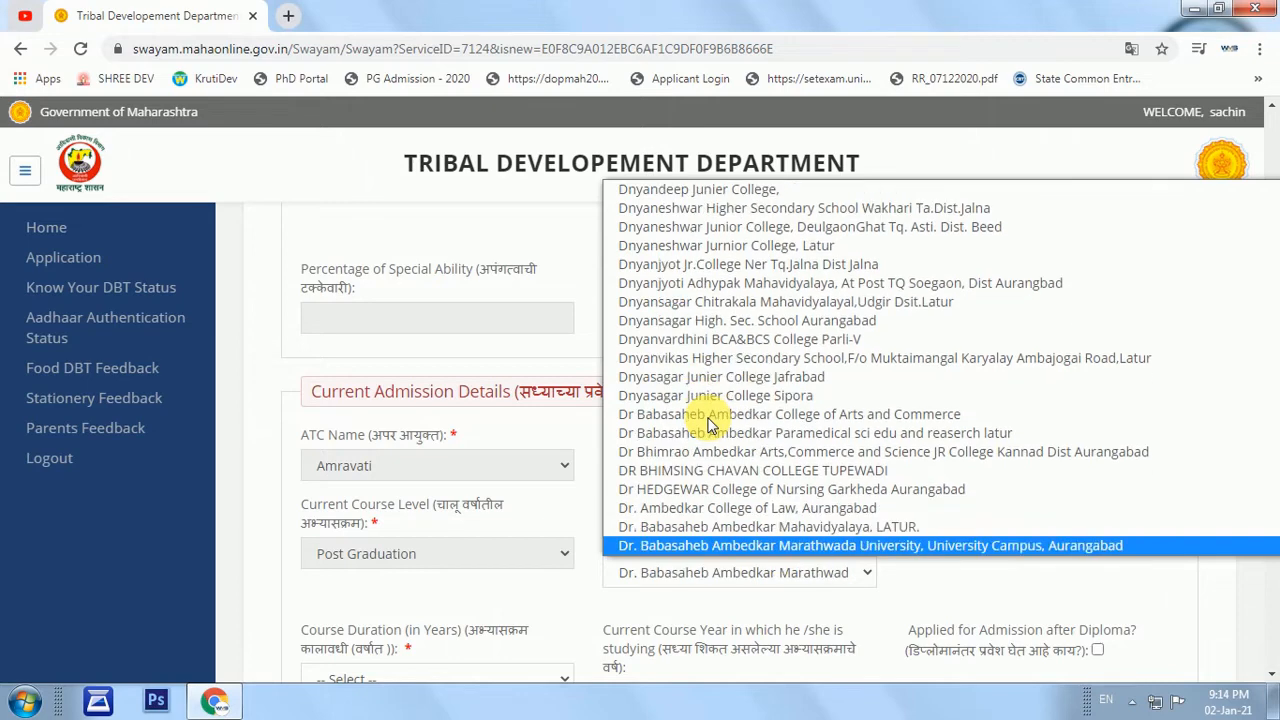
key("Return")
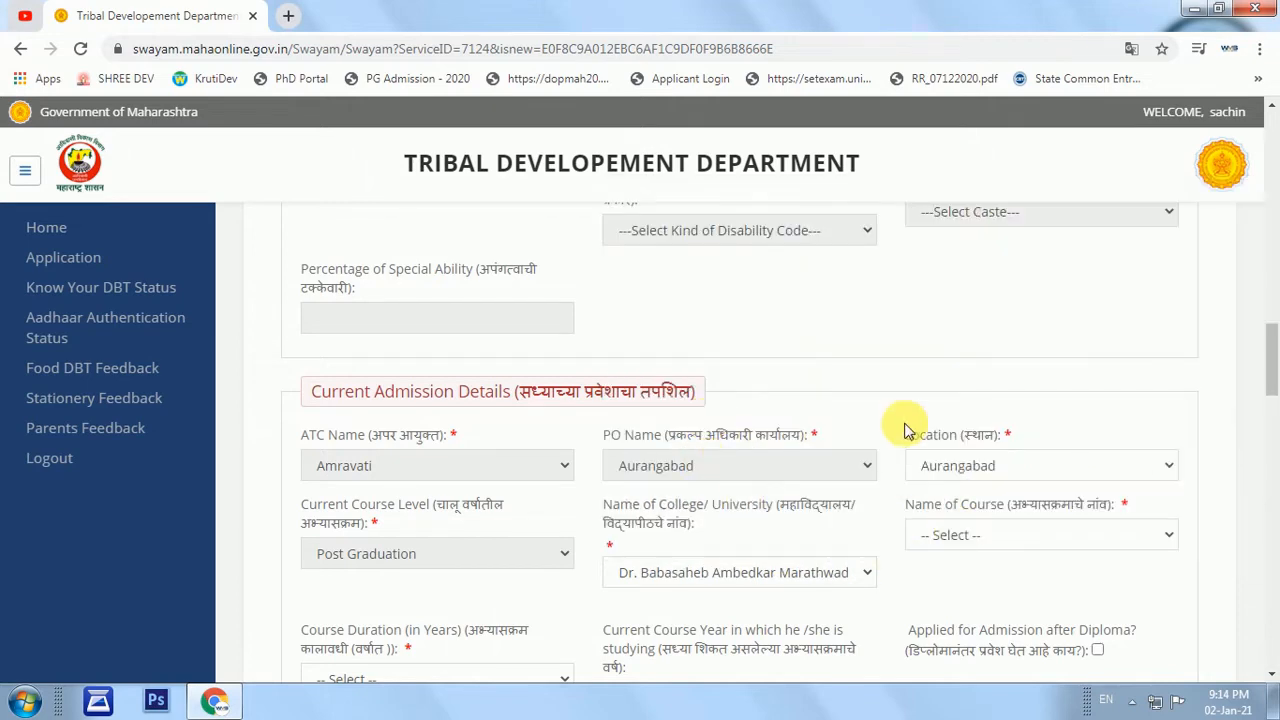
Choose Master of Arts in Marathi as the course name.
left_click(985, 547)
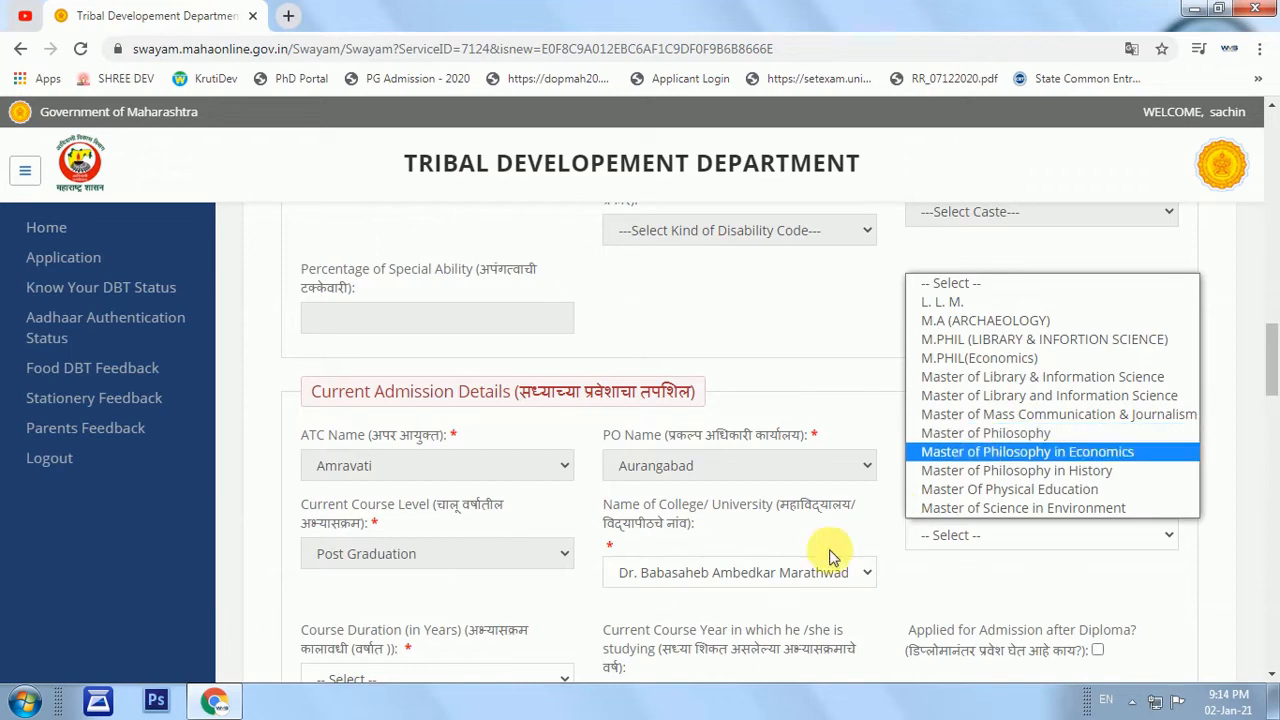
left_click(815, 580)
left_click(815, 582)
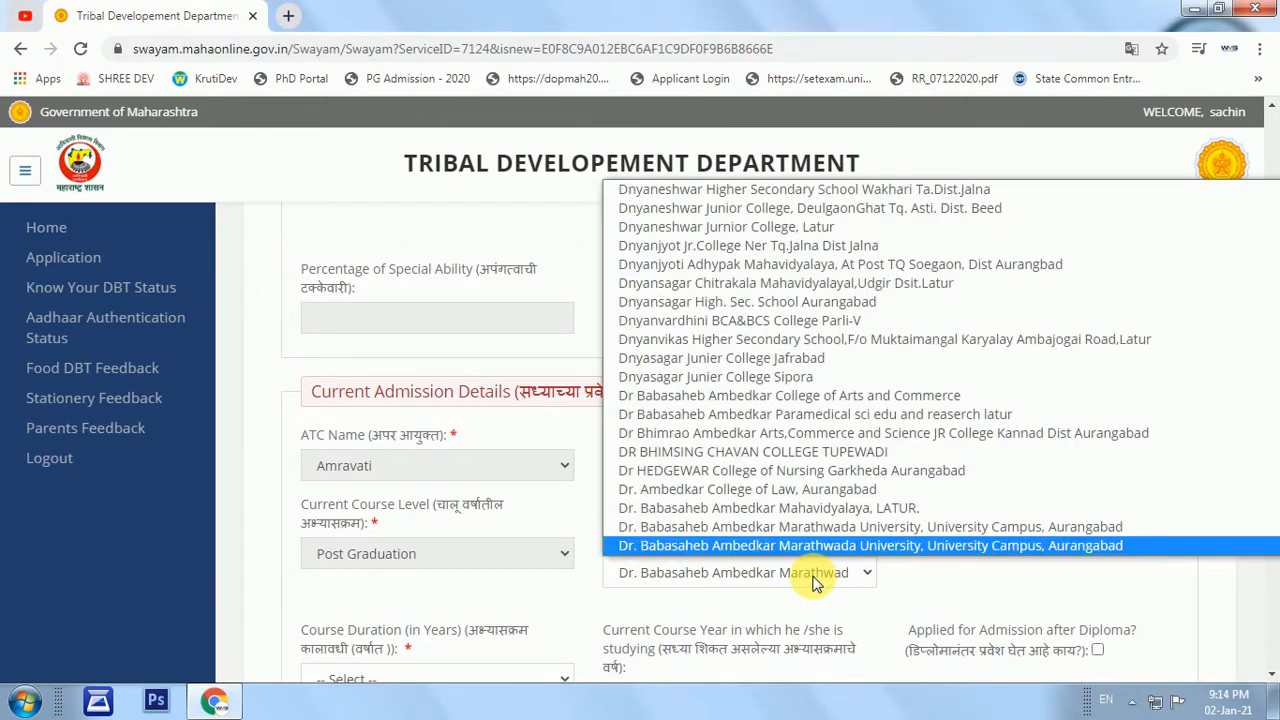
left_click(815, 580)
left_click(986, 533)
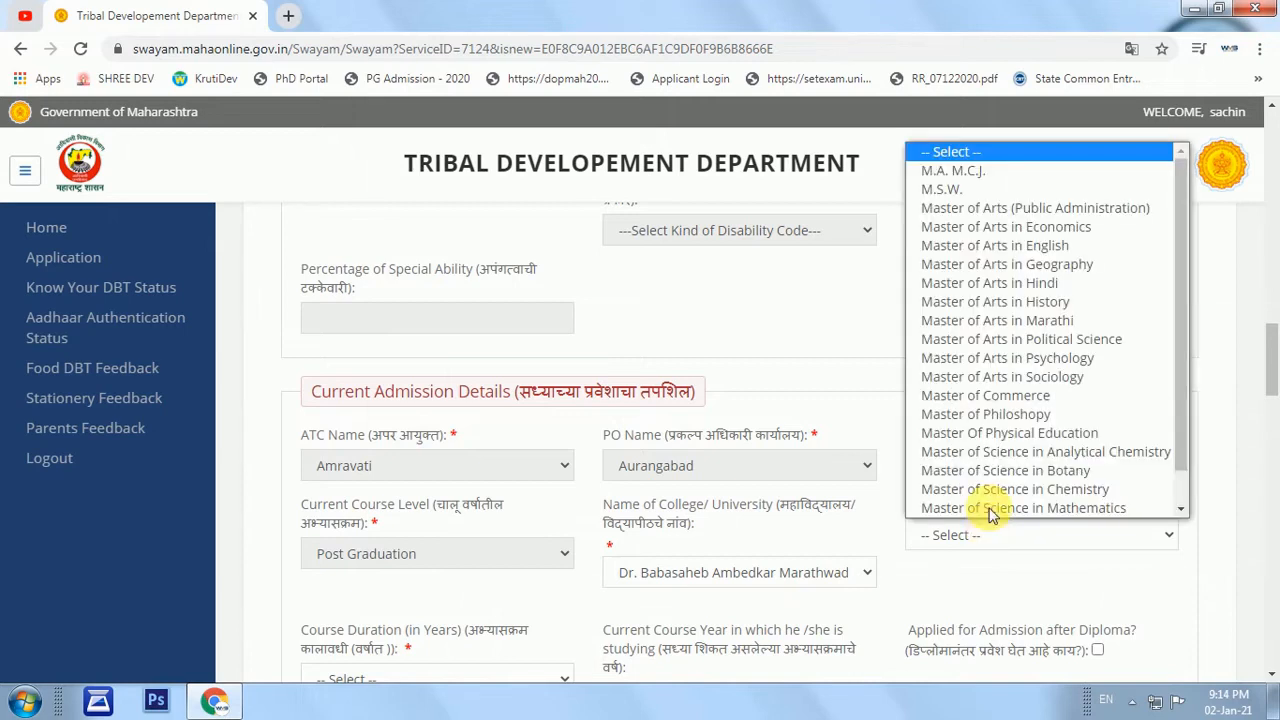
scroll(1014, 434, "down", 1)
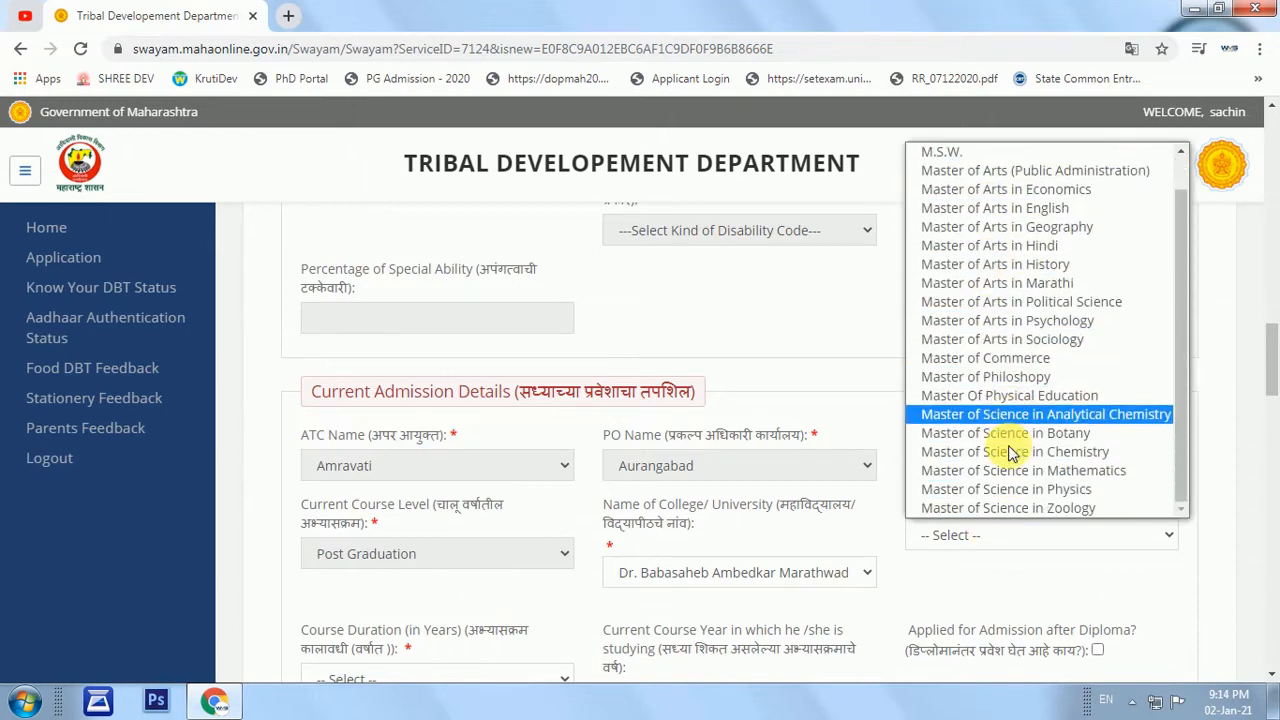
scroll(1050, 420, "up", 2)
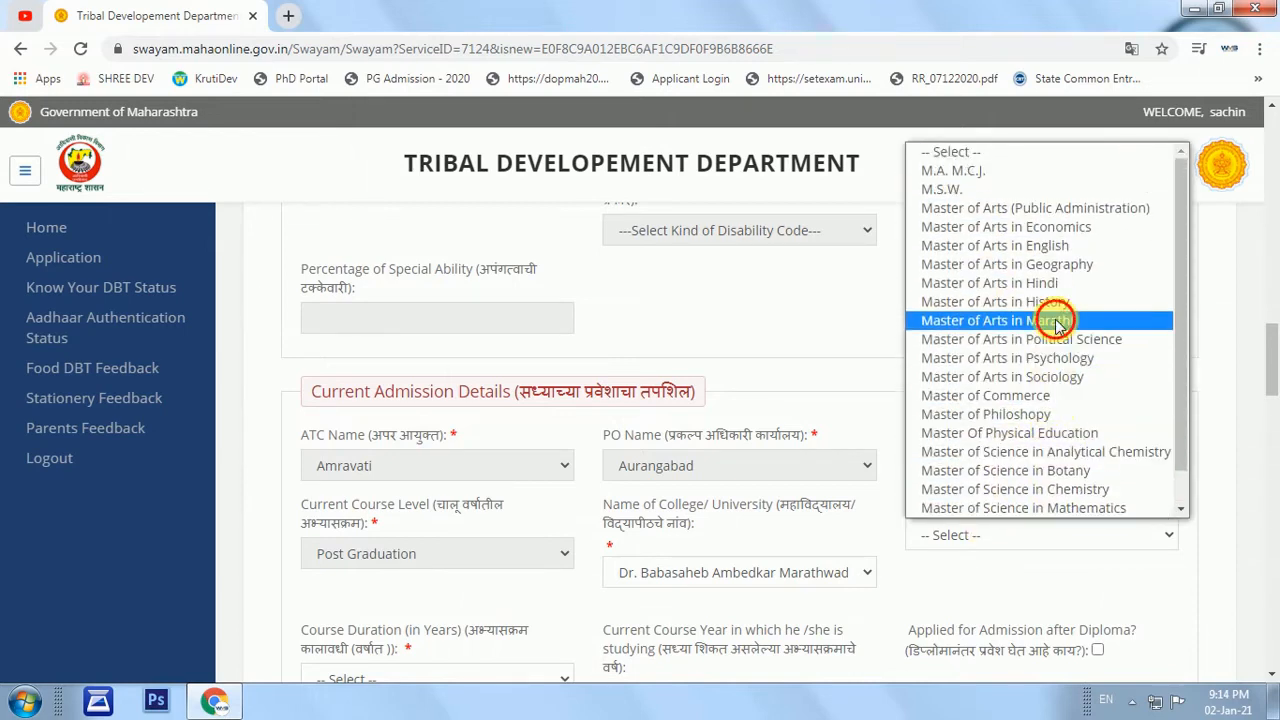
left_click(1055, 318)
Set course duration to 2 years and current course year to 1.
scroll(614, 470, "down", 3)
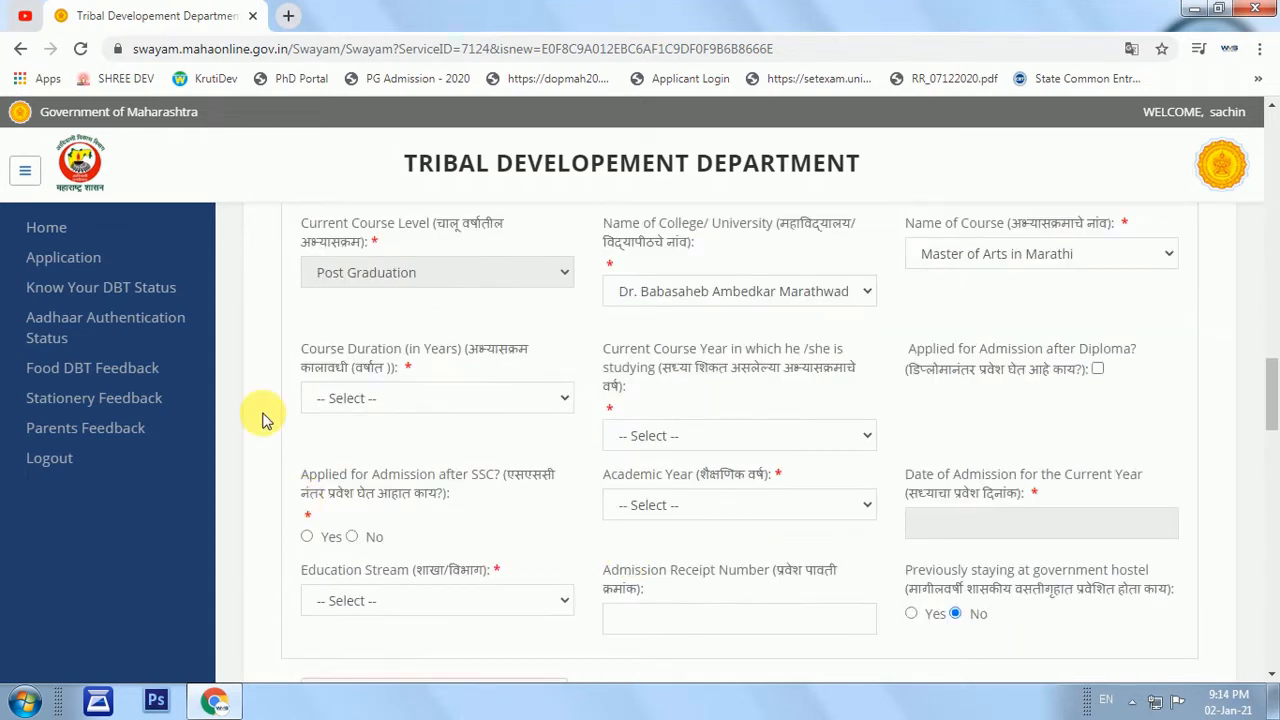
left_click(367, 402)
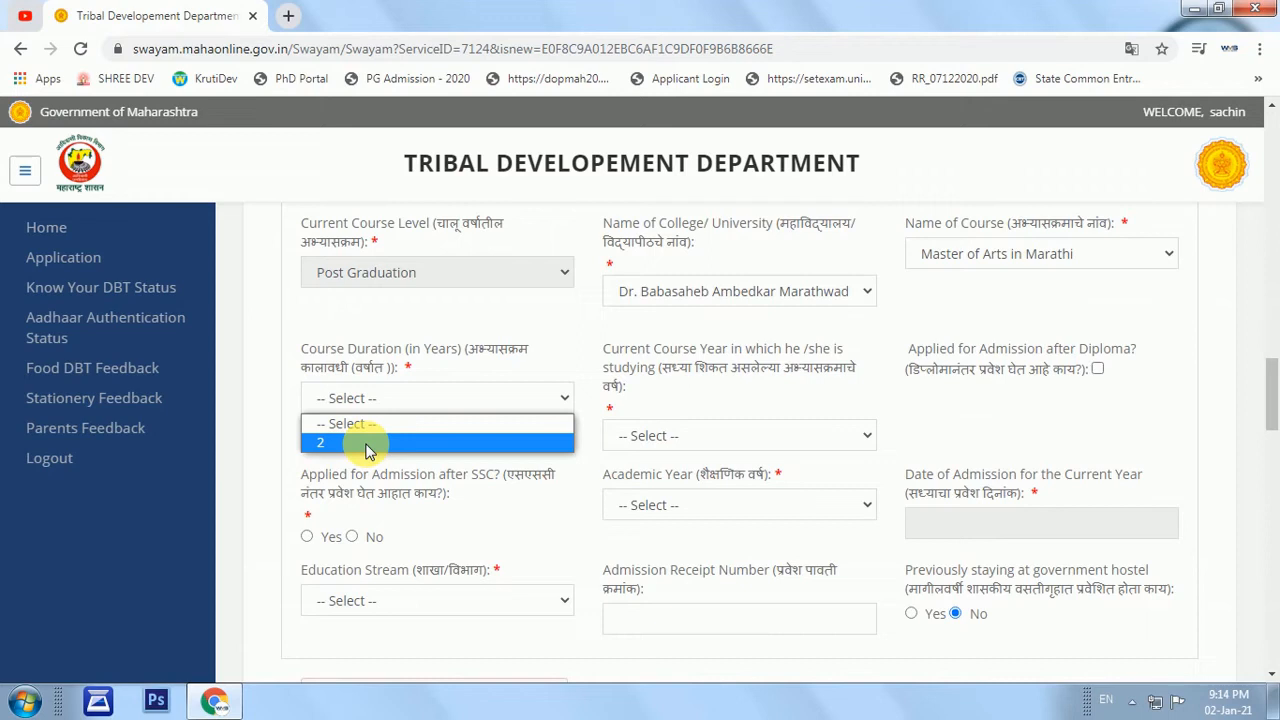
left_click(367, 444)
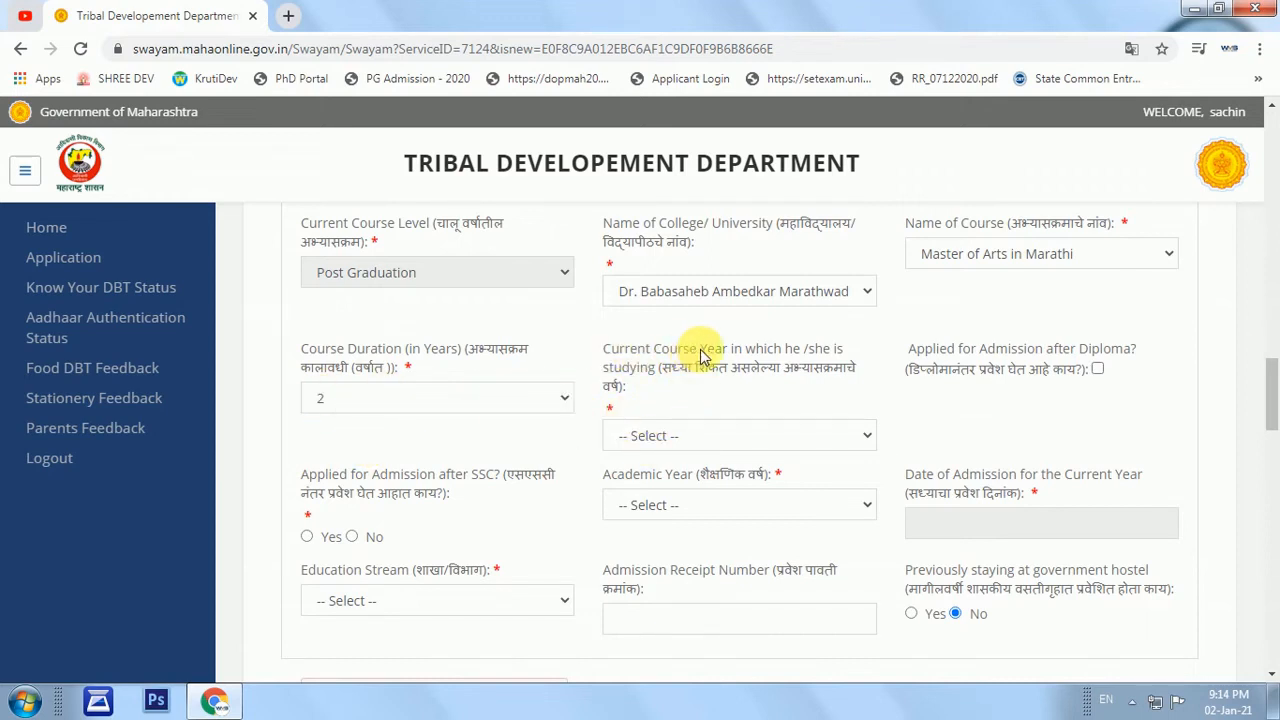
left_click(651, 437)
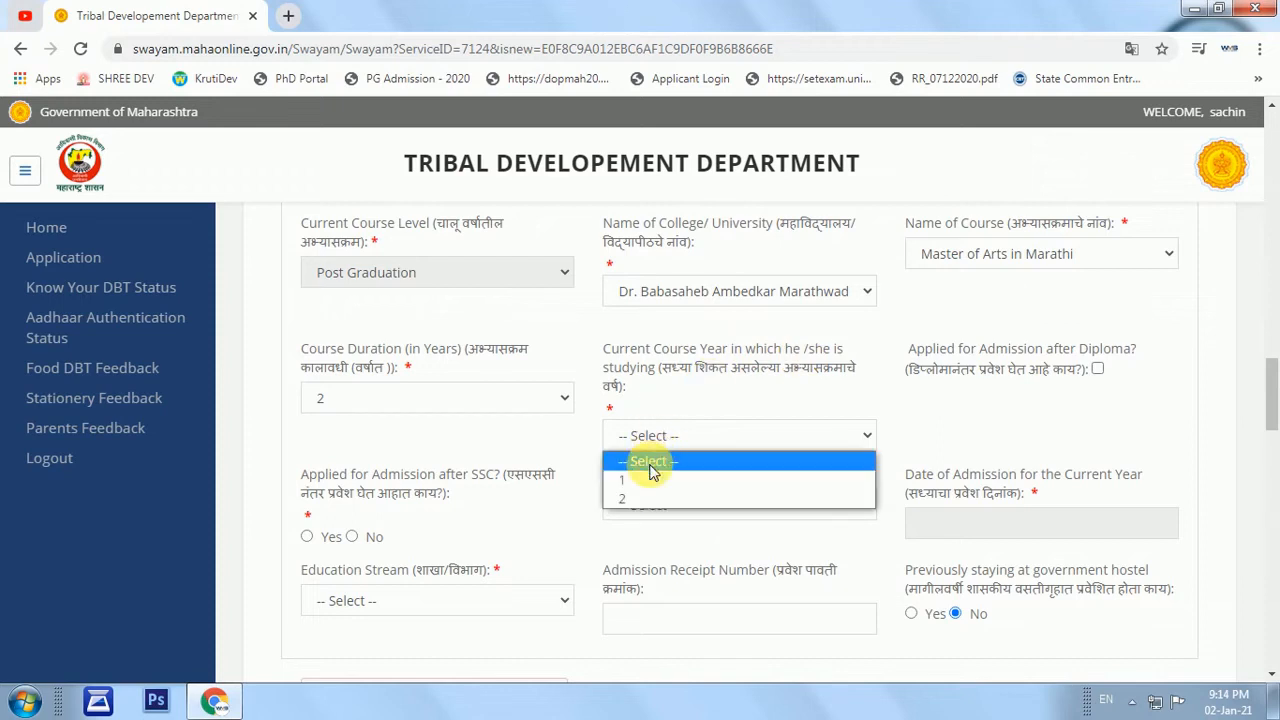
left_click(643, 482)
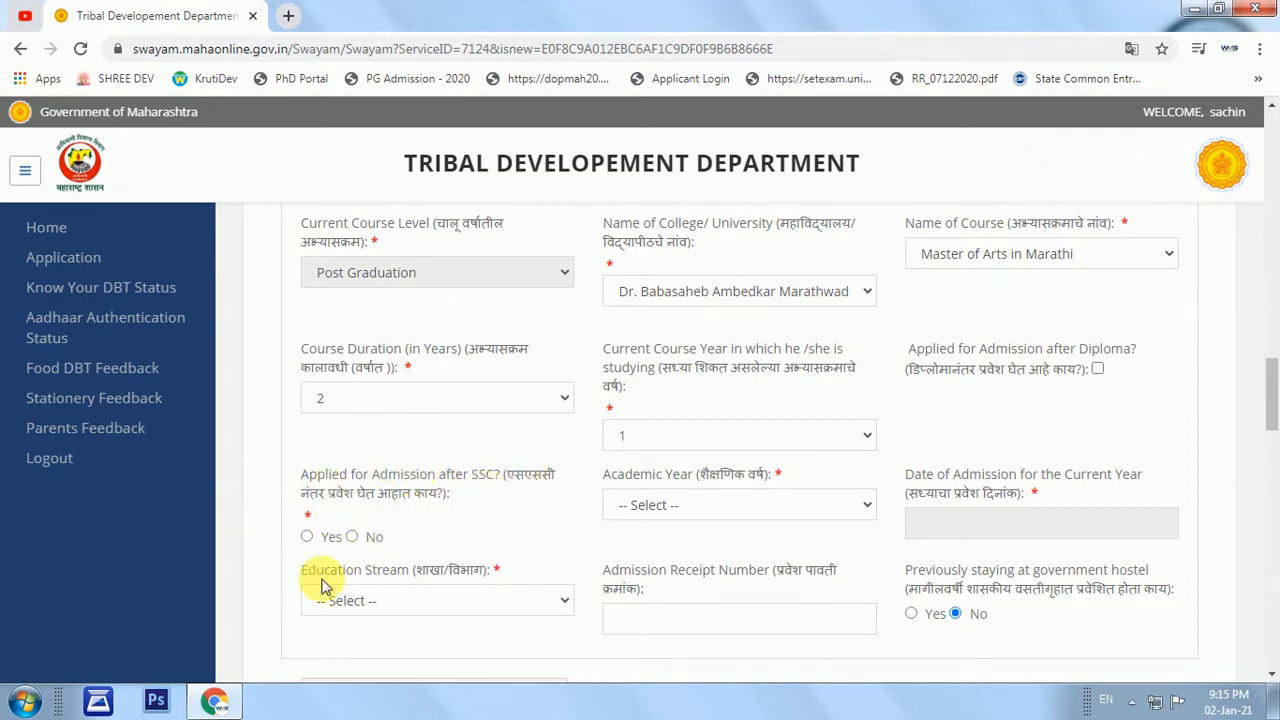
Answer No to admission after SSC and set the academic year to 2020-2021.
left_click(351, 537)
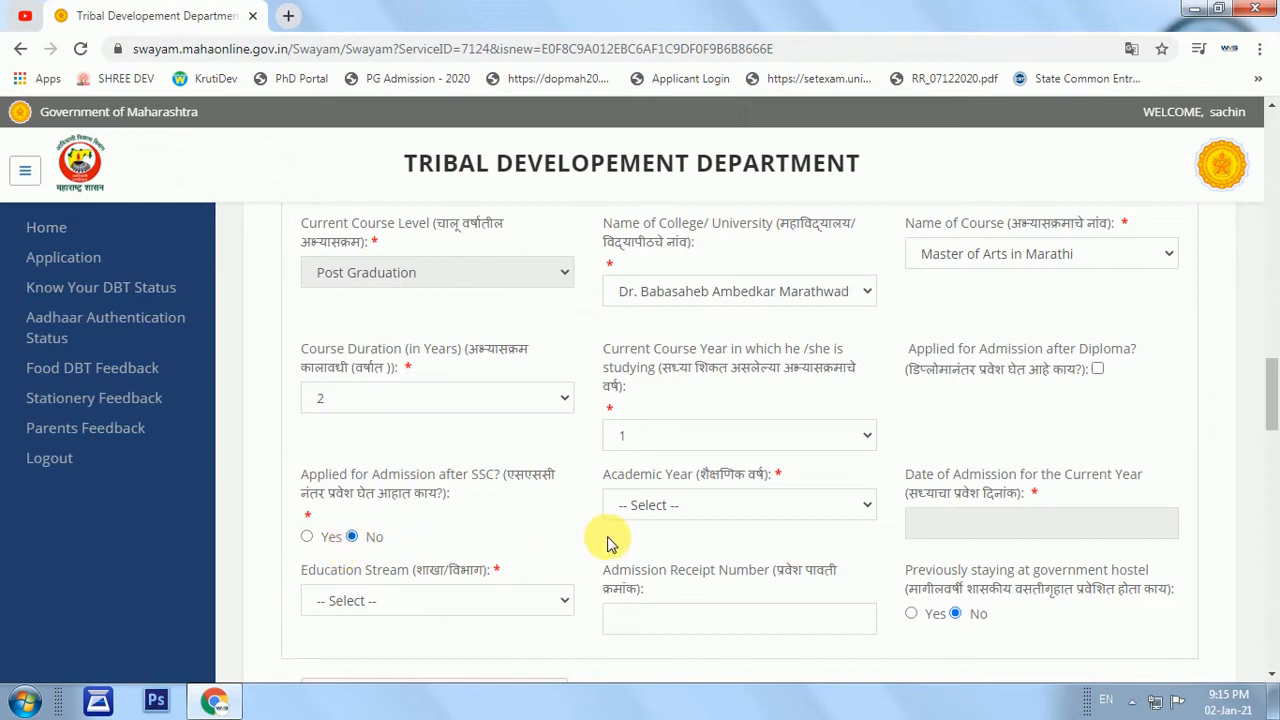
left_click(660, 508)
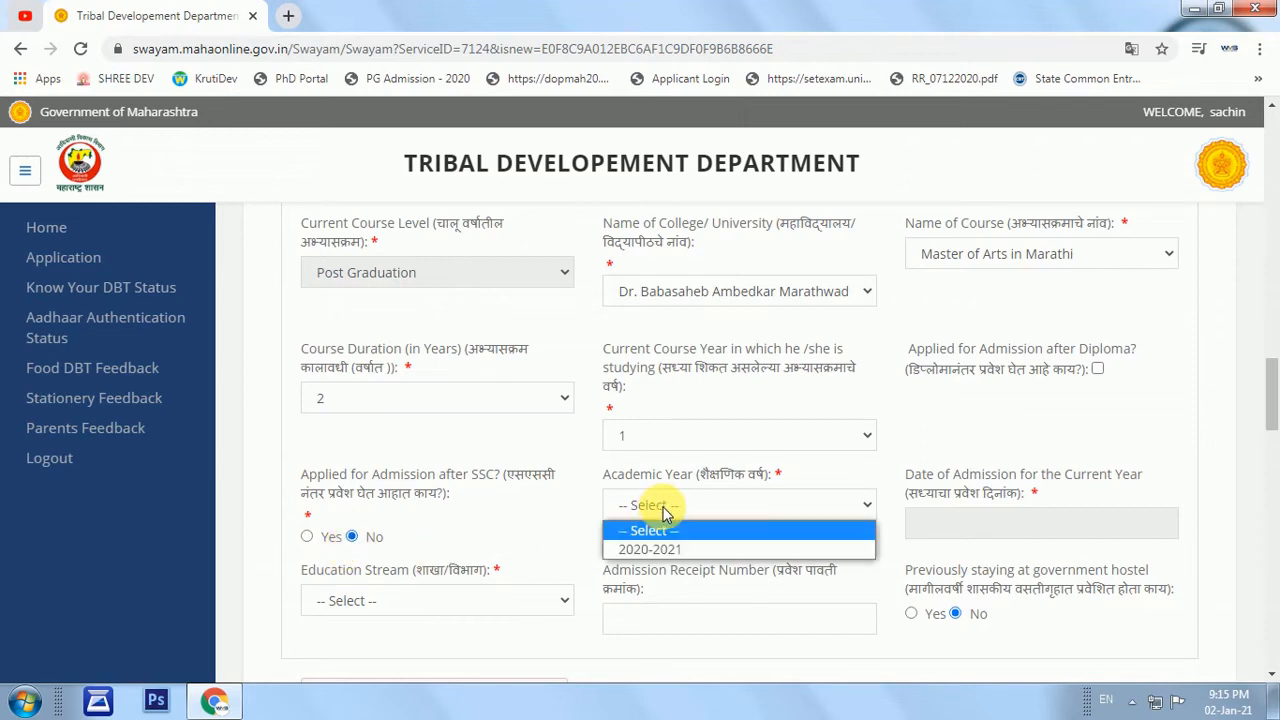
left_click(668, 553)
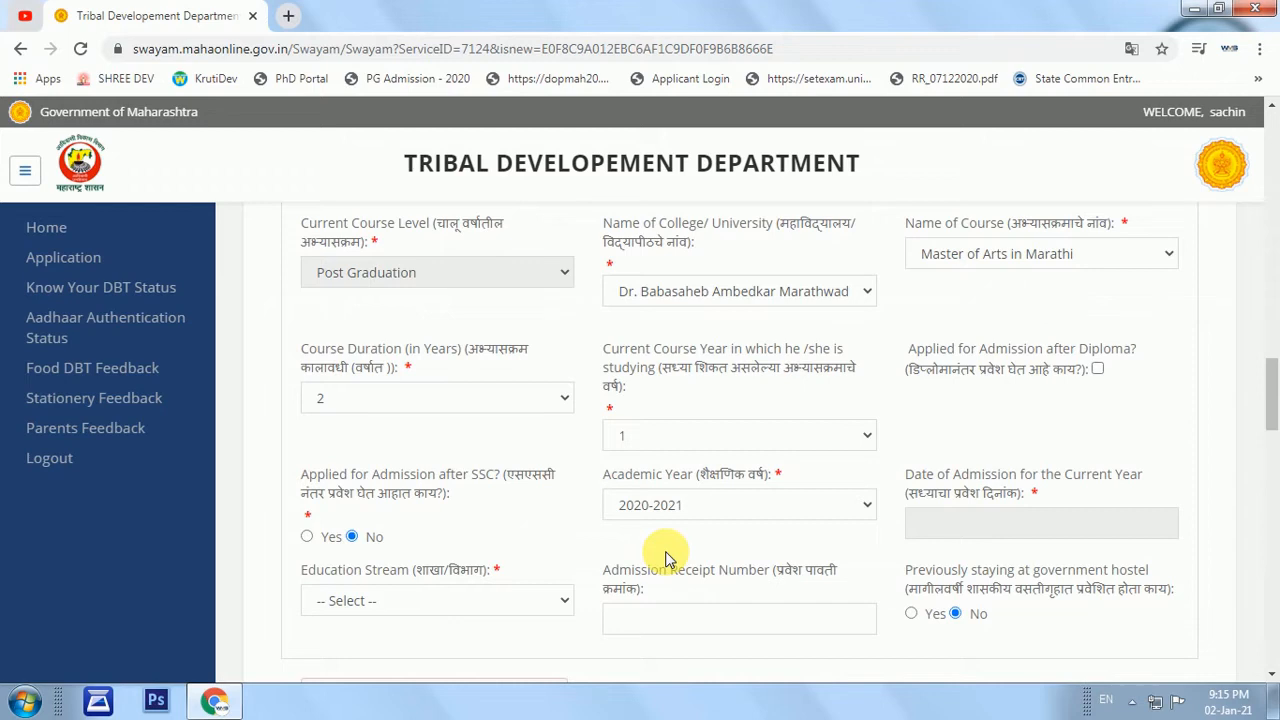
Set the admission date to 10 Sep 2020 in the calendar.
left_click(1016, 522)
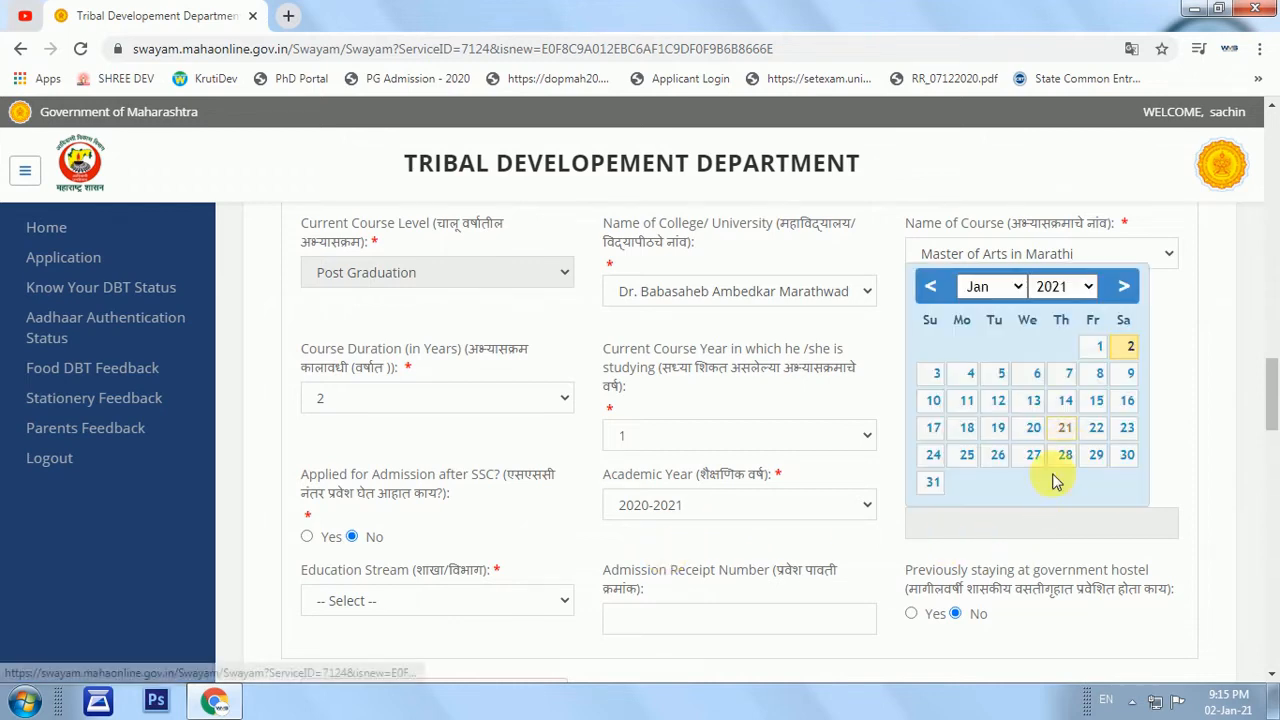
left_click(1053, 287)
left_click(1060, 312)
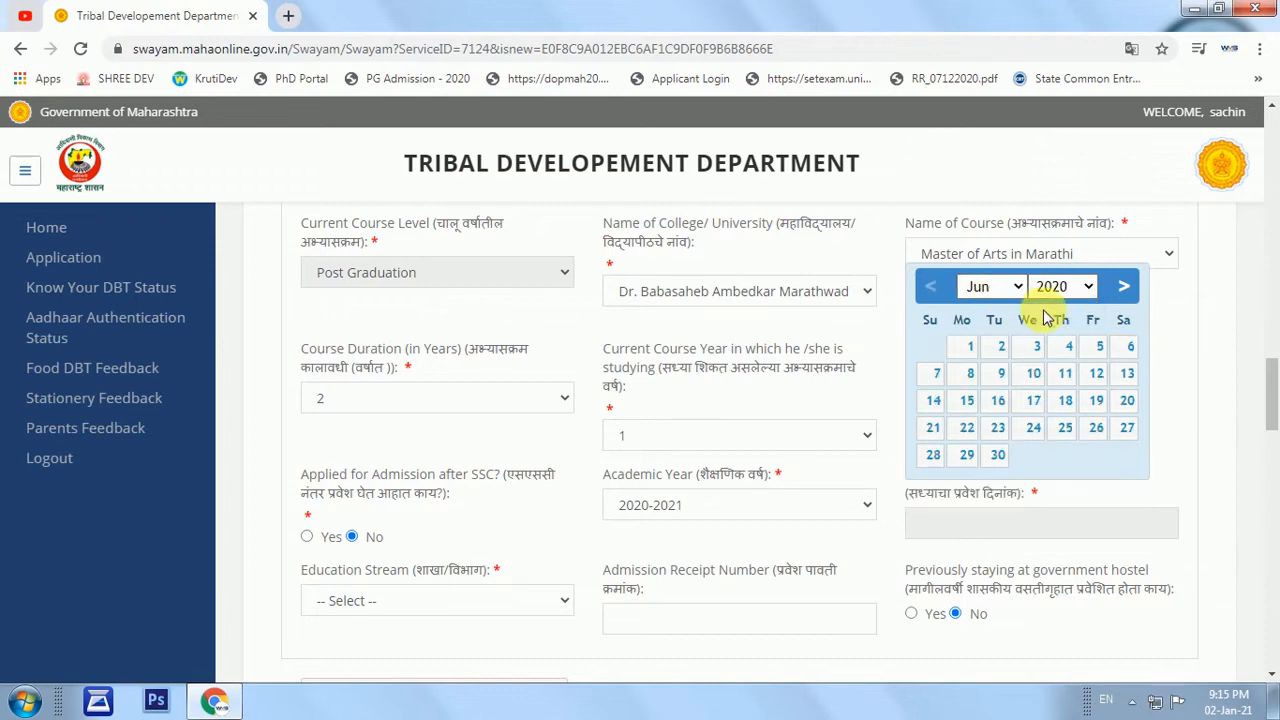
left_click(1003, 297)
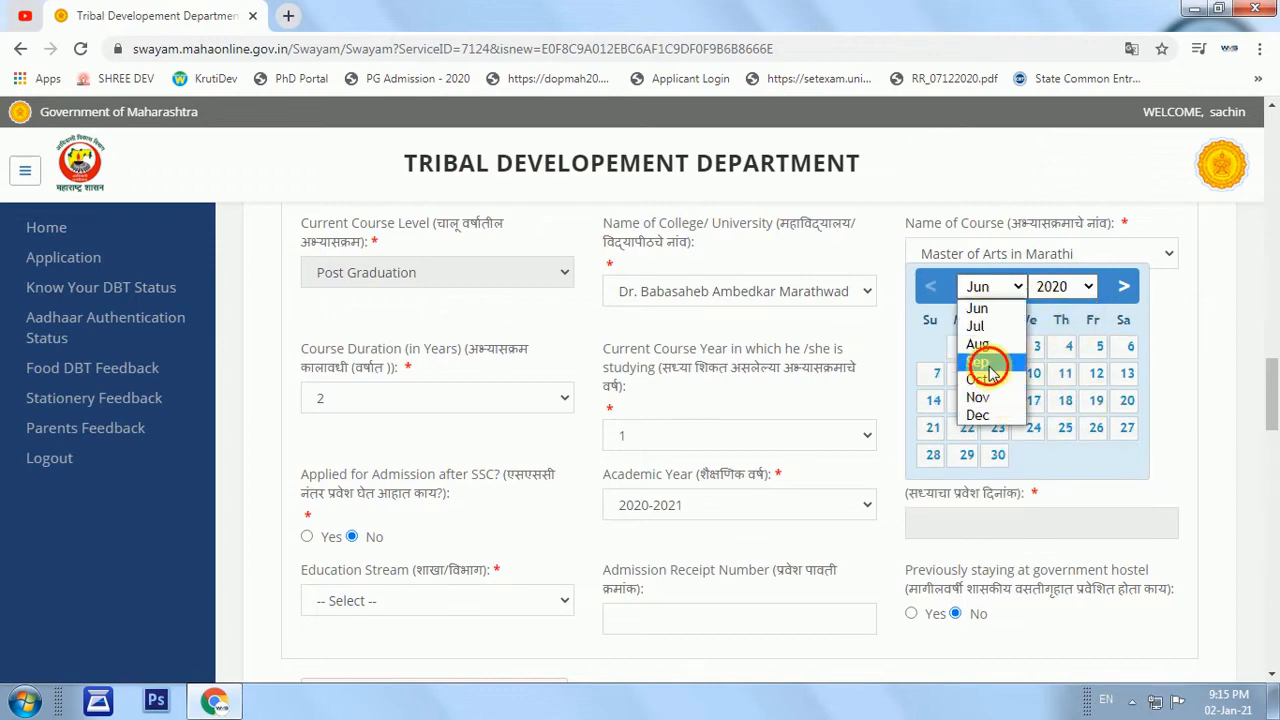
left_click(986, 370)
left_click(1064, 374)
Choose Others as the education stream and leave previous government hostel stay at No.
scroll(500, 577, "down", 1)
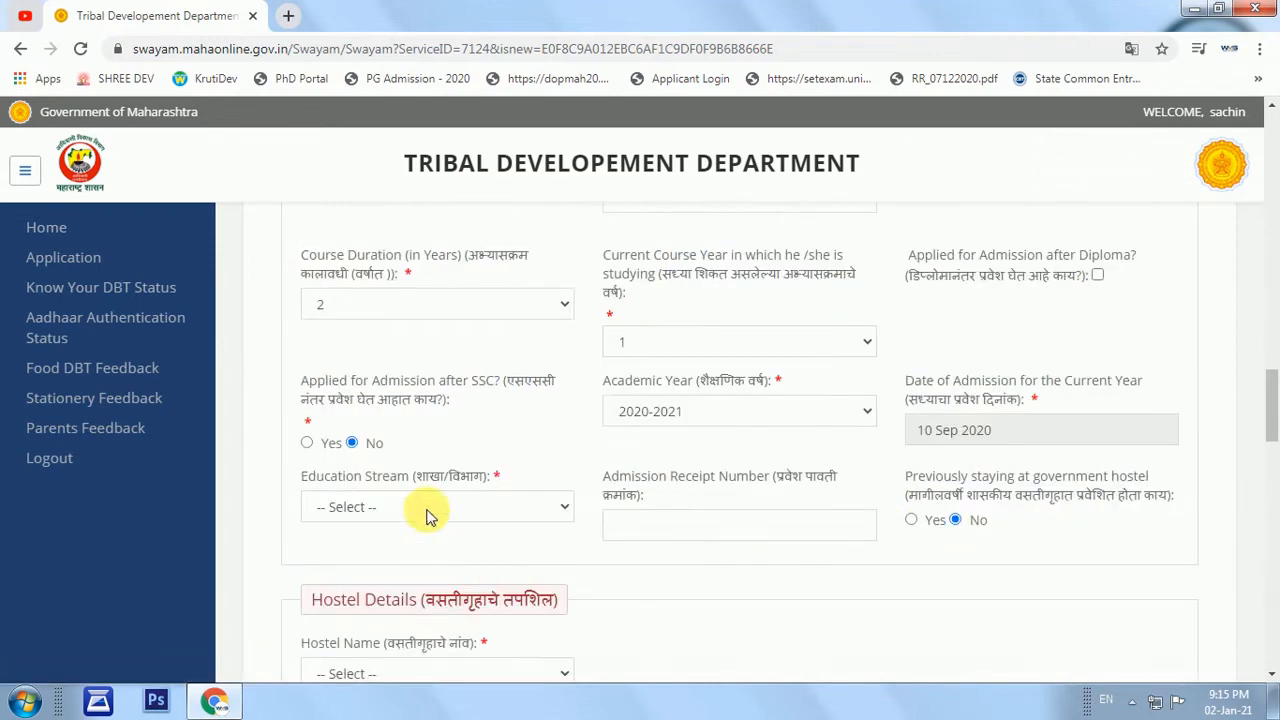
left_click(388, 500)
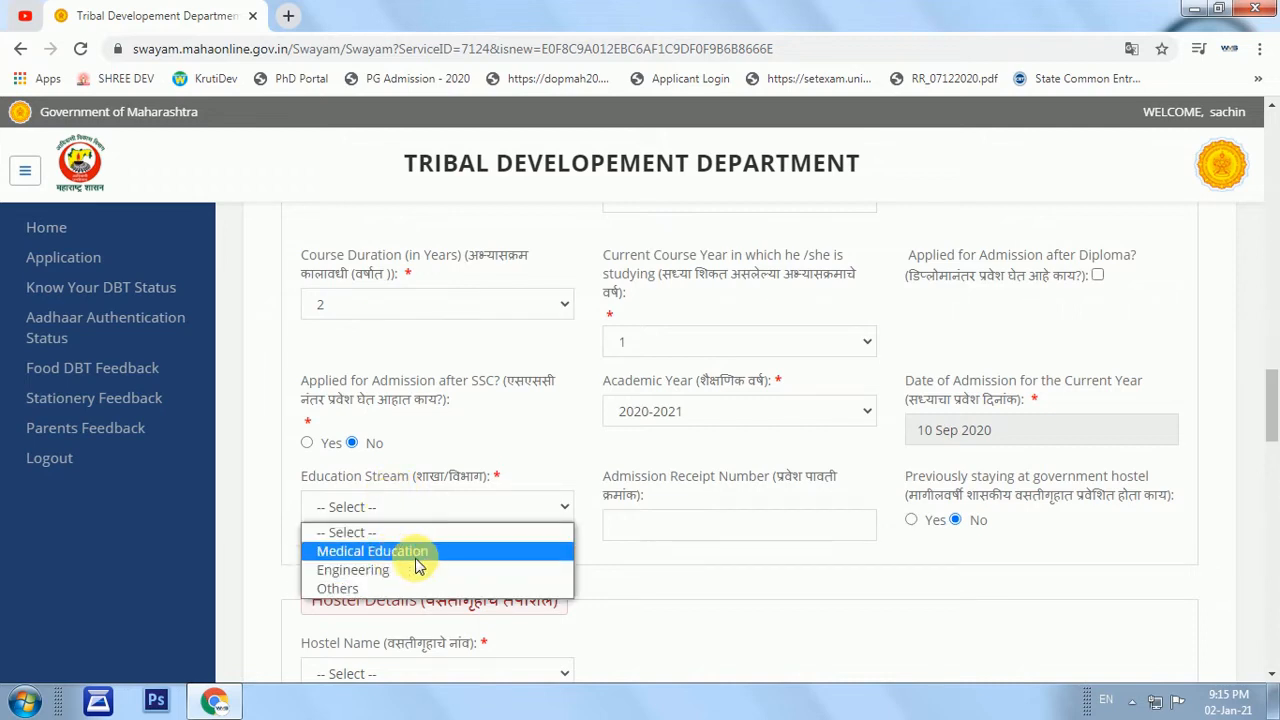
left_click(347, 590)
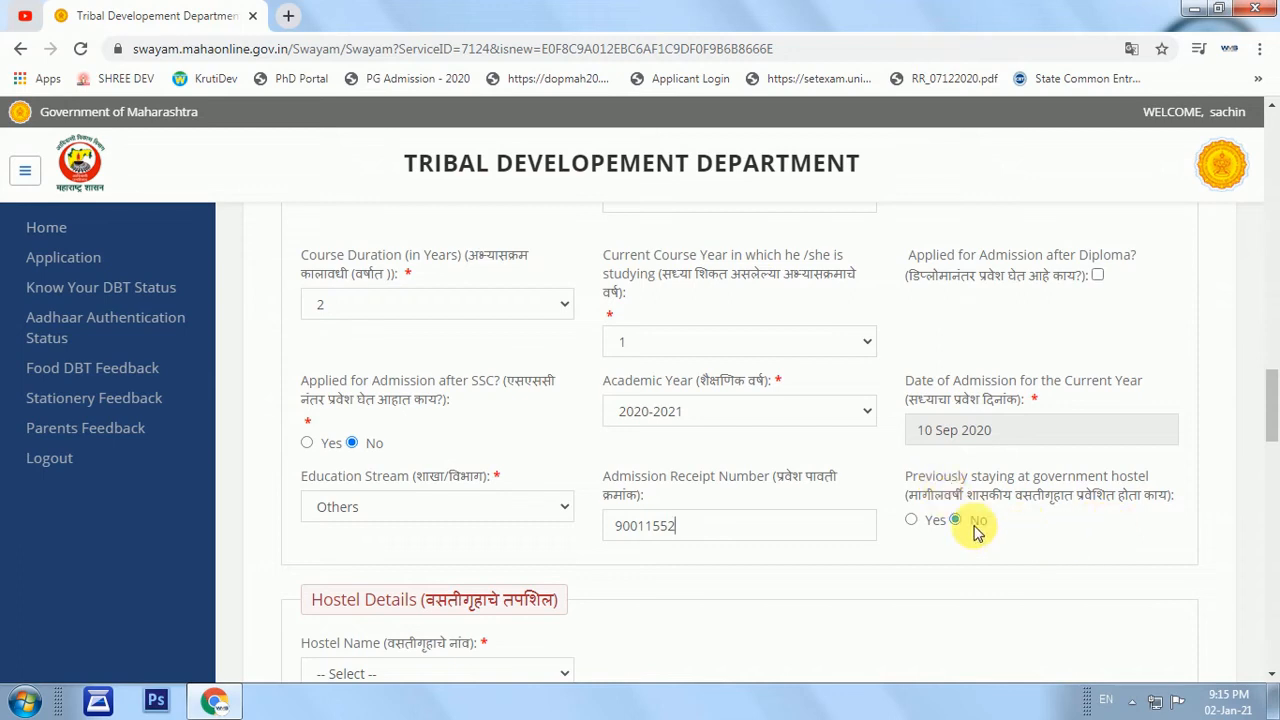
left_click_drag(914, 491, 1150, 497)
scroll(909, 377, "down", 1)
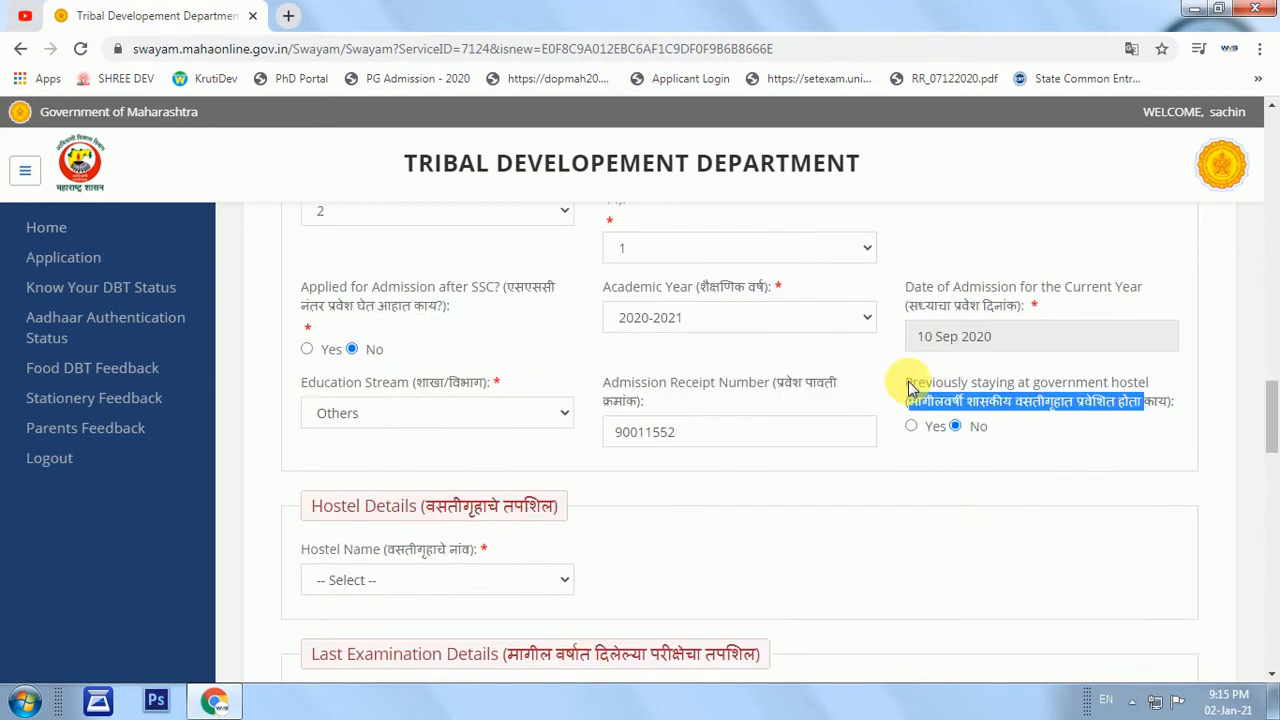
left_click(911, 425)
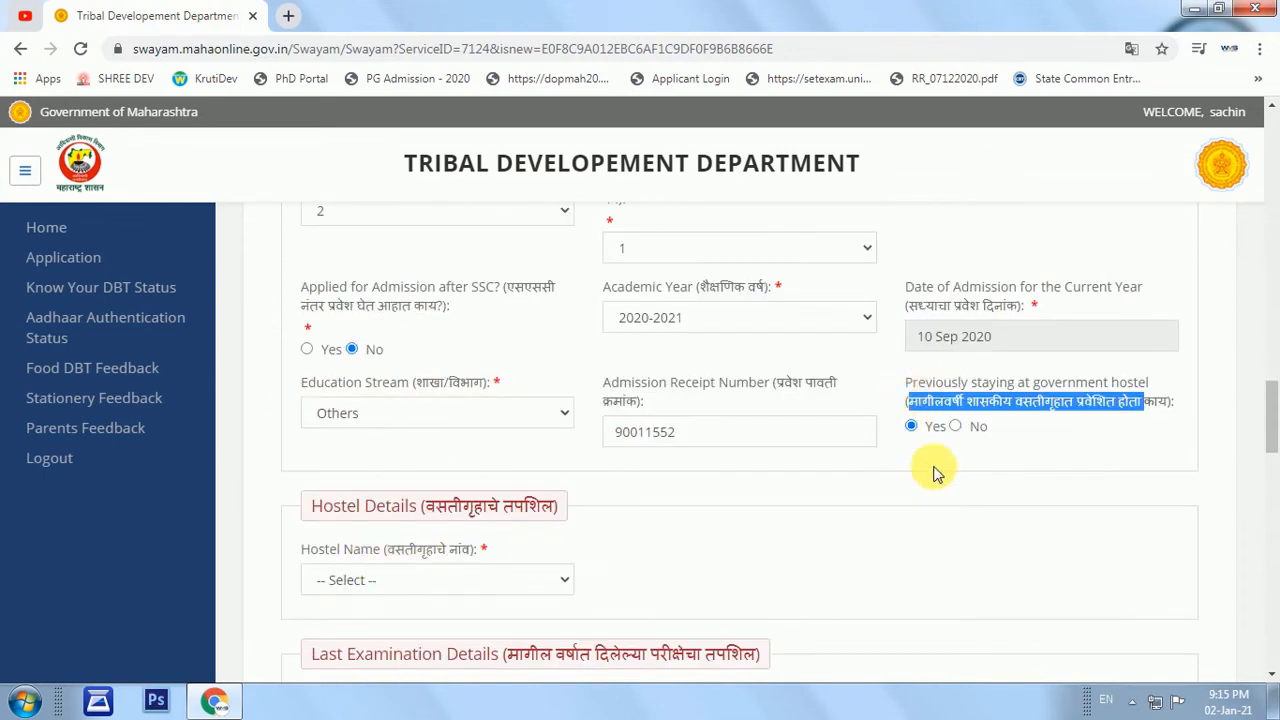
left_click(955, 426)
scroll(417, 372, "down", 2)
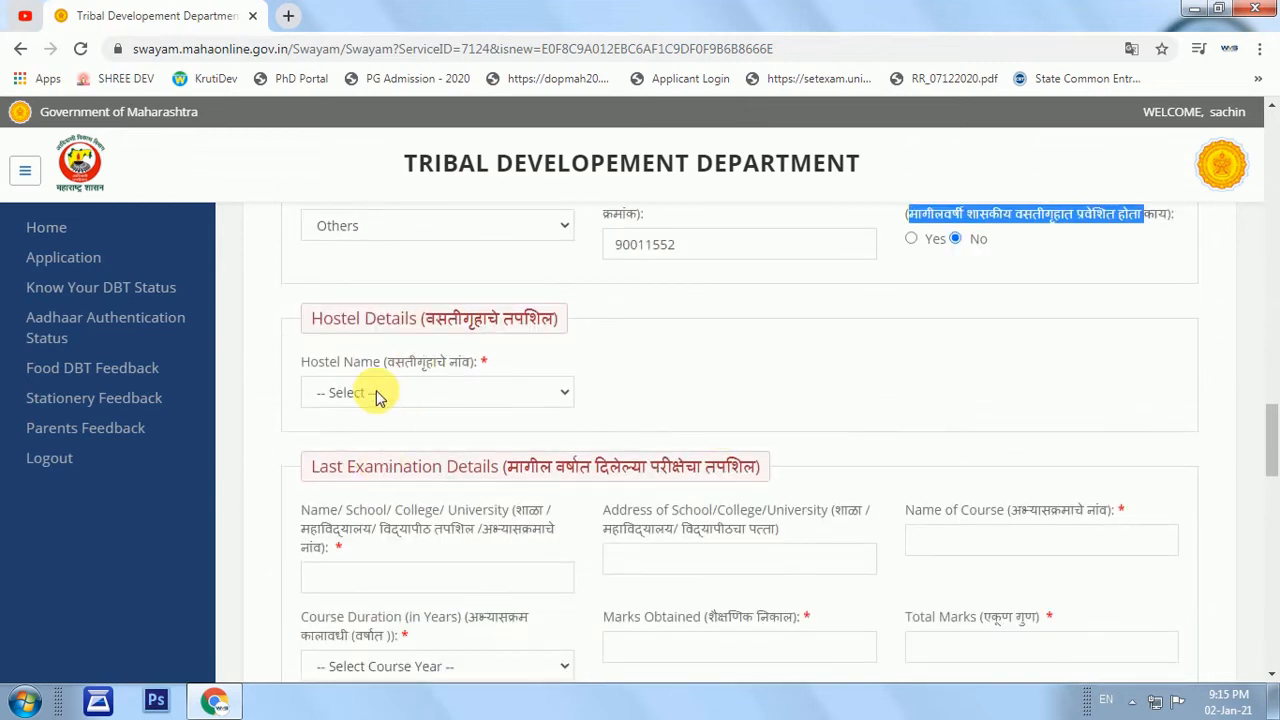
Select 'Cidco Aurangabad Boys Hostel' as the hostel name.
left_click(380, 394)
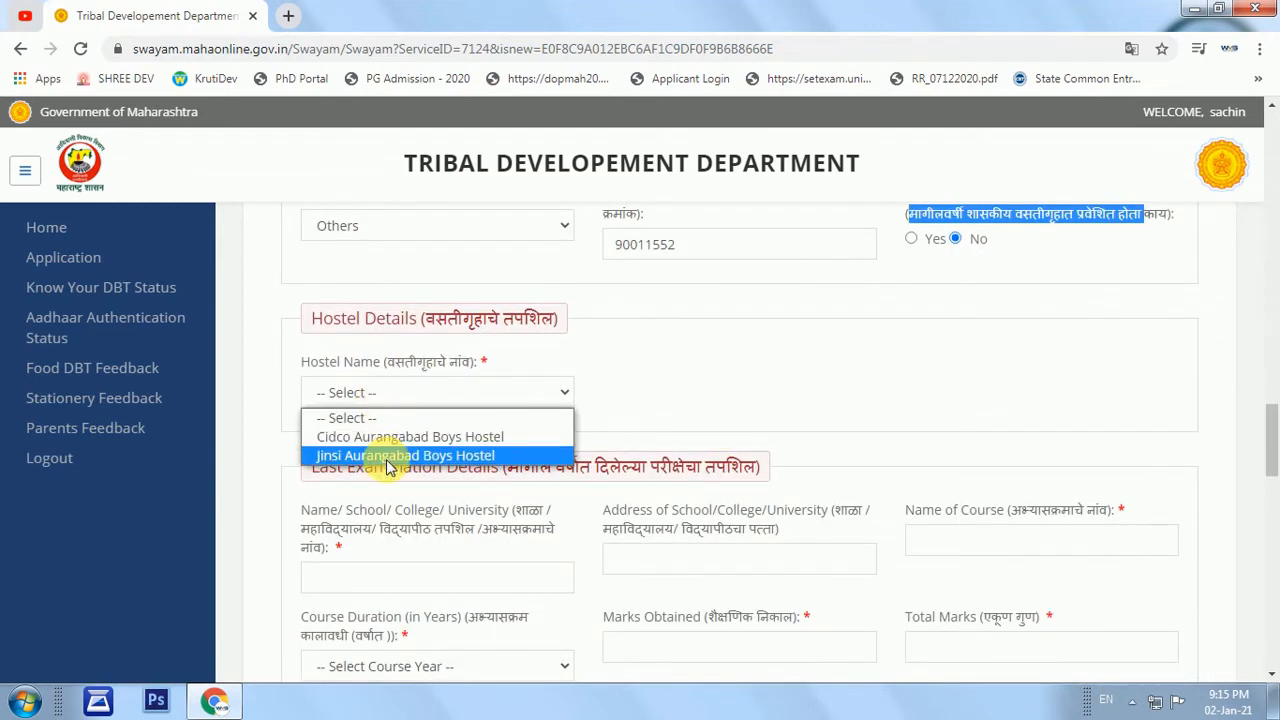
left_click(619, 392)
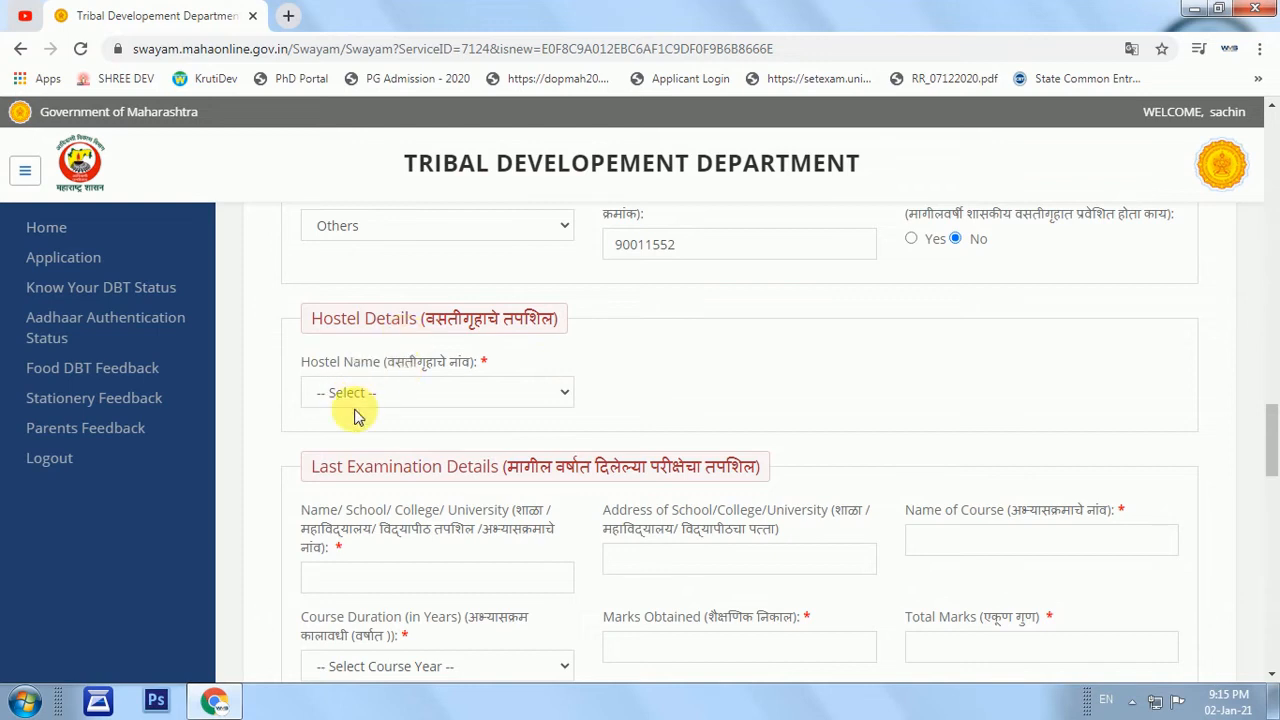
left_click(354, 398)
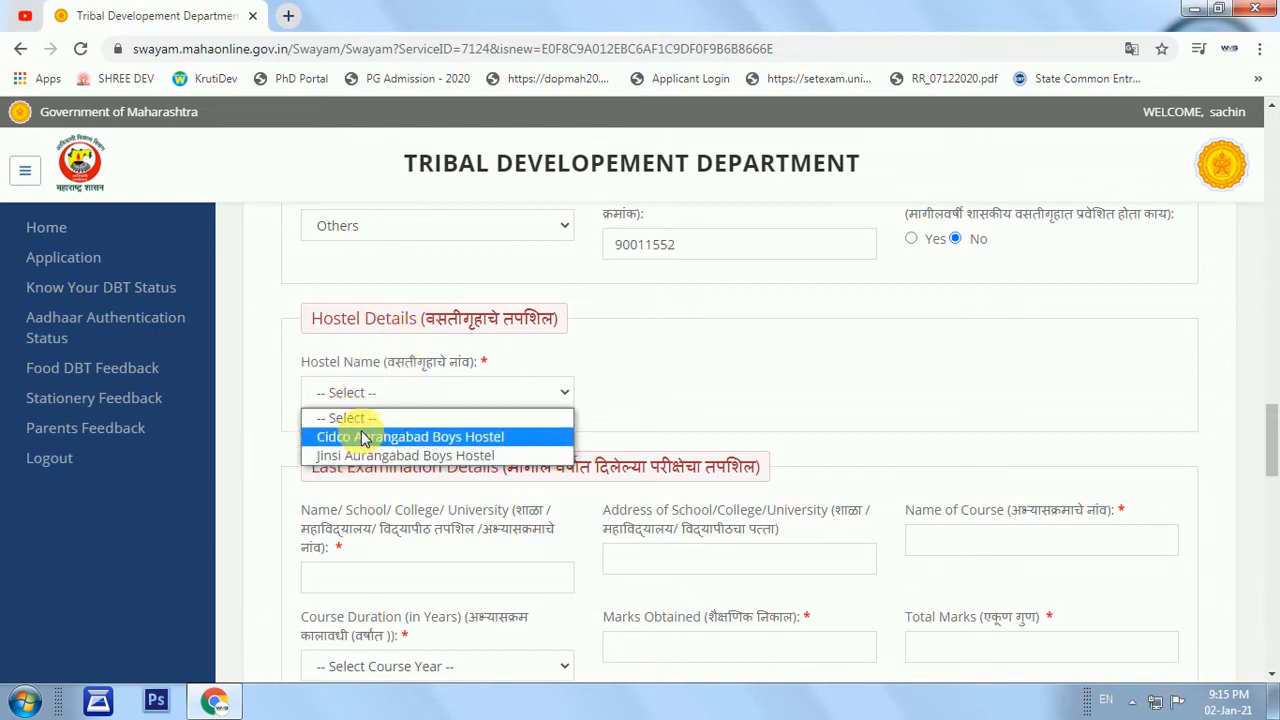
left_click(363, 437)
scroll(340, 443, "down", 1)
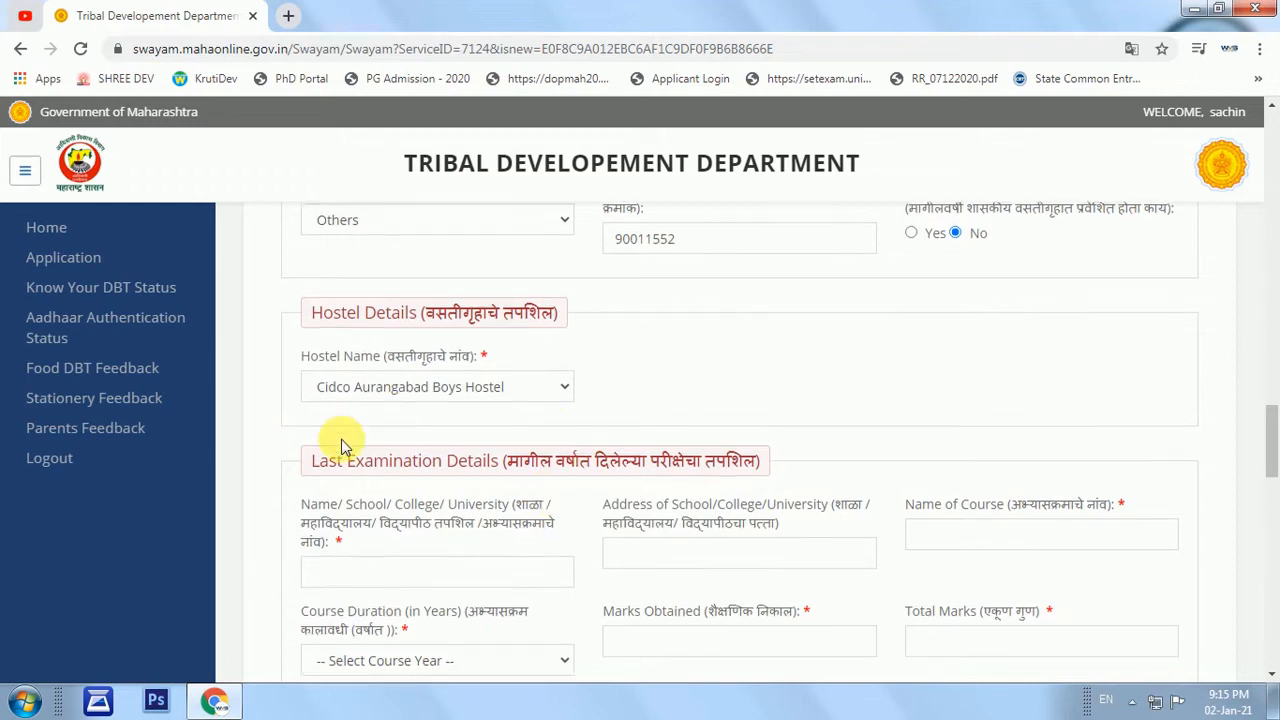
left_click_drag(318, 372, 667, 374)
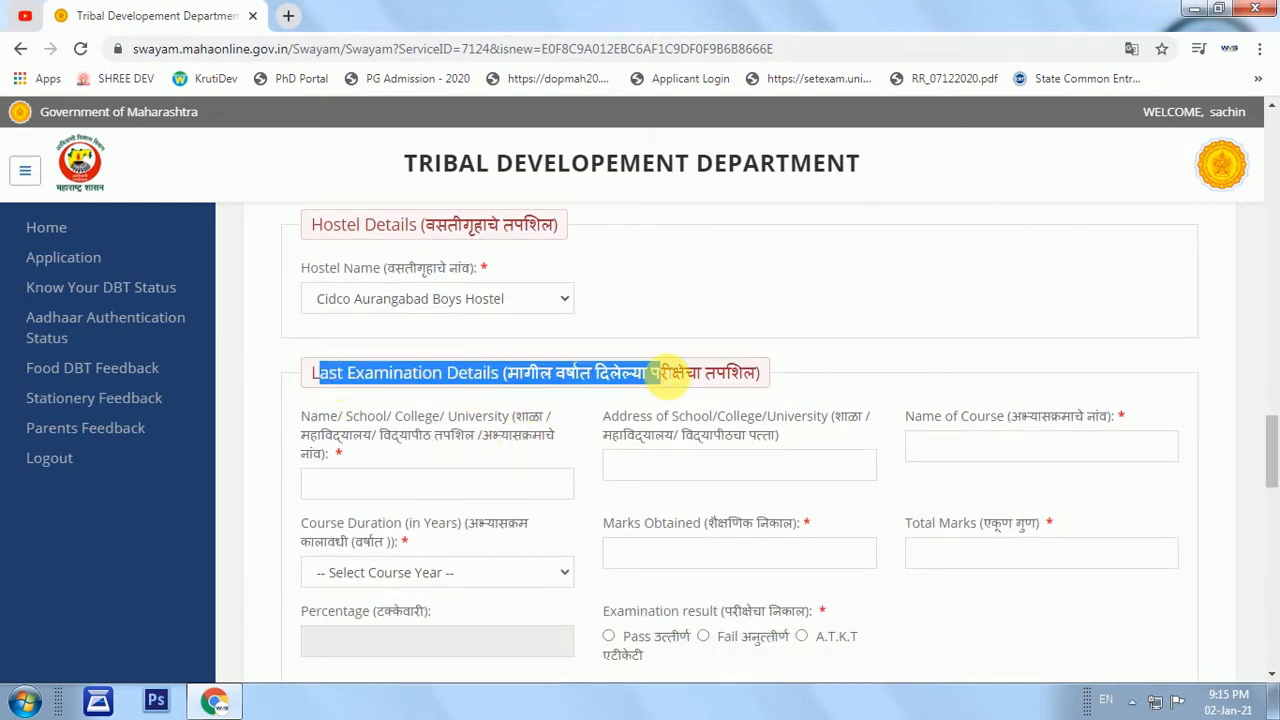
triple_click(624, 373)
Enter B.A at SBEC College Aurangabad, Arts, with a course duration of 3 years.
left_click(352, 485)
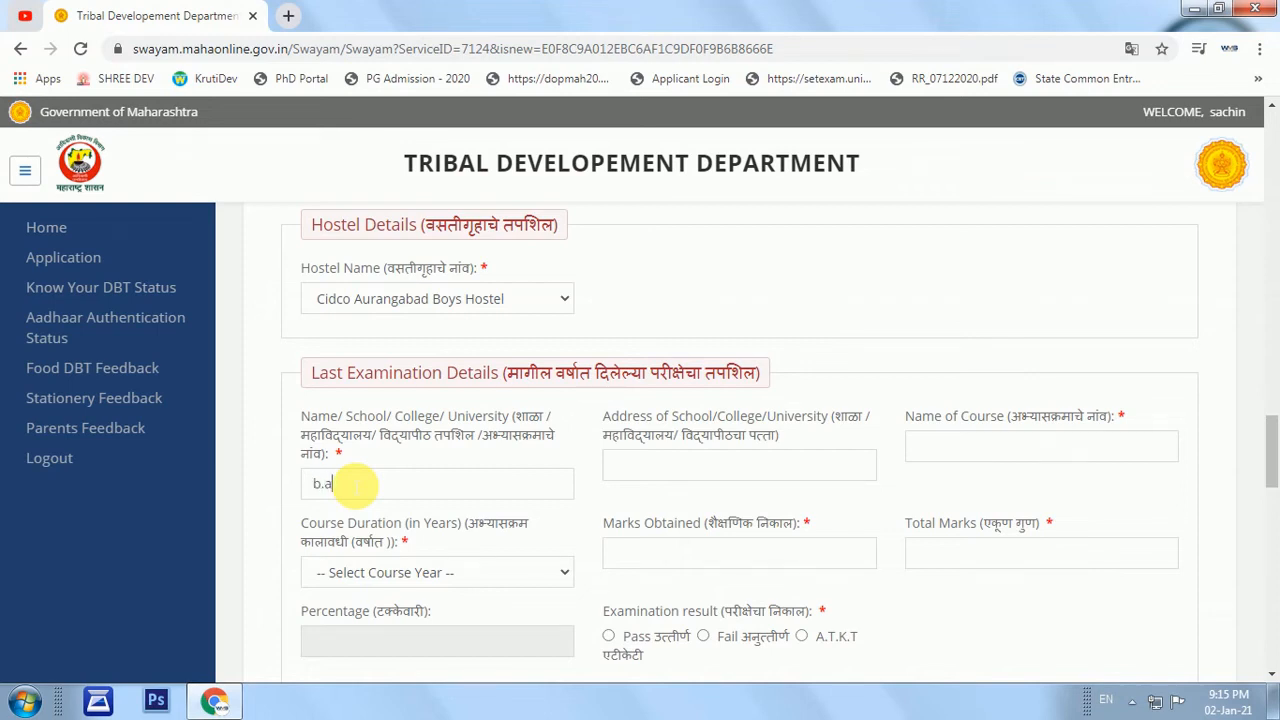
left_click_drag(360, 487, 262, 506)
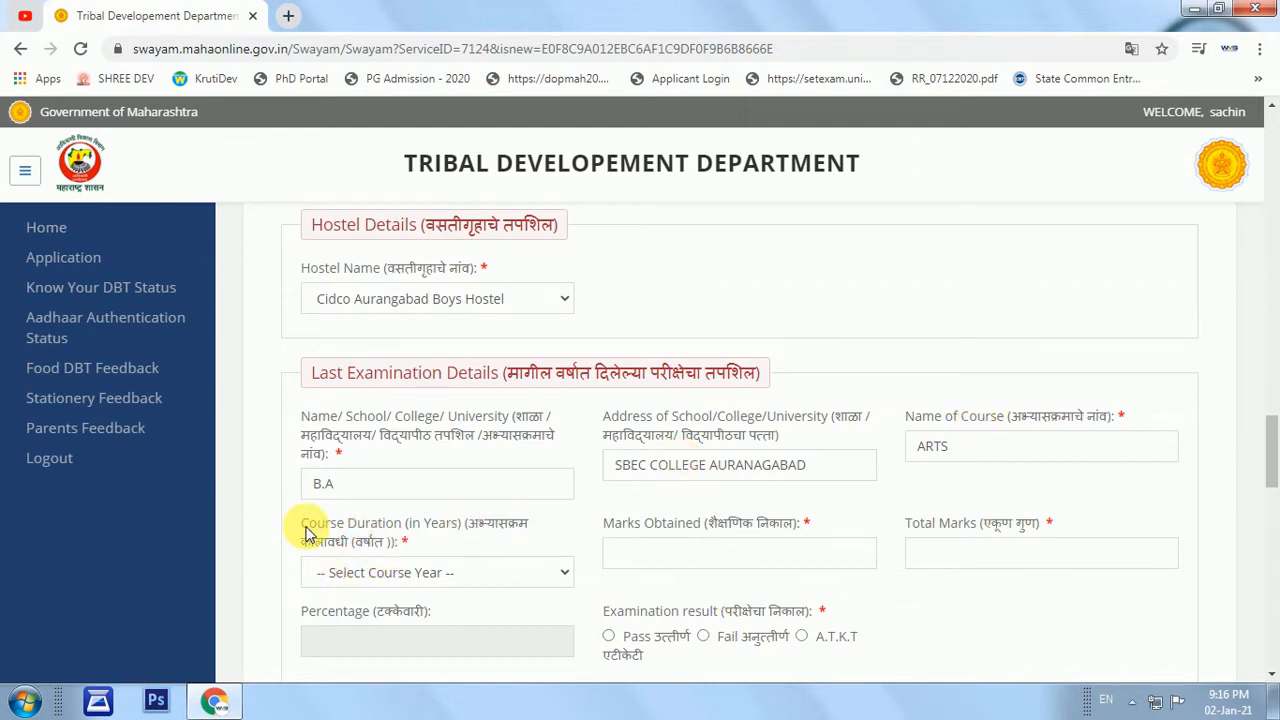
left_click_drag(306, 533, 386, 566)
left_click(380, 570)
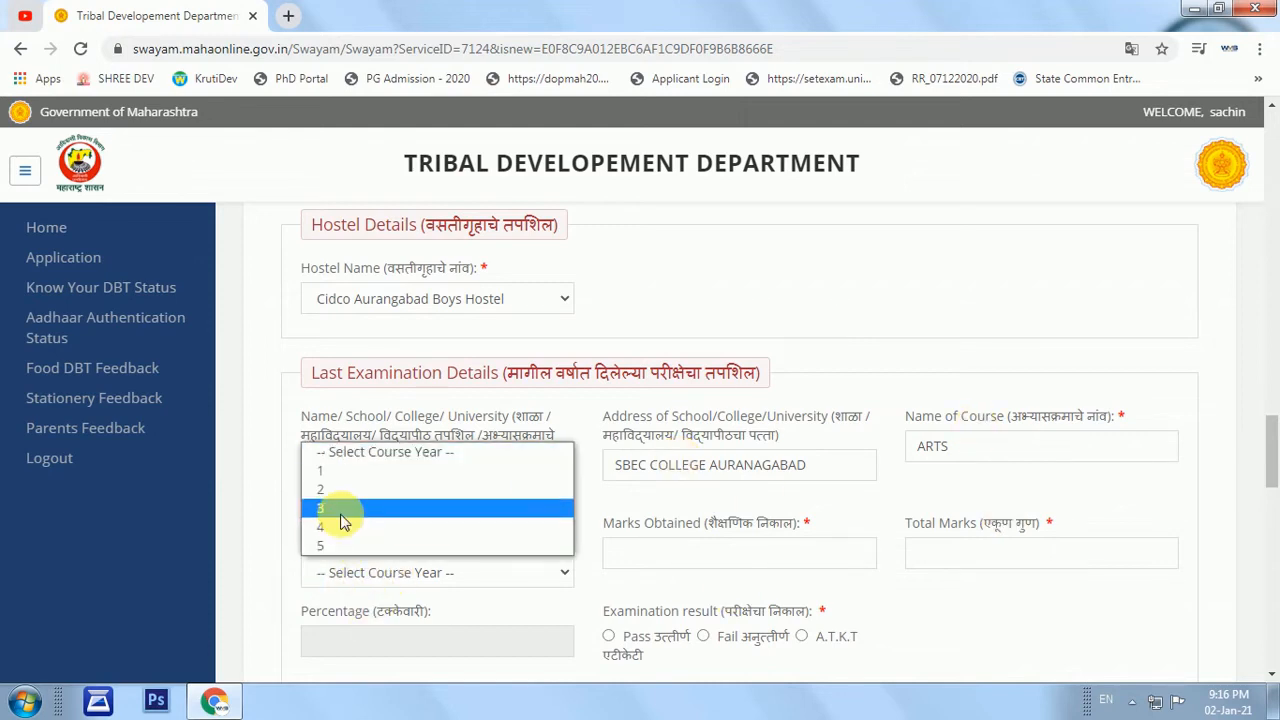
left_click(335, 509)
Enter marks 1900 out of 2400 and mark the result as Pass.
left_click(457, 549)
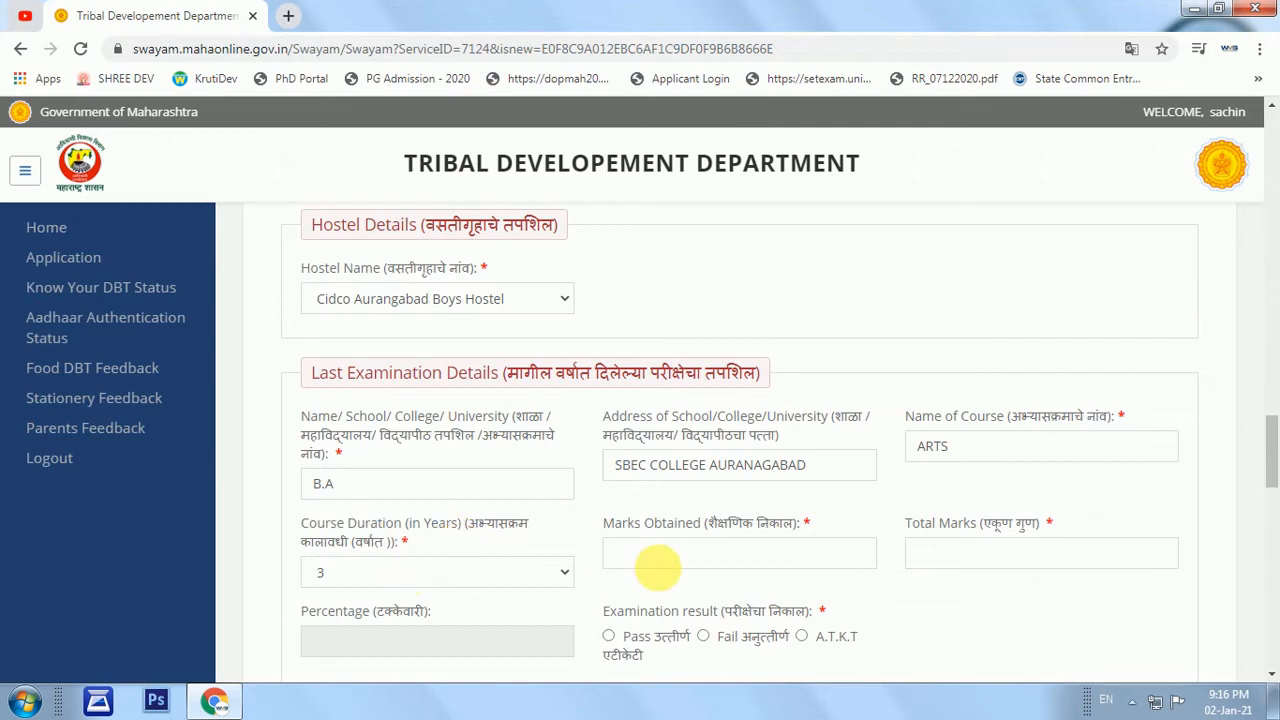
scroll(600, 530, "down", 1)
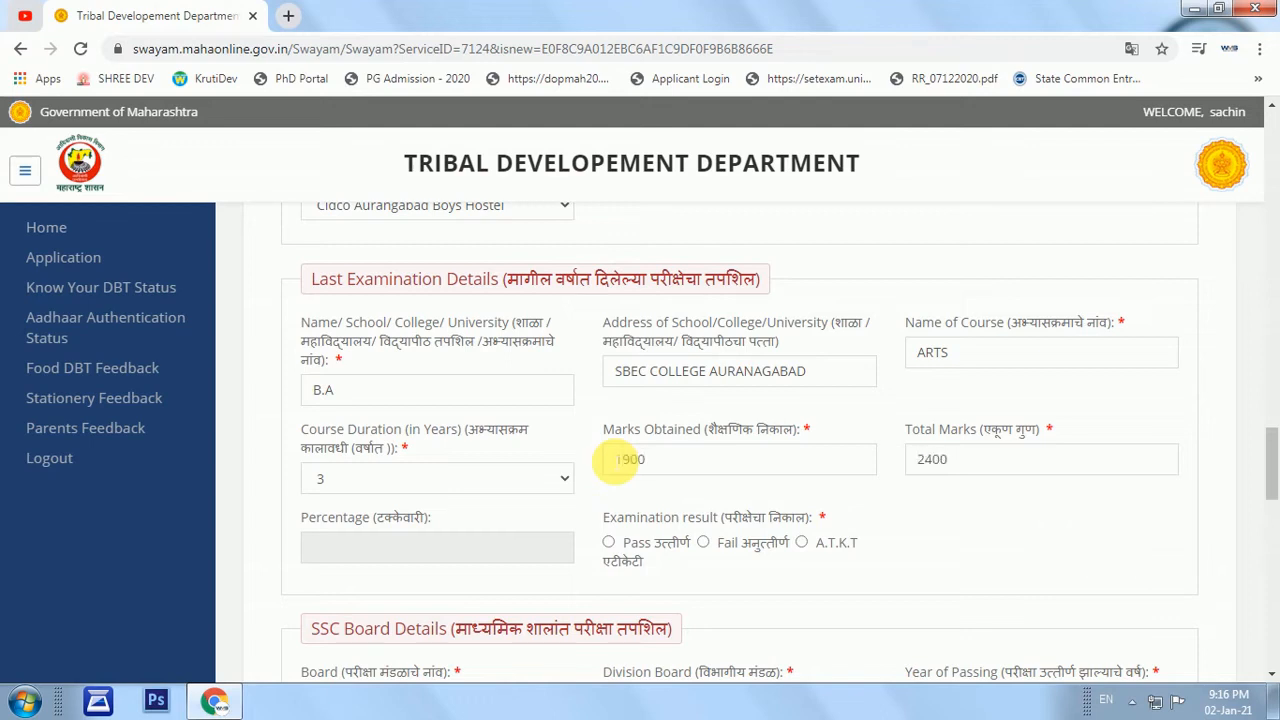
double_click(466, 563)
left_click(334, 543)
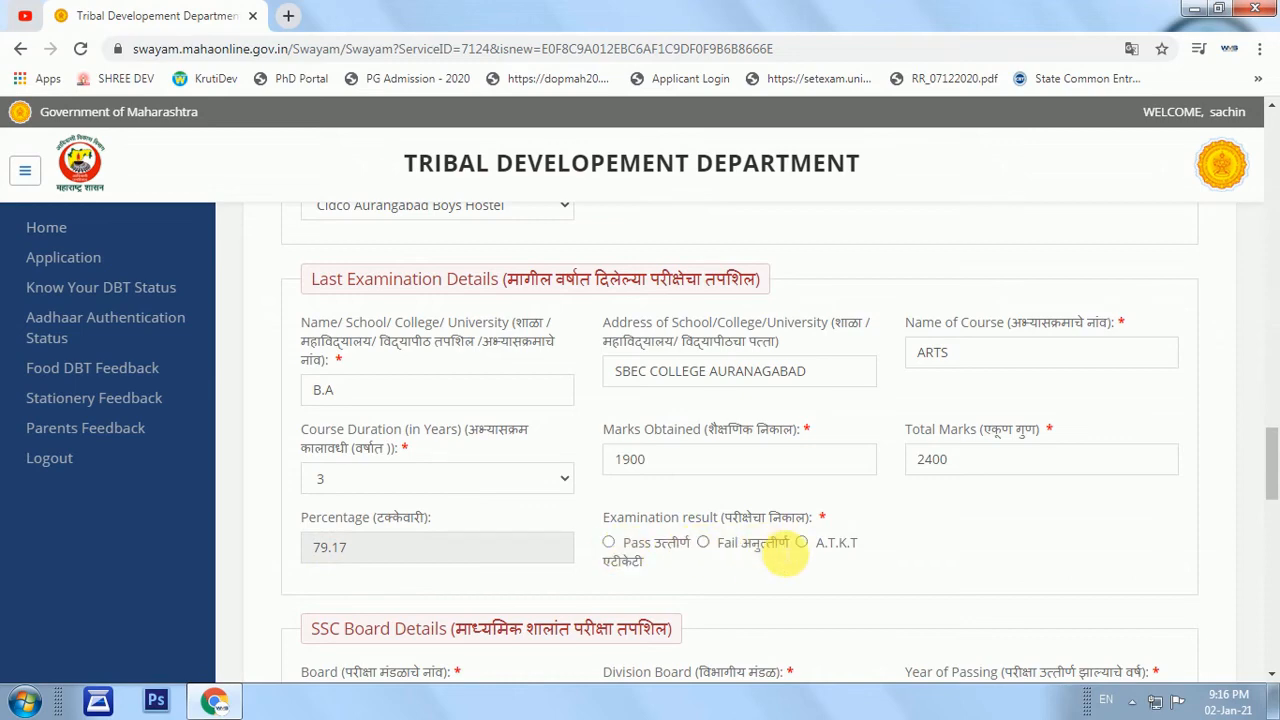
left_click(609, 545)
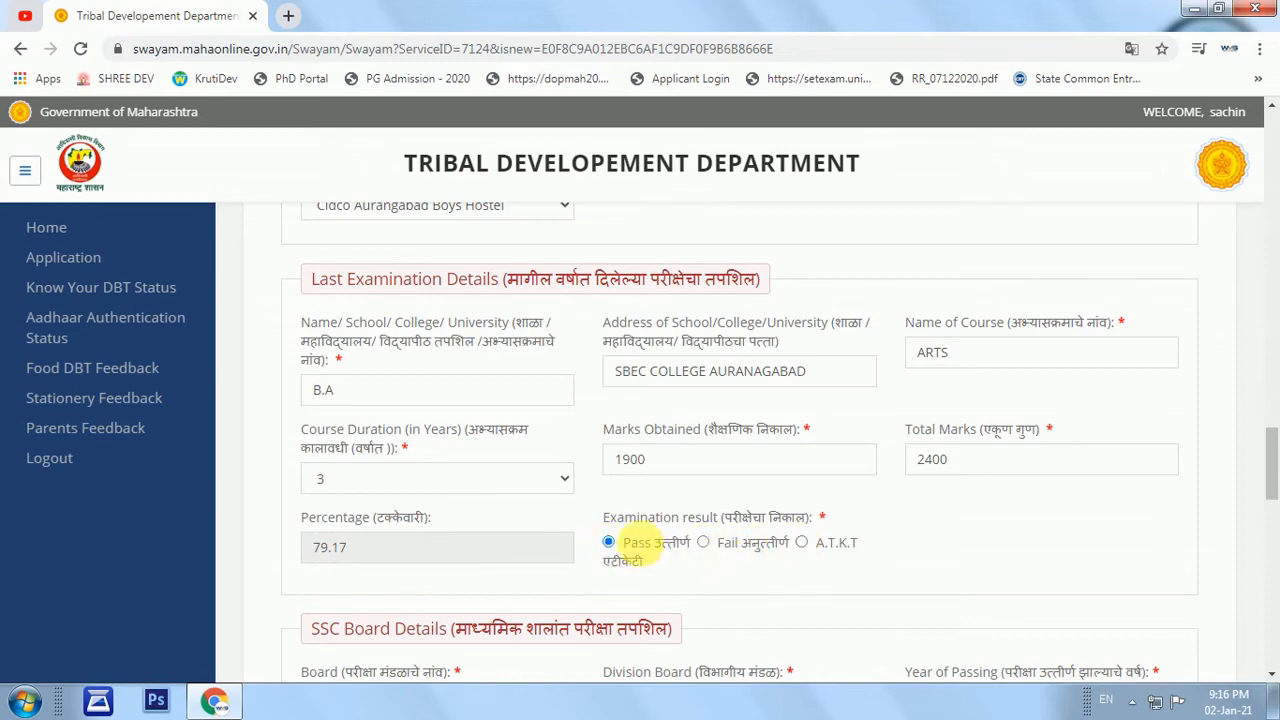
scroll(645, 540, "down", 2)
scroll(650, 500, "down", 1)
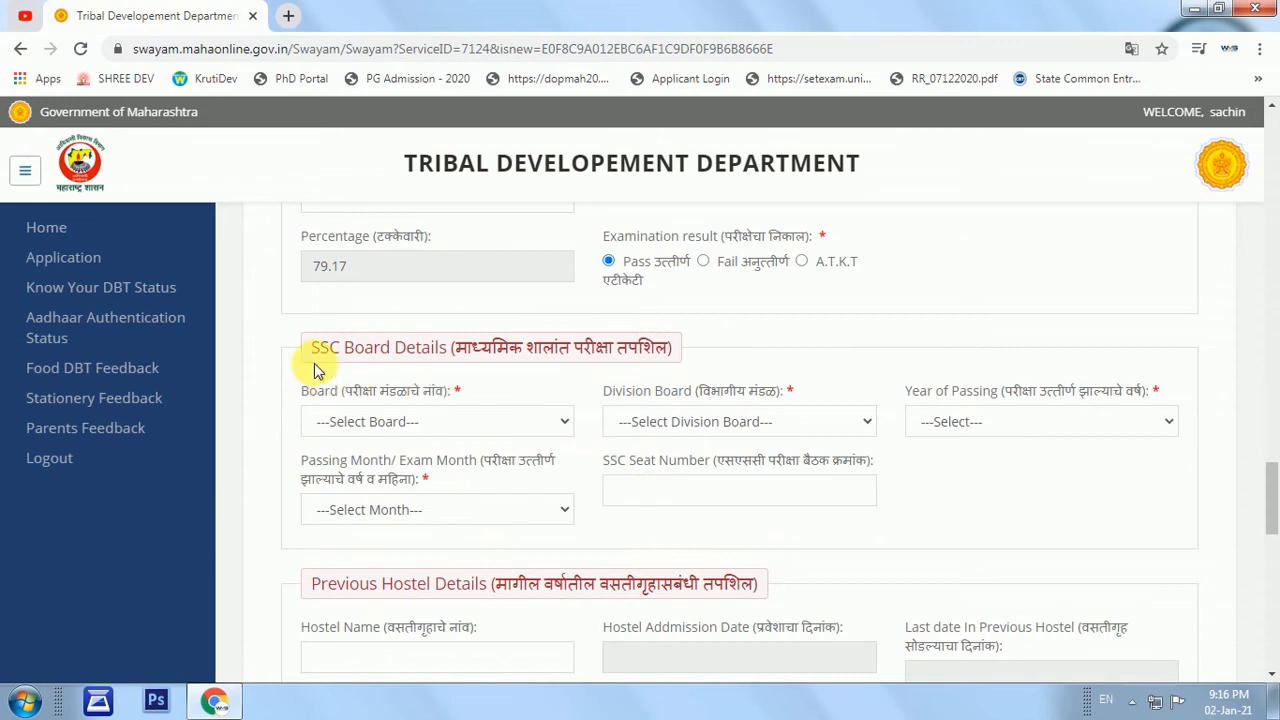
Choose Maharashtra State Board with Aurangabad as the division board.
left_click_drag(316, 352, 405, 410)
left_click(386, 421)
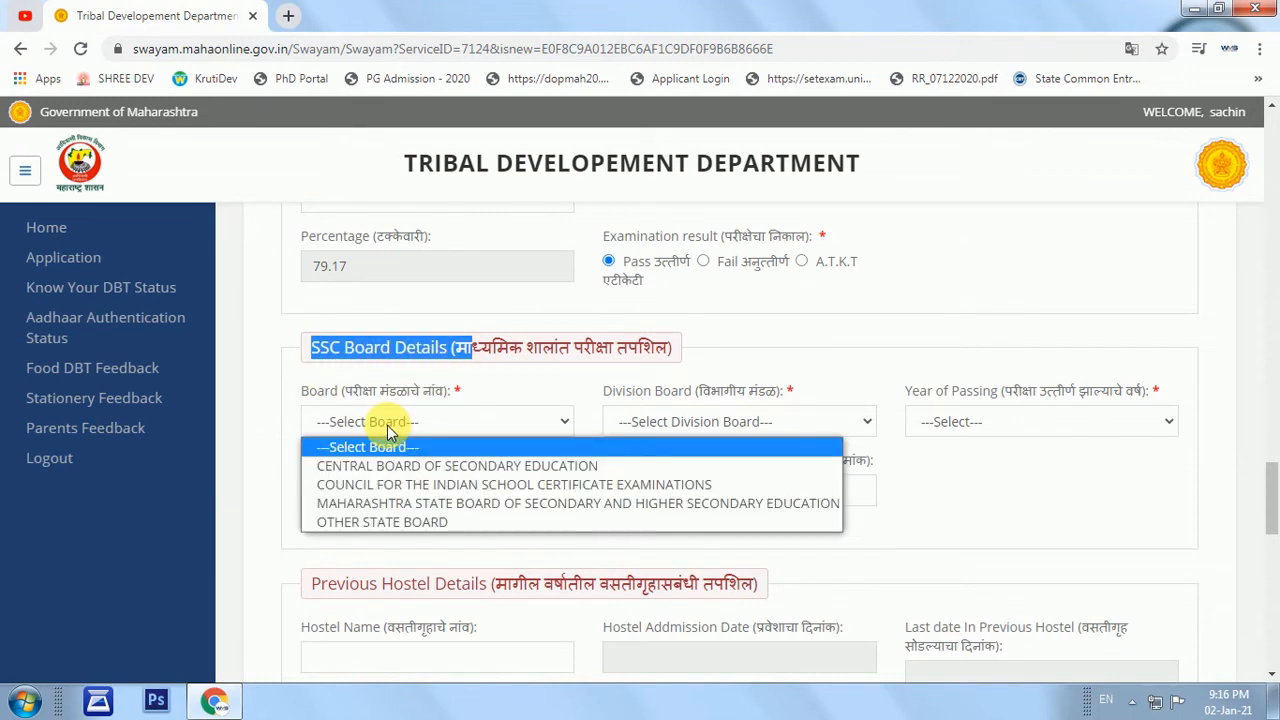
left_click(366, 507)
left_click(675, 423)
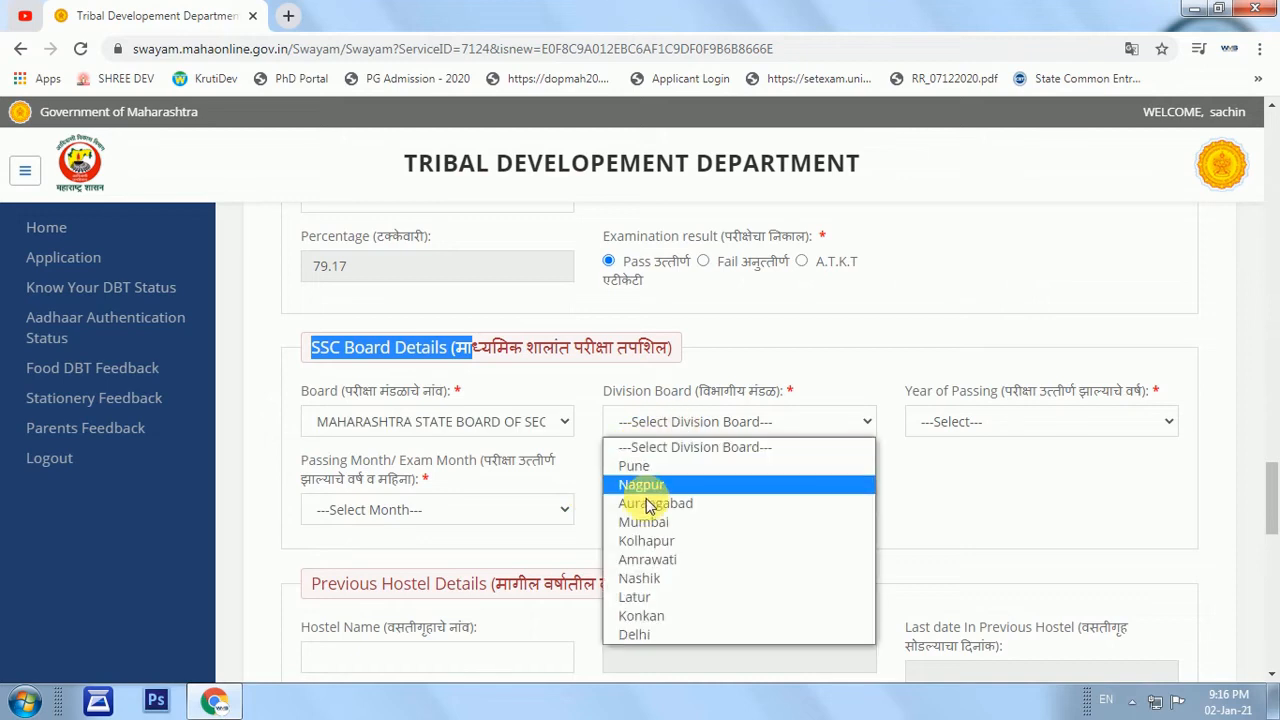
left_click(650, 508)
Set the SSC year of passing to 2014-2015.
left_click(980, 421)
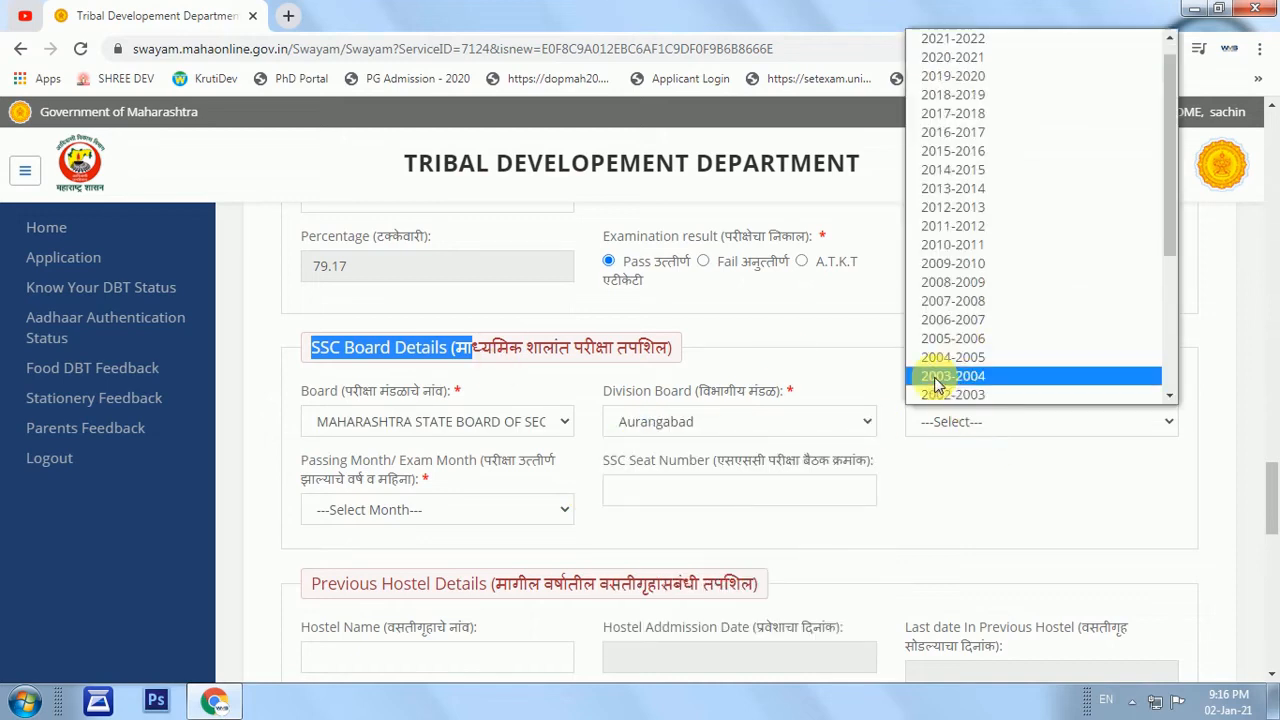
left_click(977, 425)
left_click(973, 426)
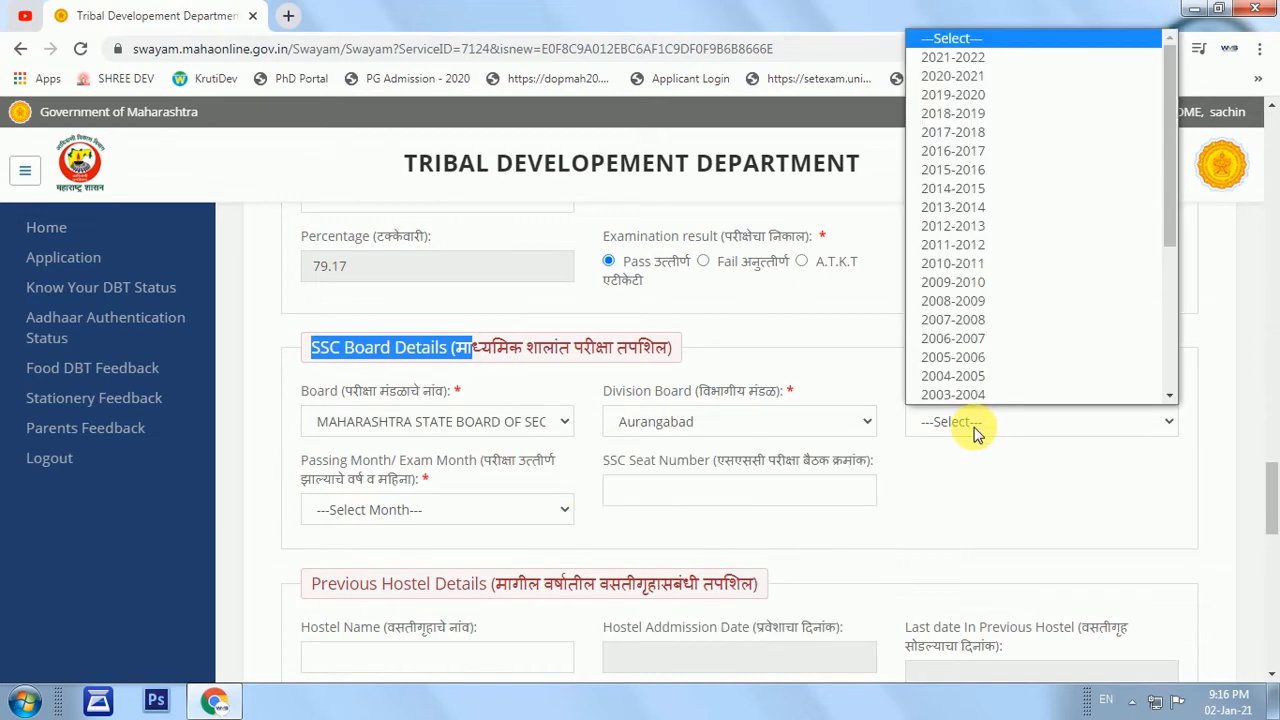
key("Down")
key("Down")
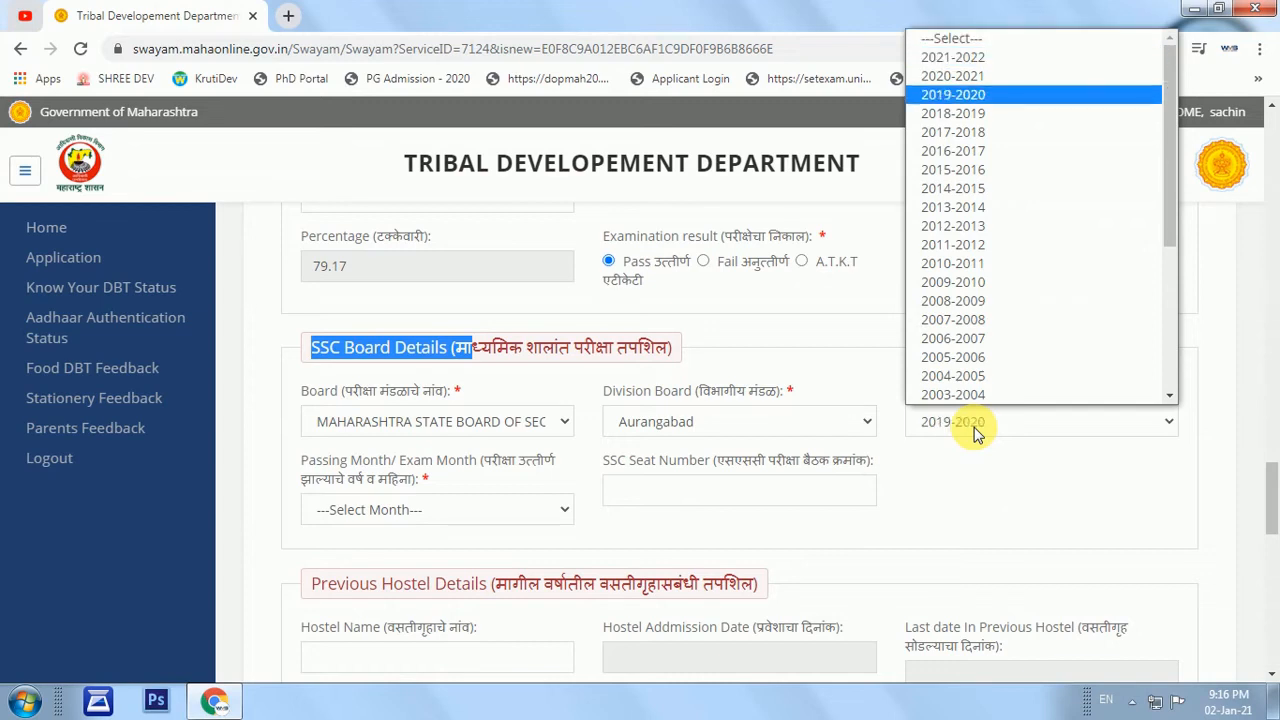
key("Down")
key("Down")
key("Down")
key("Down")
key("Return")
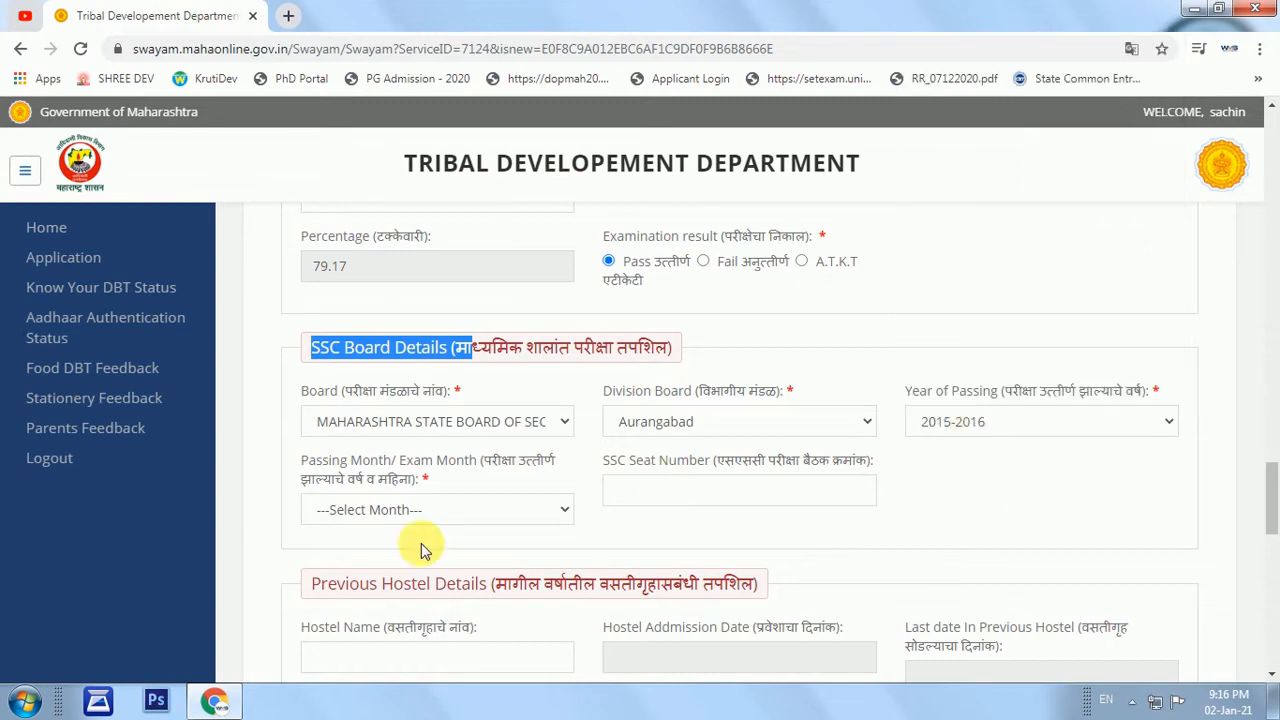
left_click(944, 430)
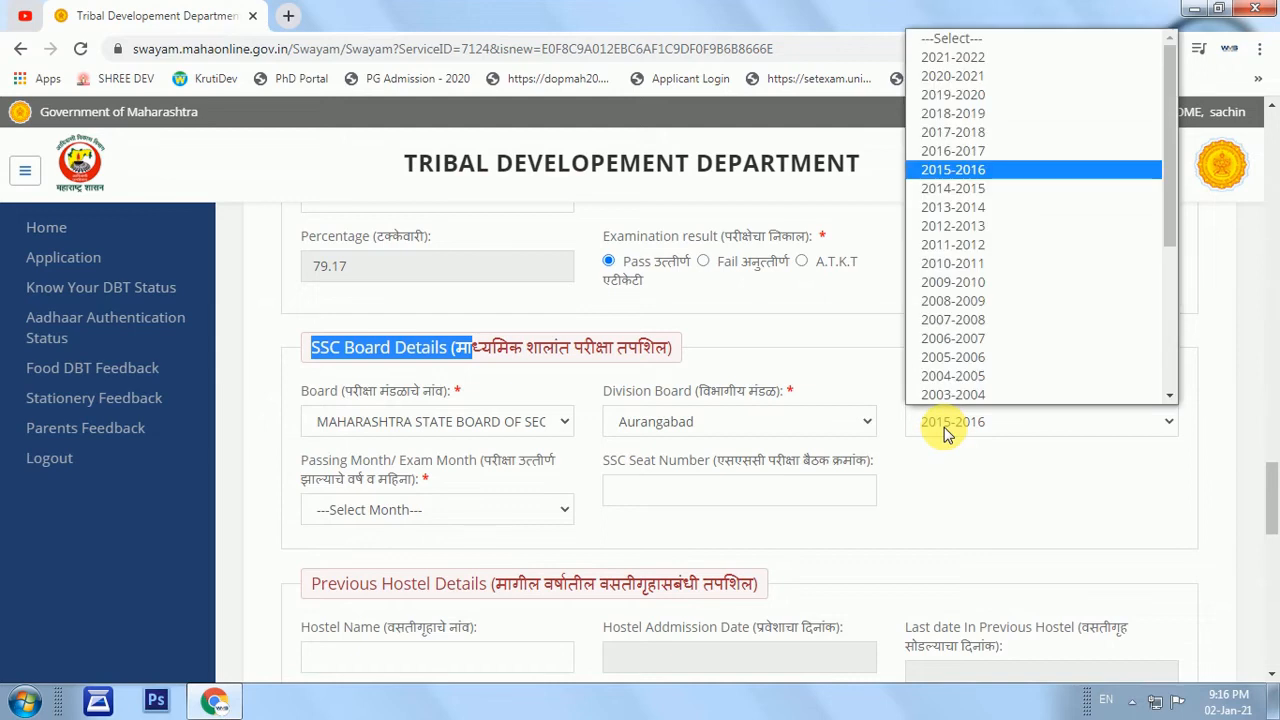
key("Down")
key("Return")
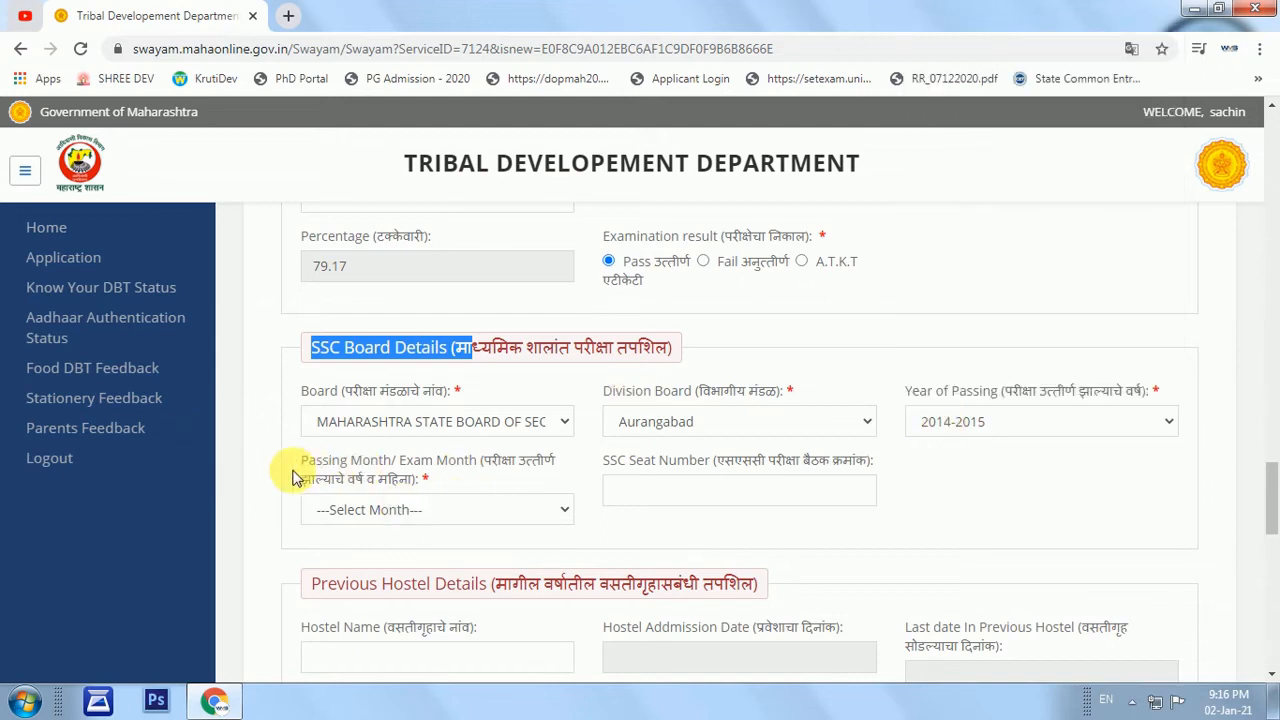
Set the passing month to March and enter the SSC seat number.
left_click_drag(304, 462, 466, 491)
left_click(403, 510)
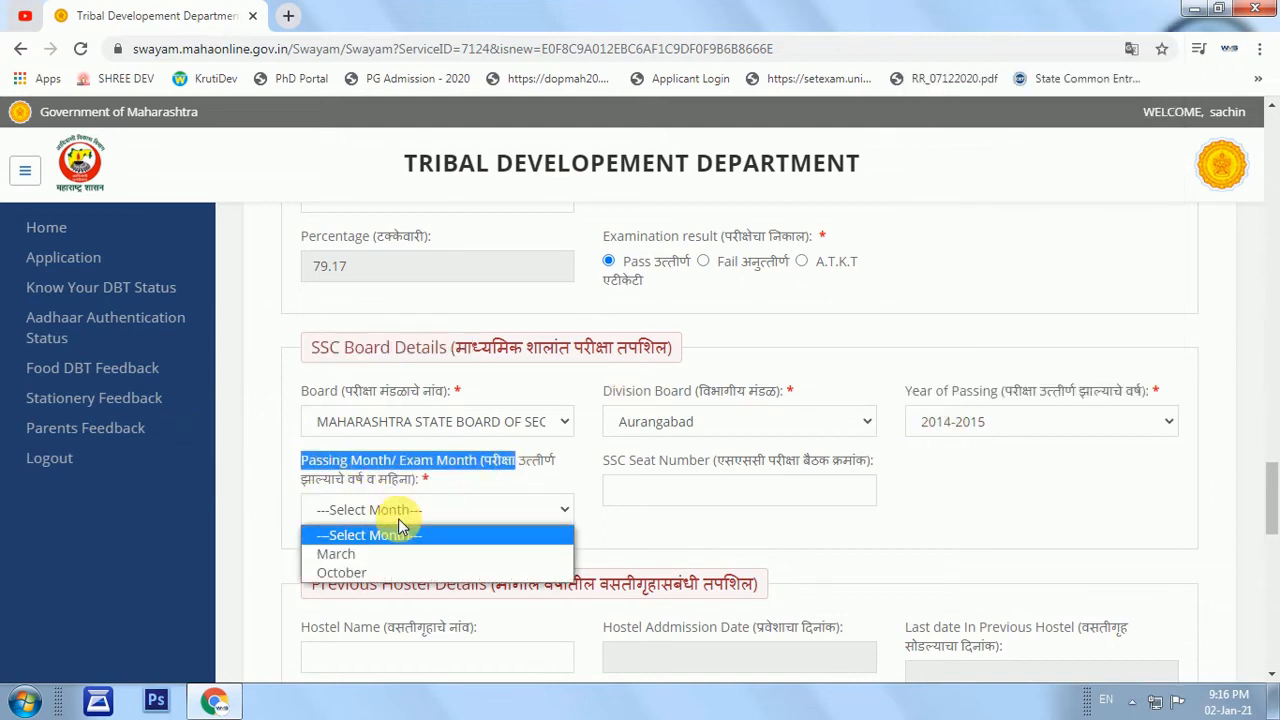
left_click(361, 556)
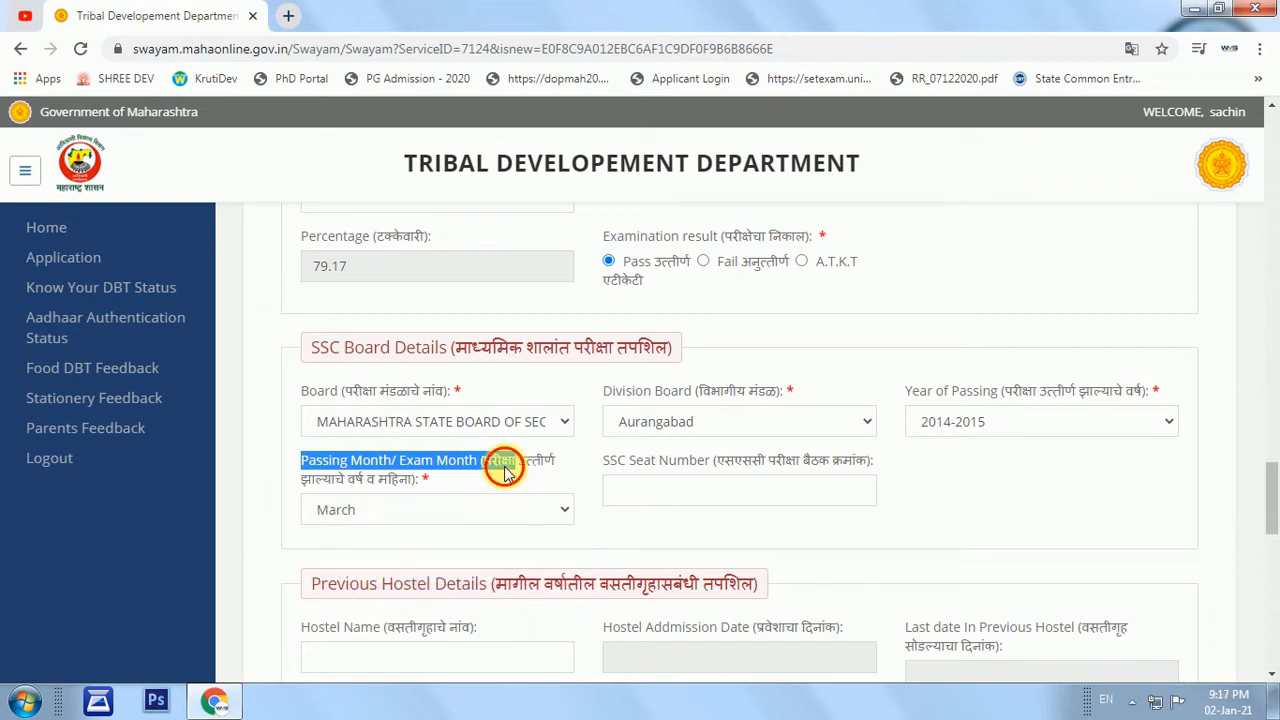
left_click(684, 497)
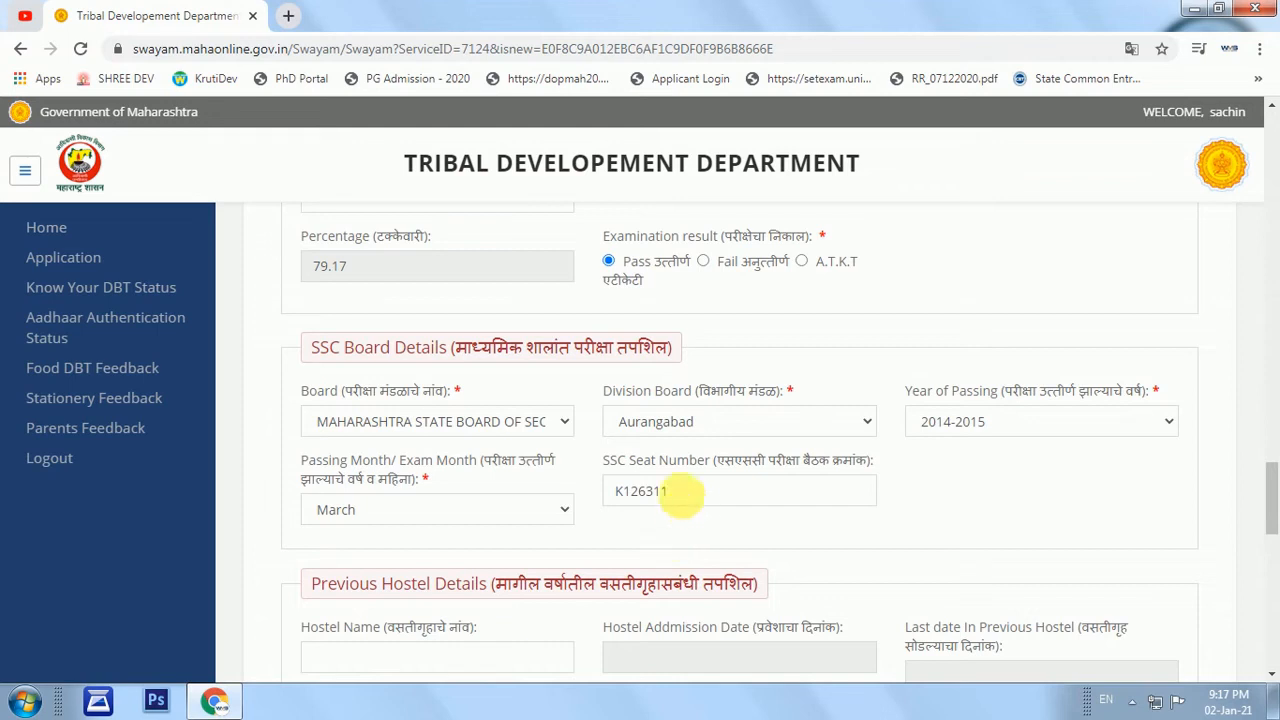
scroll(651, 428, "down", 1)
scroll(651, 428, "down", 1)
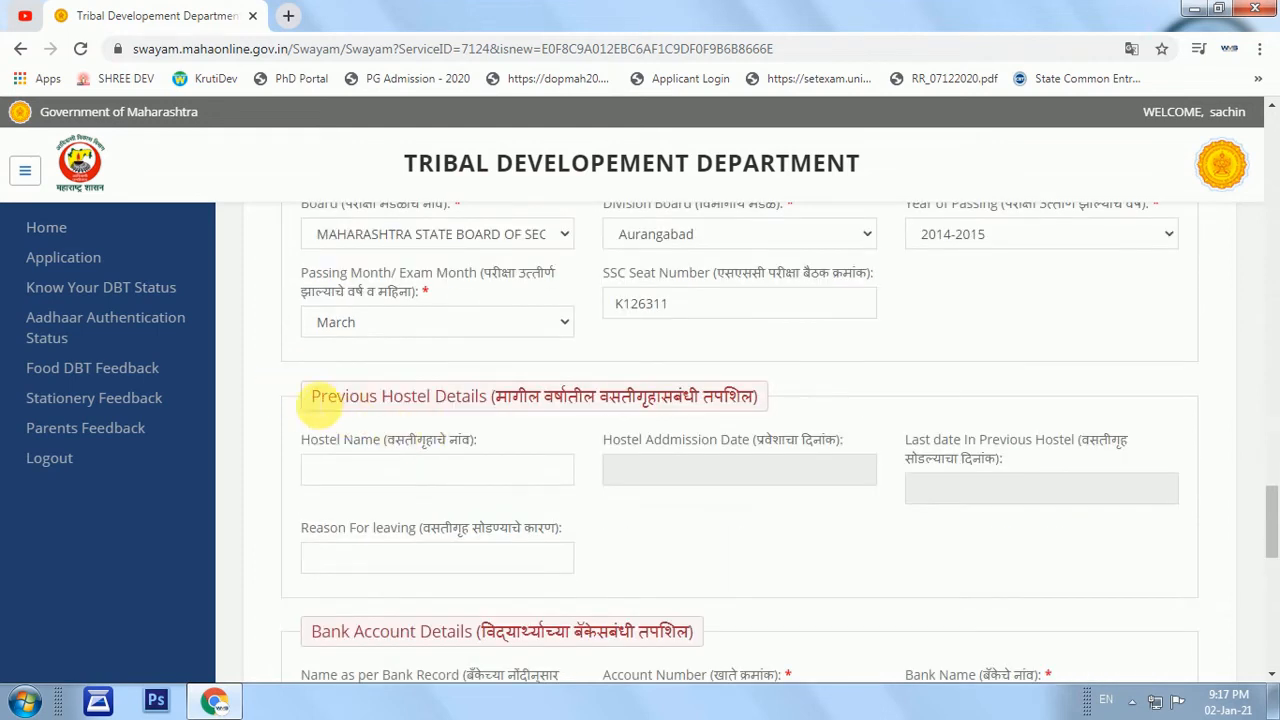
left_click_drag(312, 396, 760, 396)
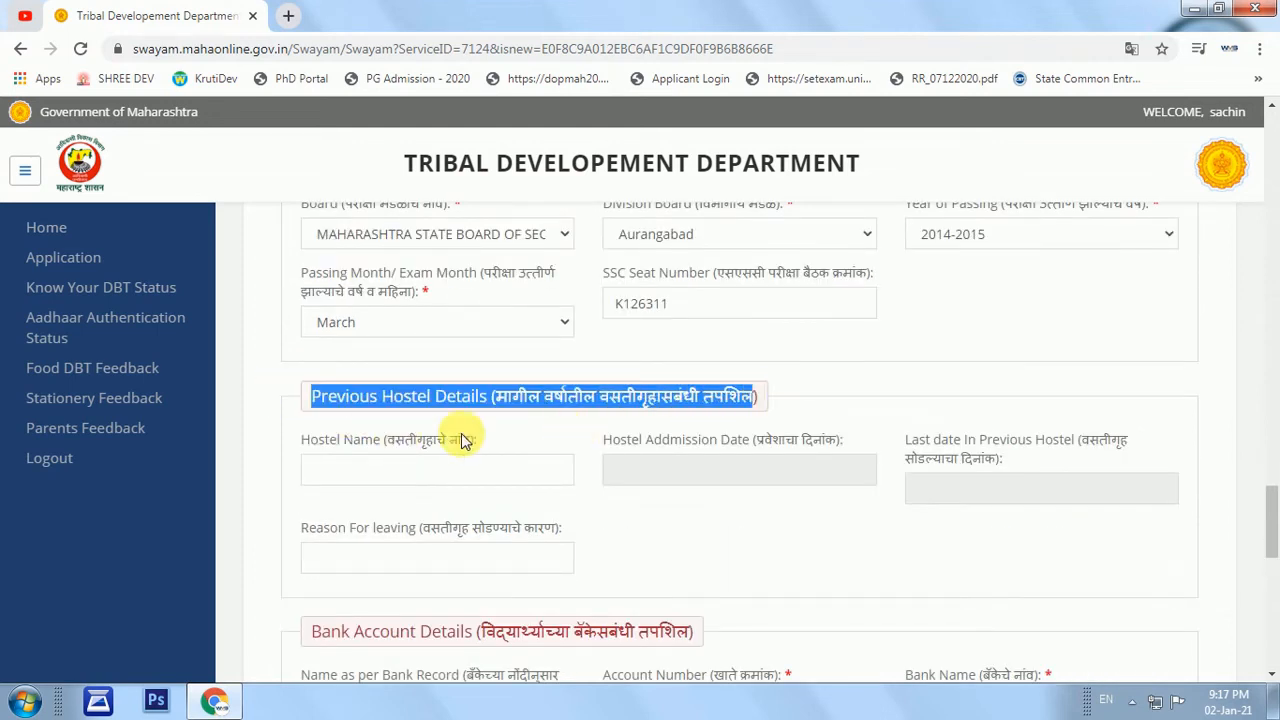
Enter the account holder's name and the bank account number.
left_click_drag(313, 443, 491, 443)
left_click(491, 443)
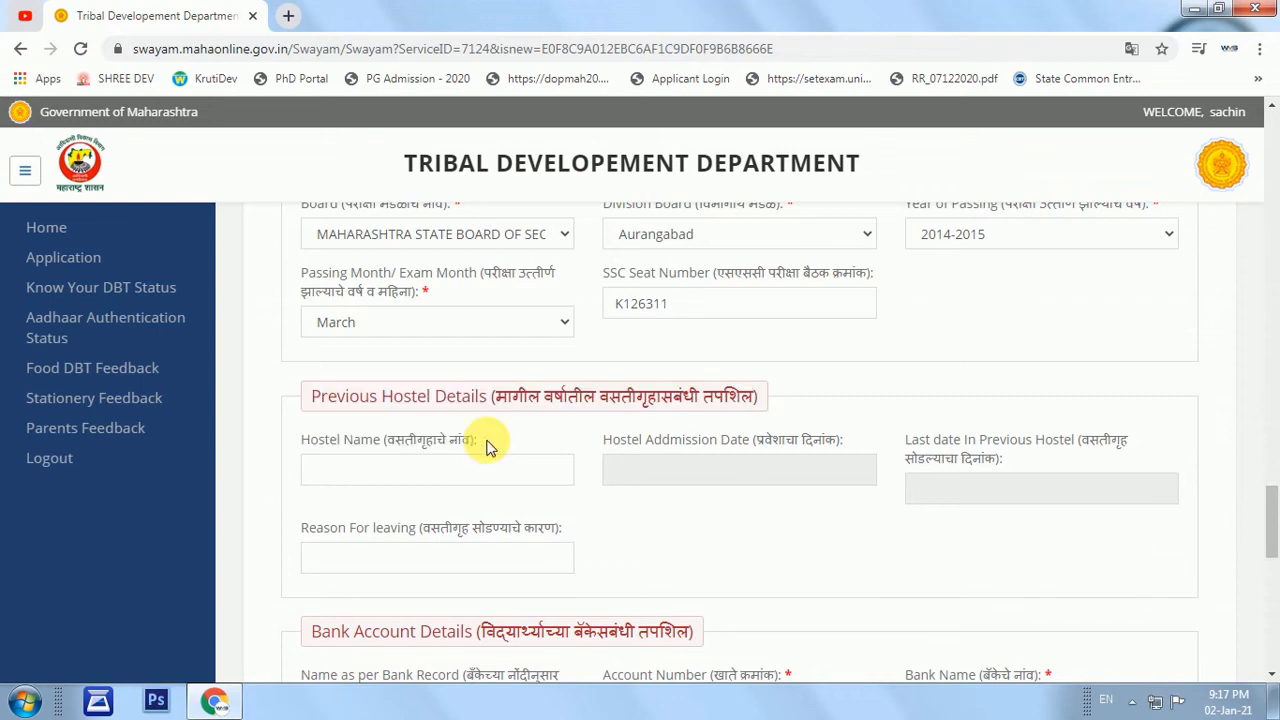
scroll(567, 490, "down", 2)
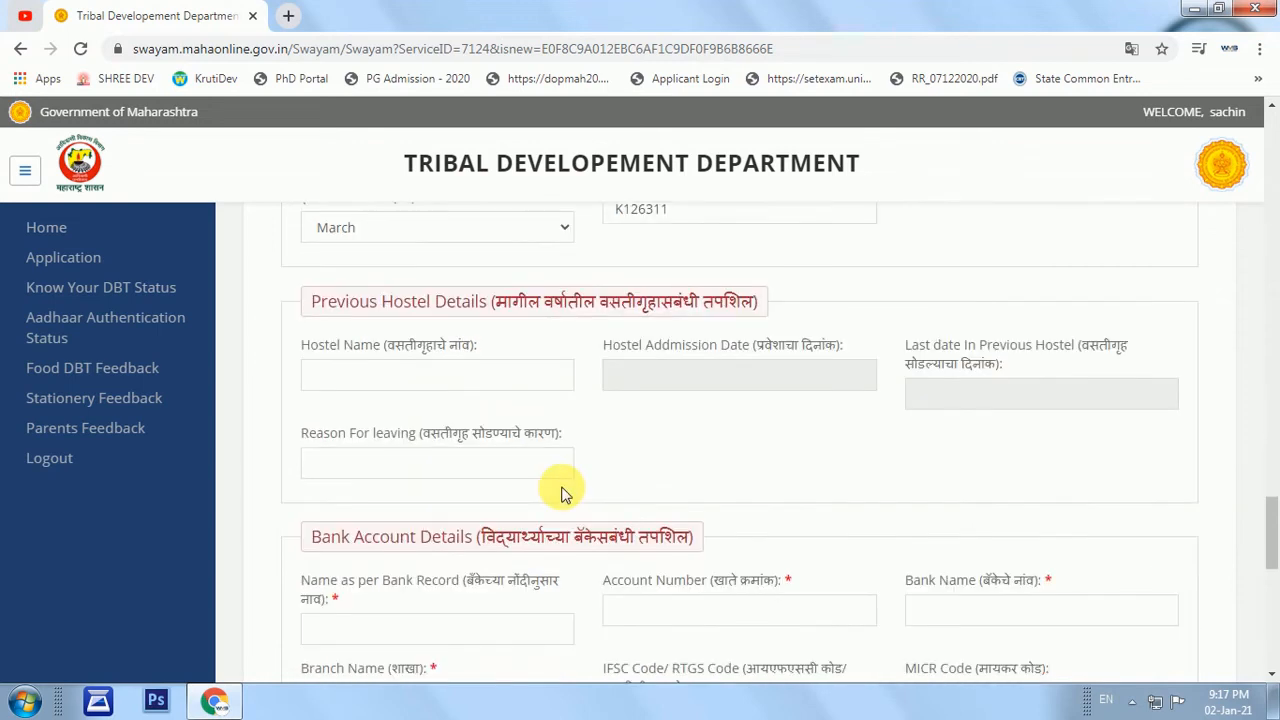
scroll(593, 445, "up", 1)
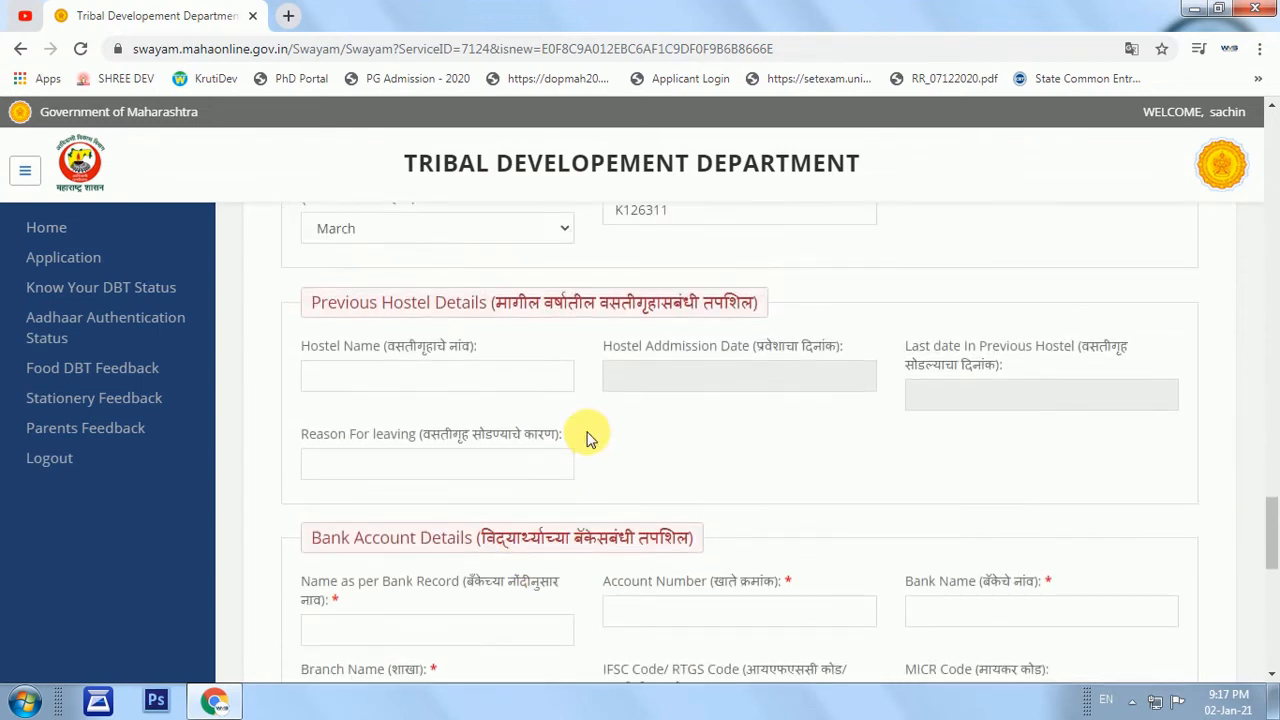
scroll(445, 483, "down", 1)
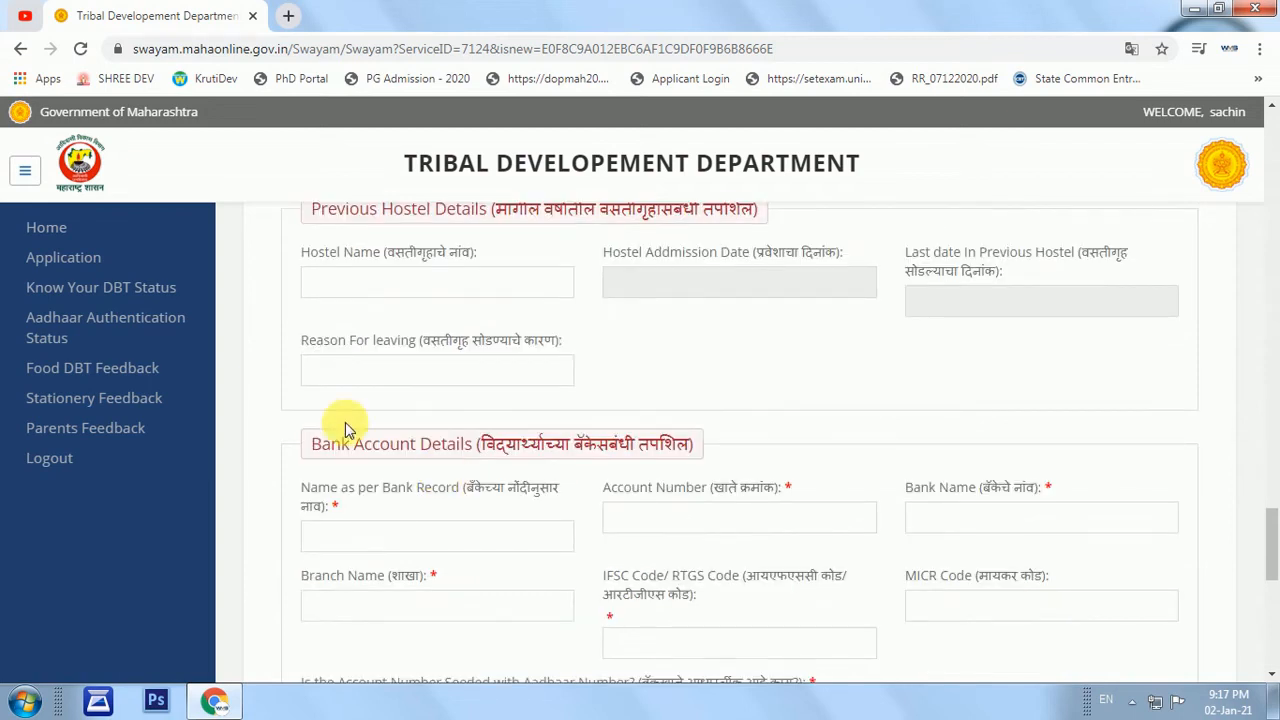
scroll(320, 397, "up", 1)
scroll(329, 394, "down", 1)
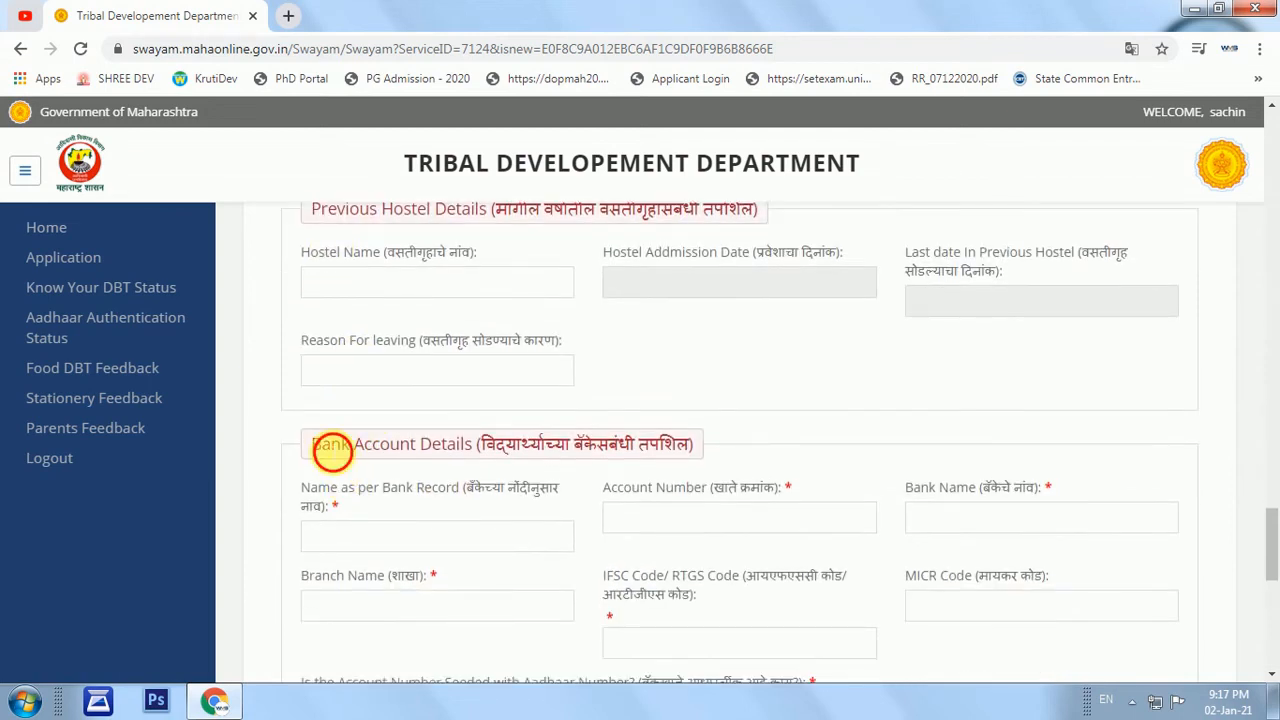
left_click_drag(322, 446, 461, 447)
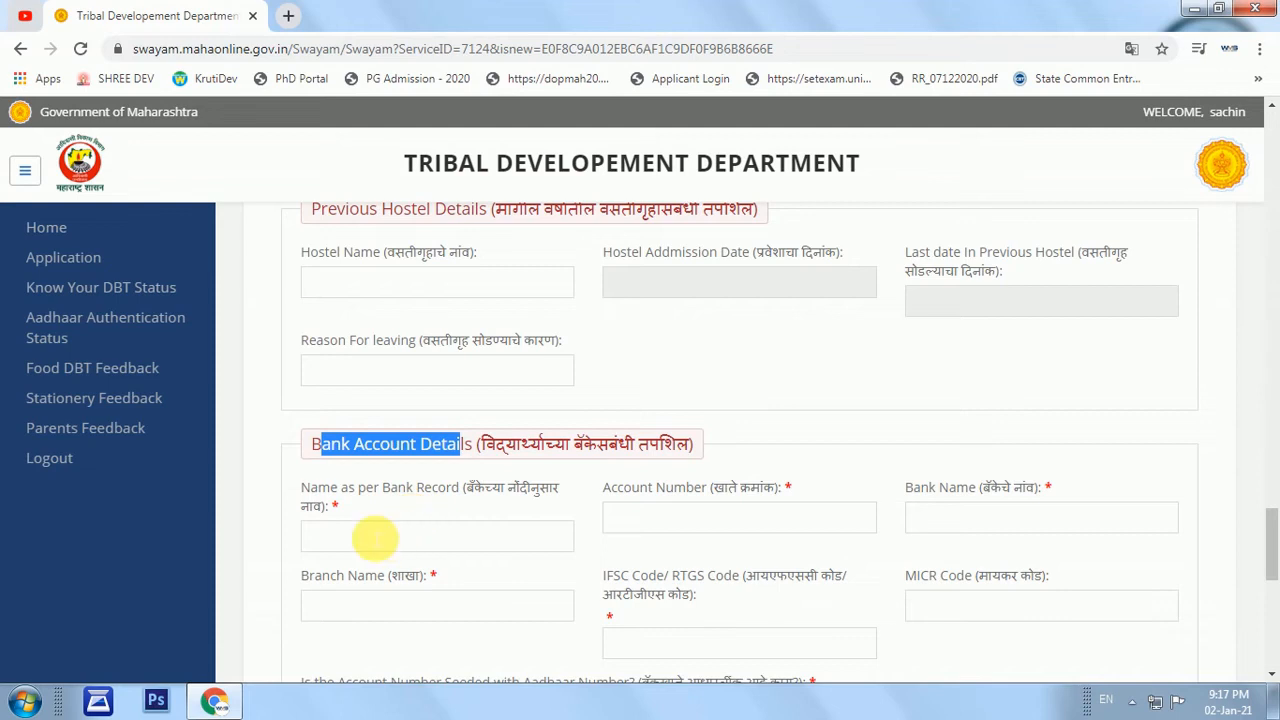
left_click(371, 535)
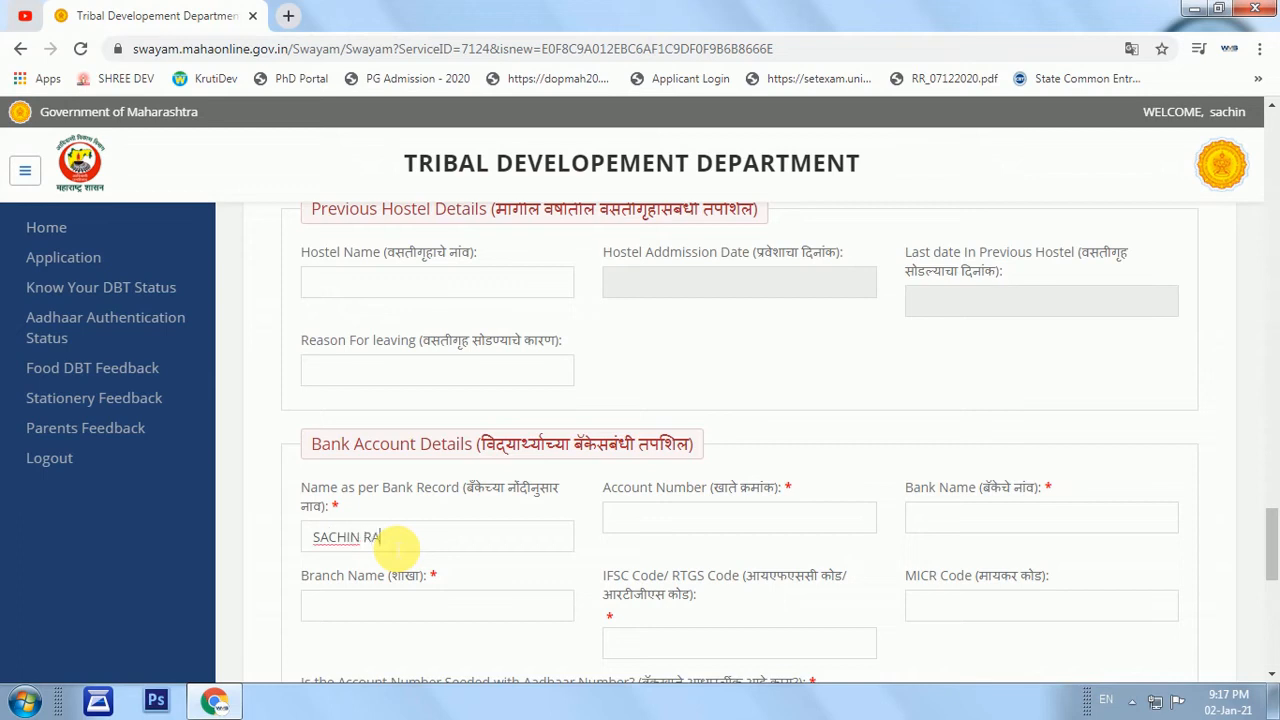
left_click(735, 520)
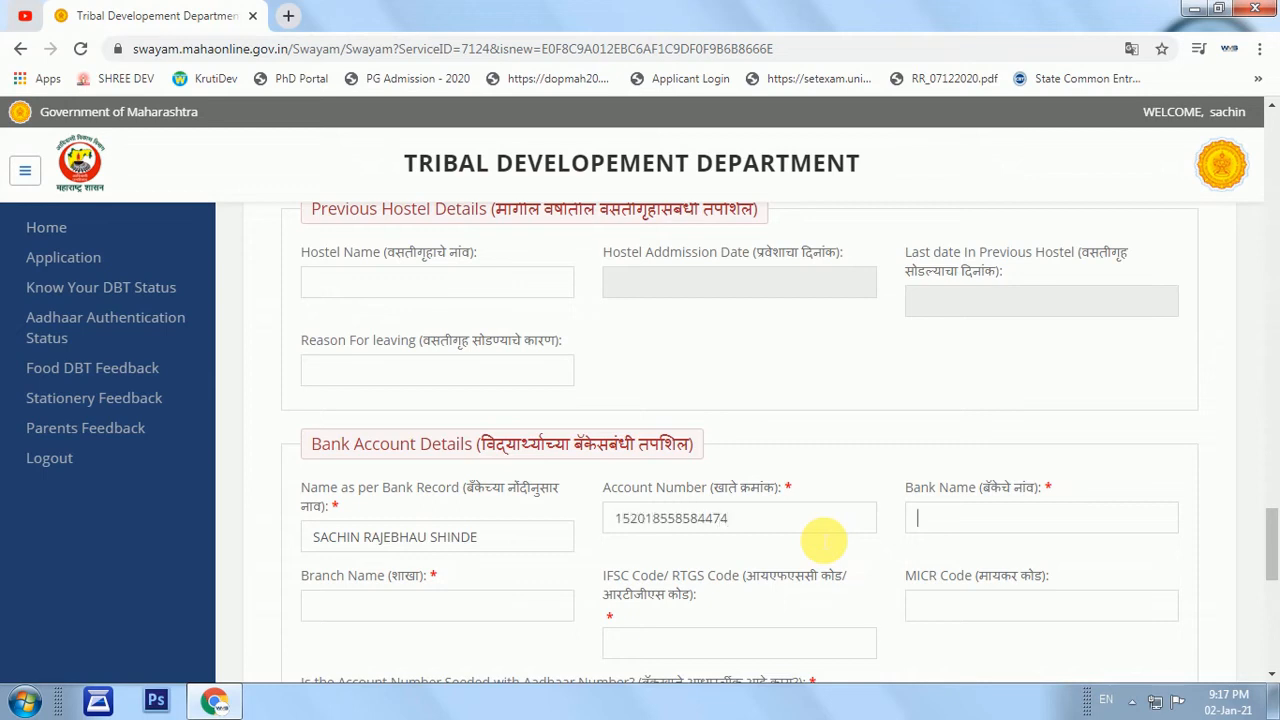
Enter bank name BANK OF MAHARASHTRA, branch UNIVERSITY and the IFSC code.
key("Tab")
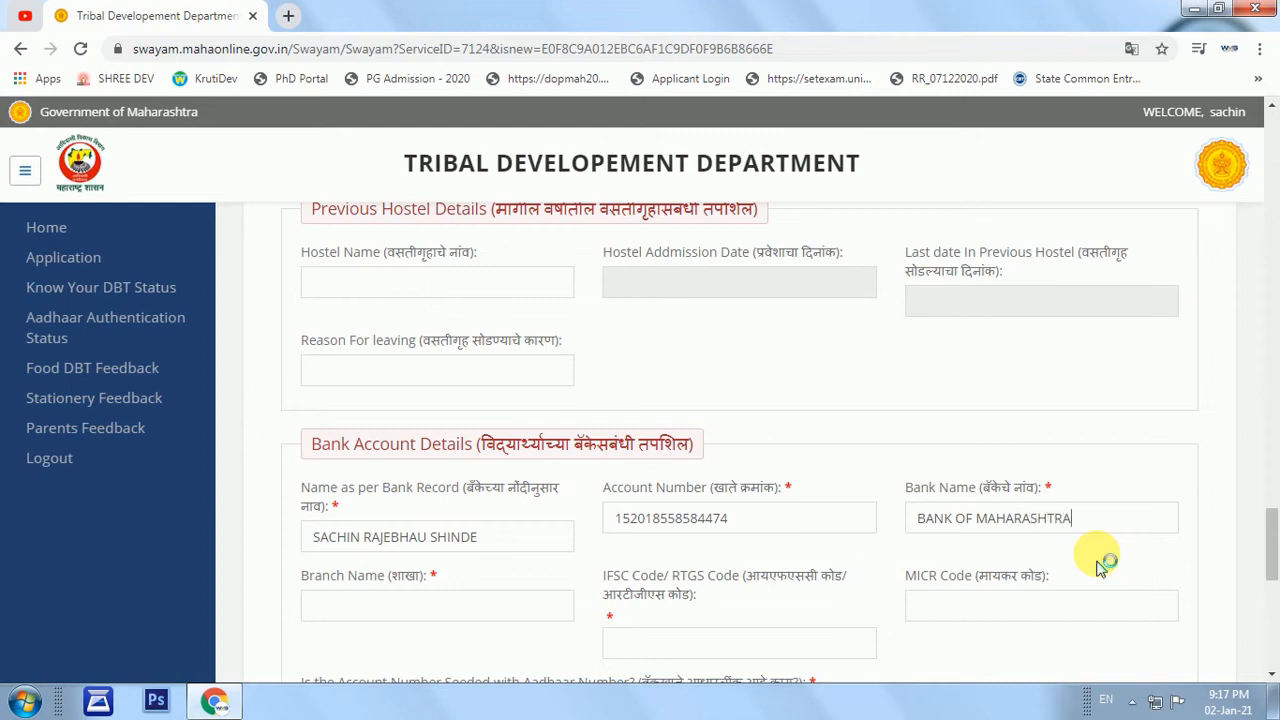
left_click(337, 622)
left_click_drag(323, 577, 300, 577)
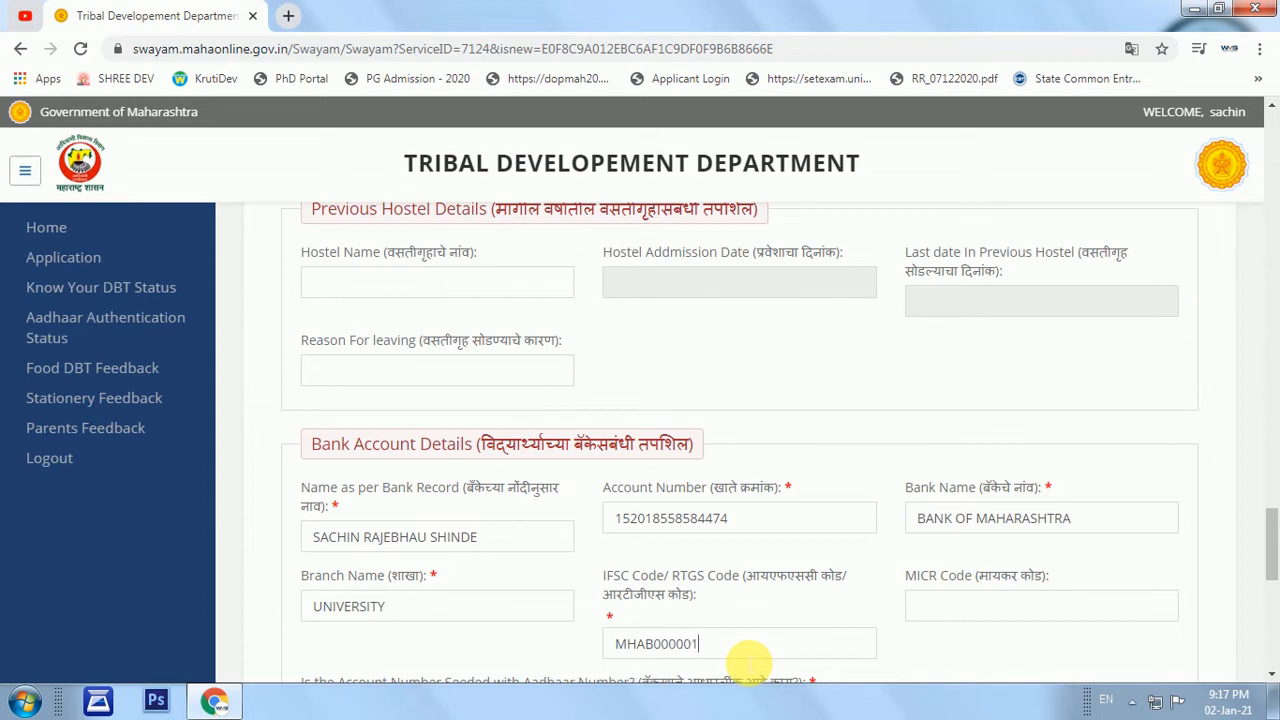
key("Tab")
Correct the extra zero in the IFSC code.
scroll(760, 655, "down", 2)
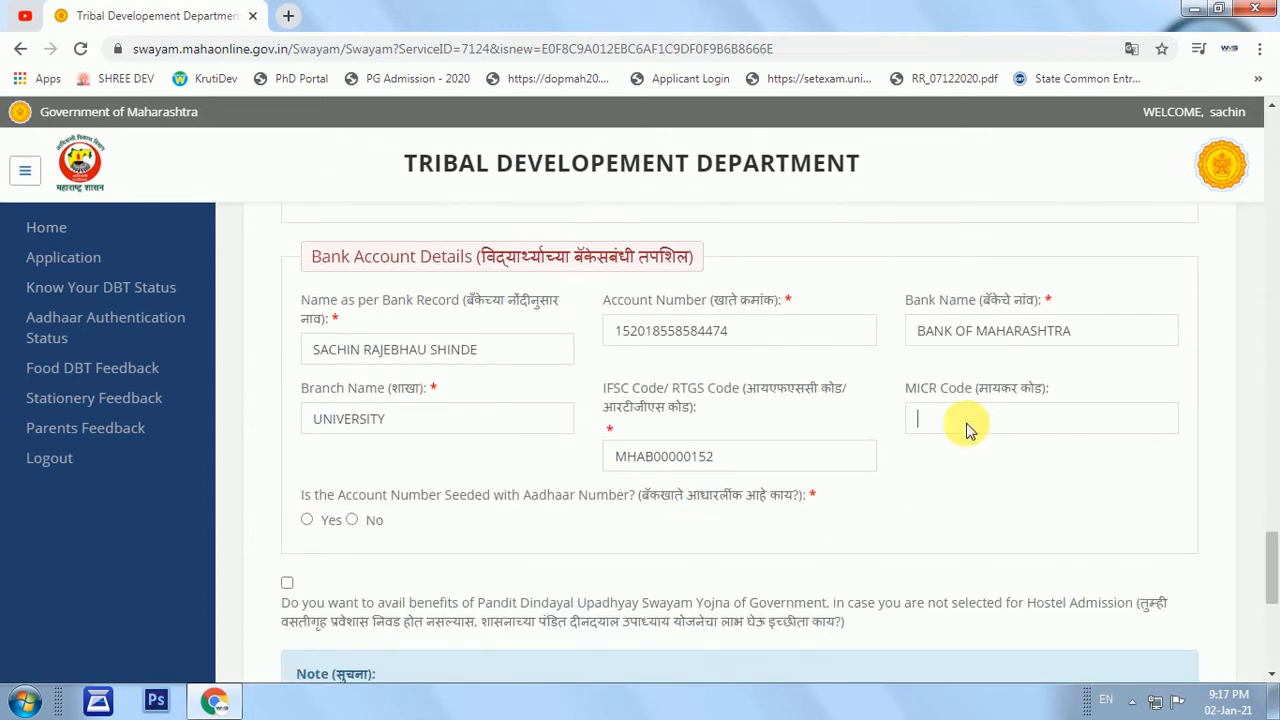
left_click_drag(914, 388, 1087, 397)
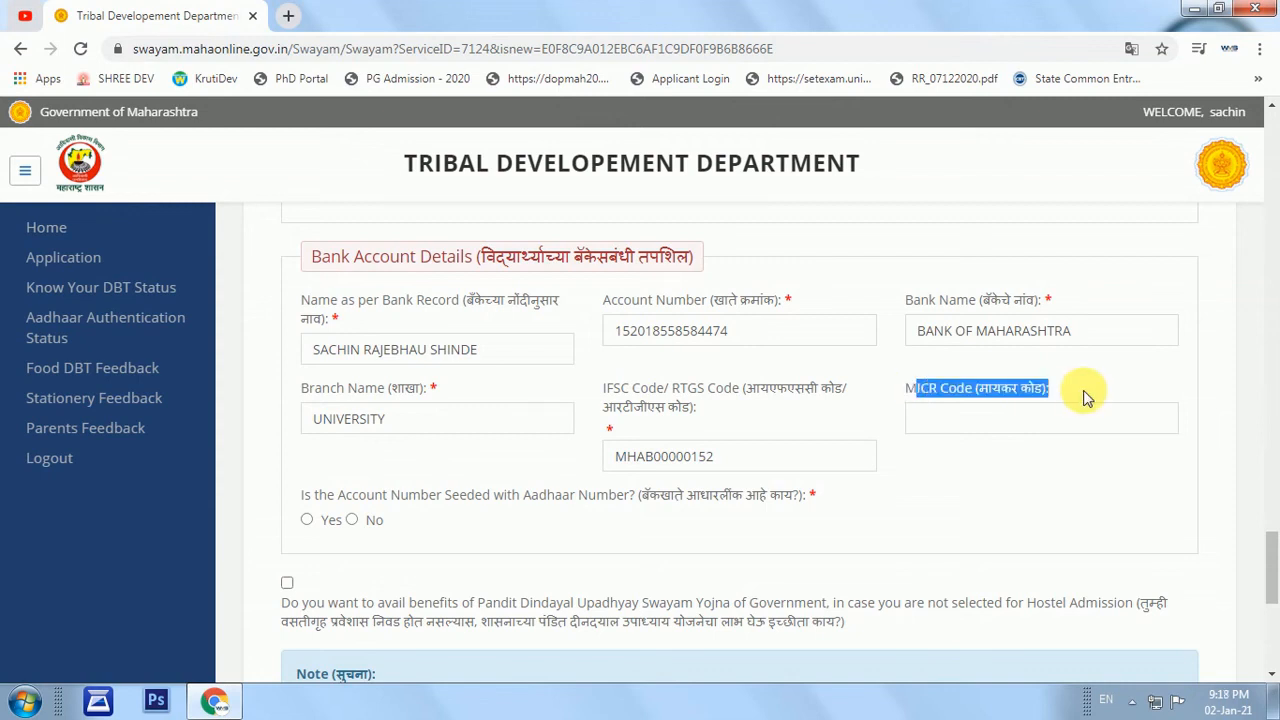
left_click(971, 391)
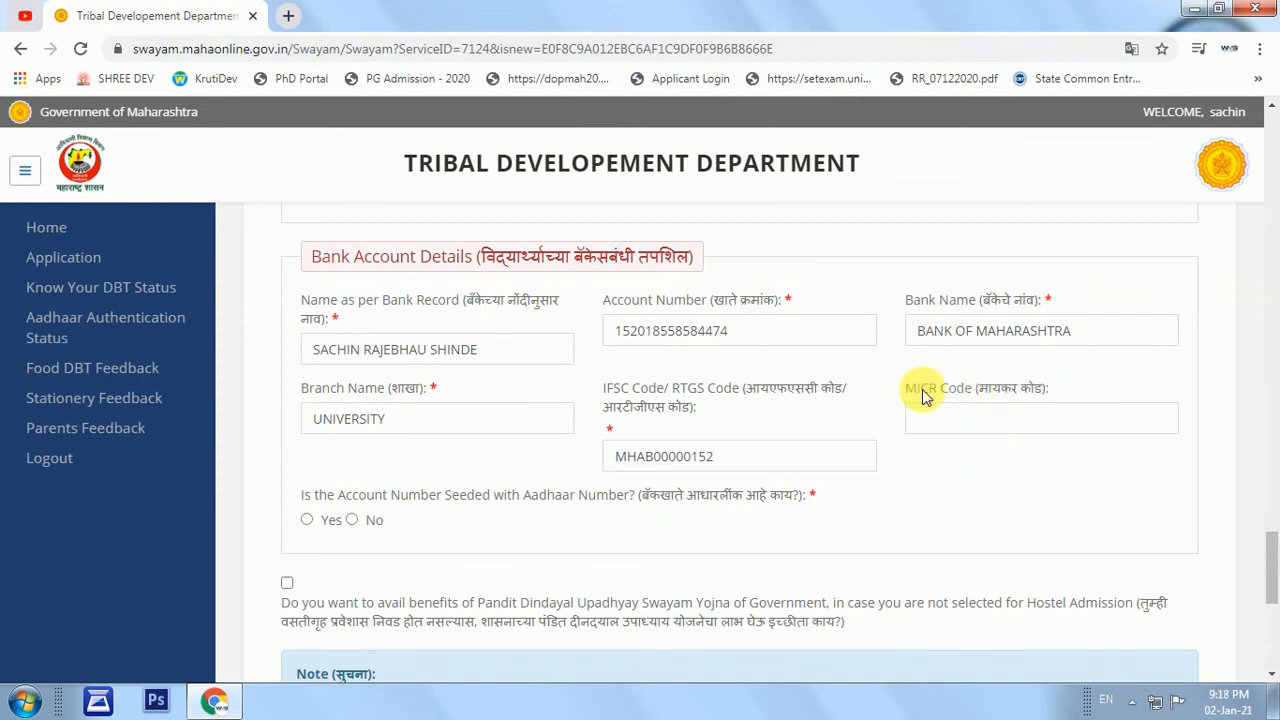
triple_click(1045, 392)
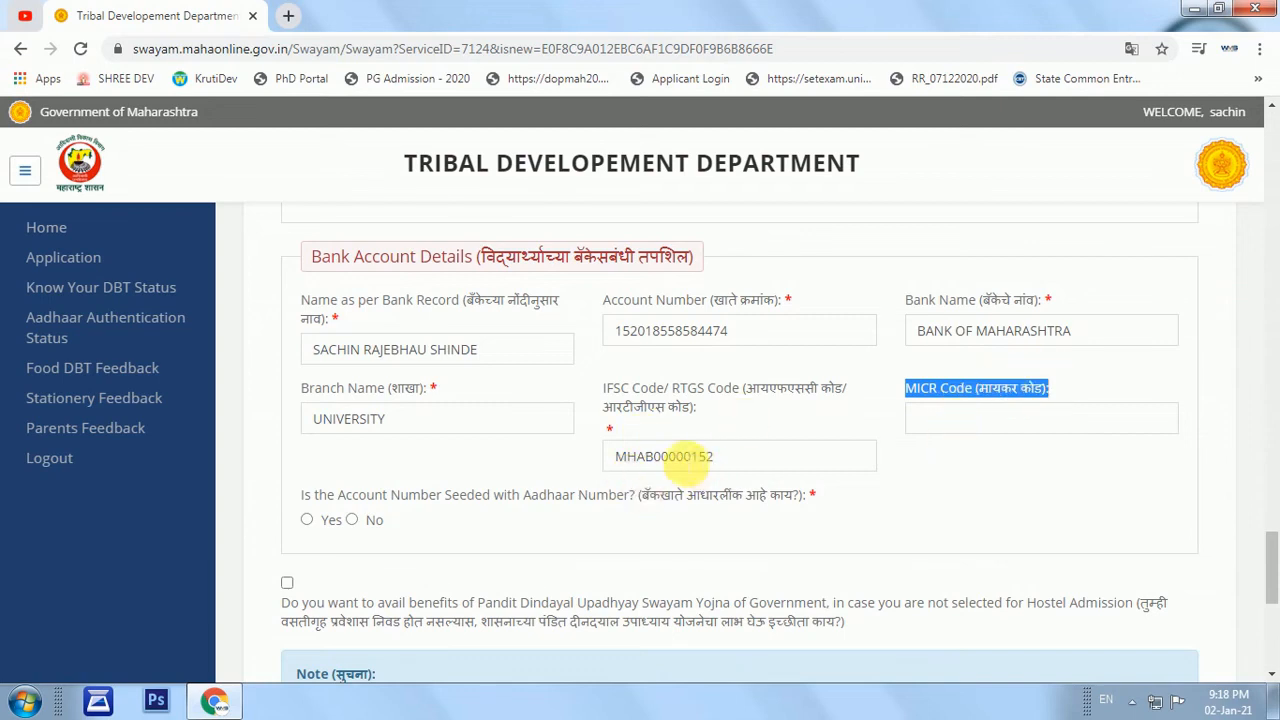
left_click(672, 458)
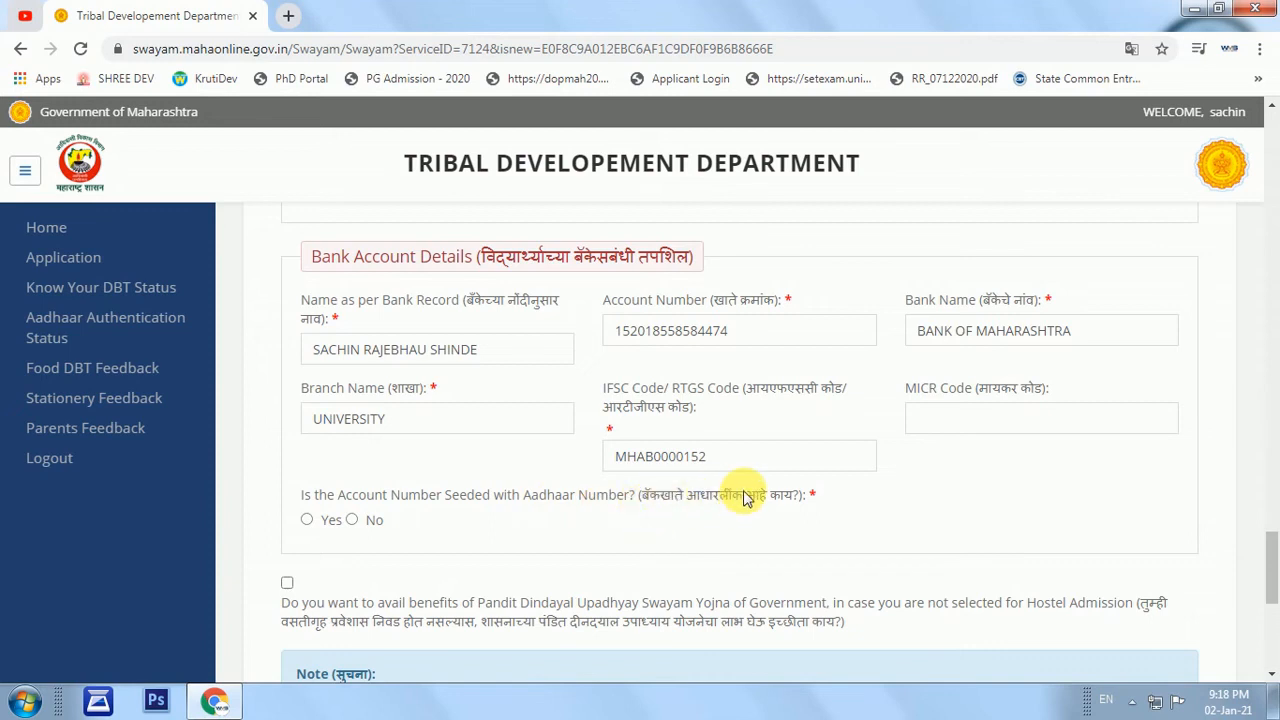
Answer Yes to Aadhaar seeding, tick I Agree, and save the application.
left_click(307, 521)
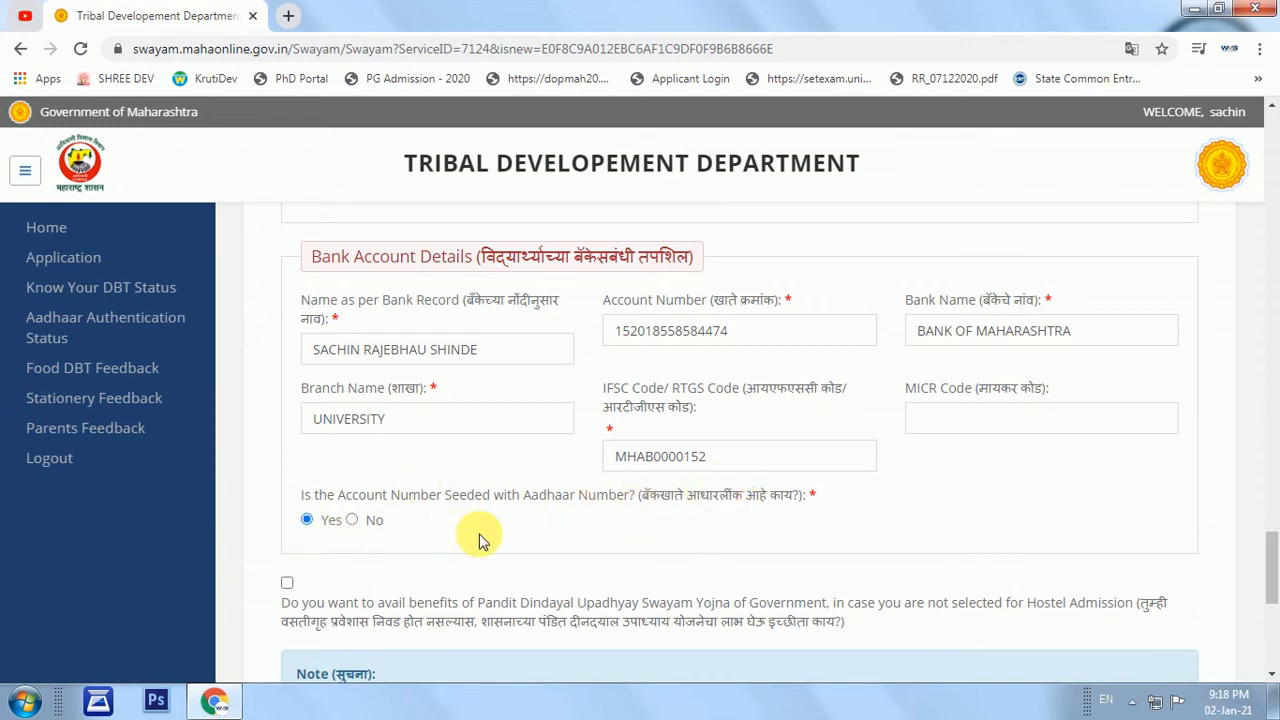
scroll(474, 537, "down", 1)
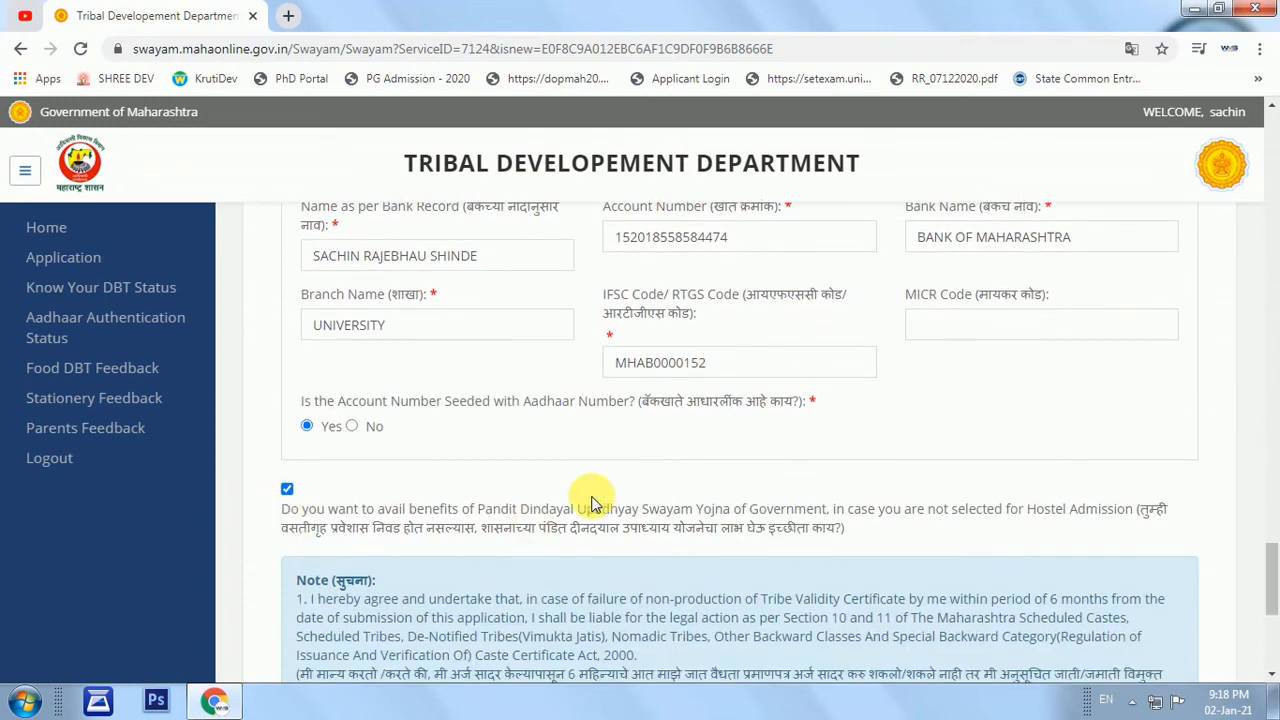
scroll(543, 514, "down", 4)
left_click(302, 434)
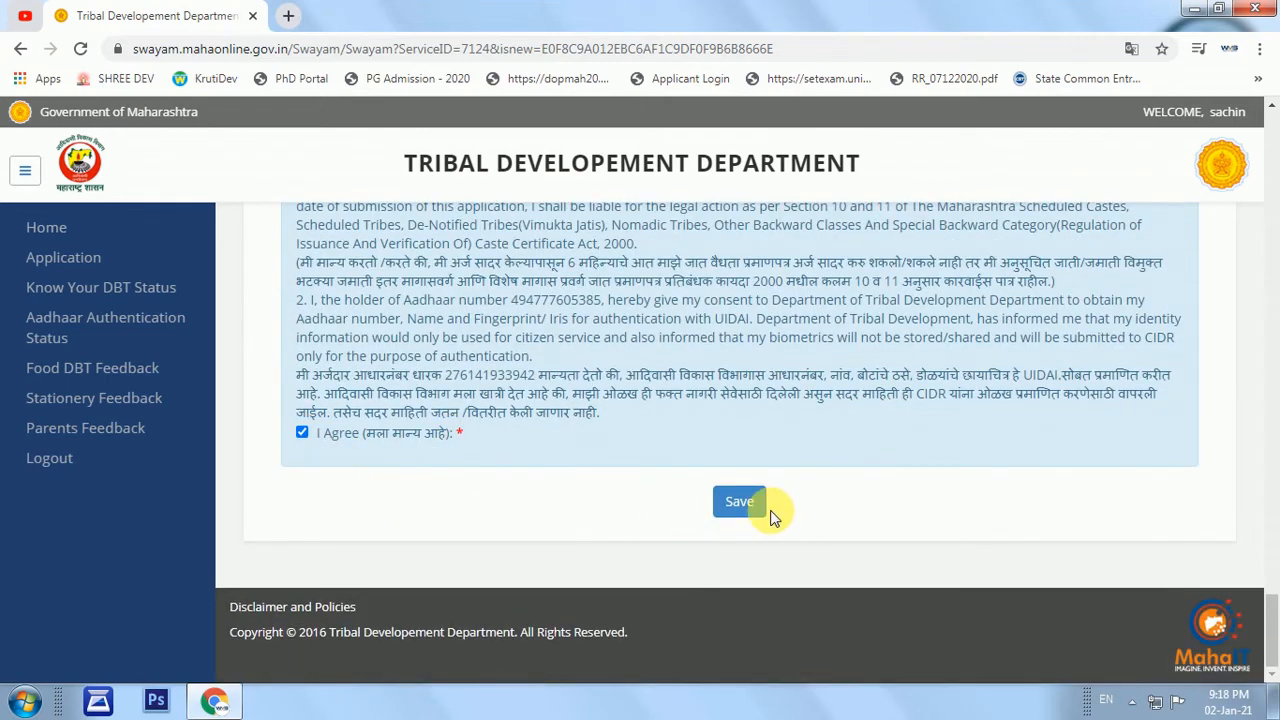
left_click(728, 506)
Submit the application, copy the issued Application ID, and close the confirmation.
left_click(715, 502)
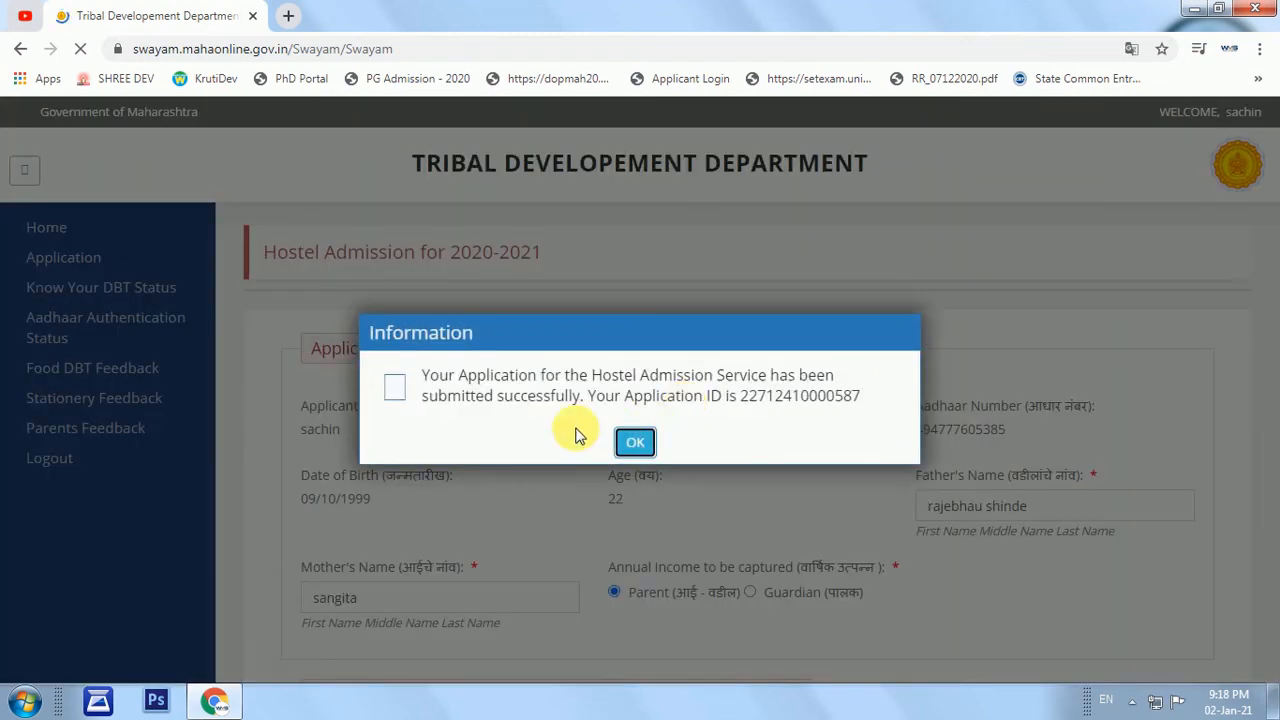
double_click(800, 396)
right_click(866, 397)
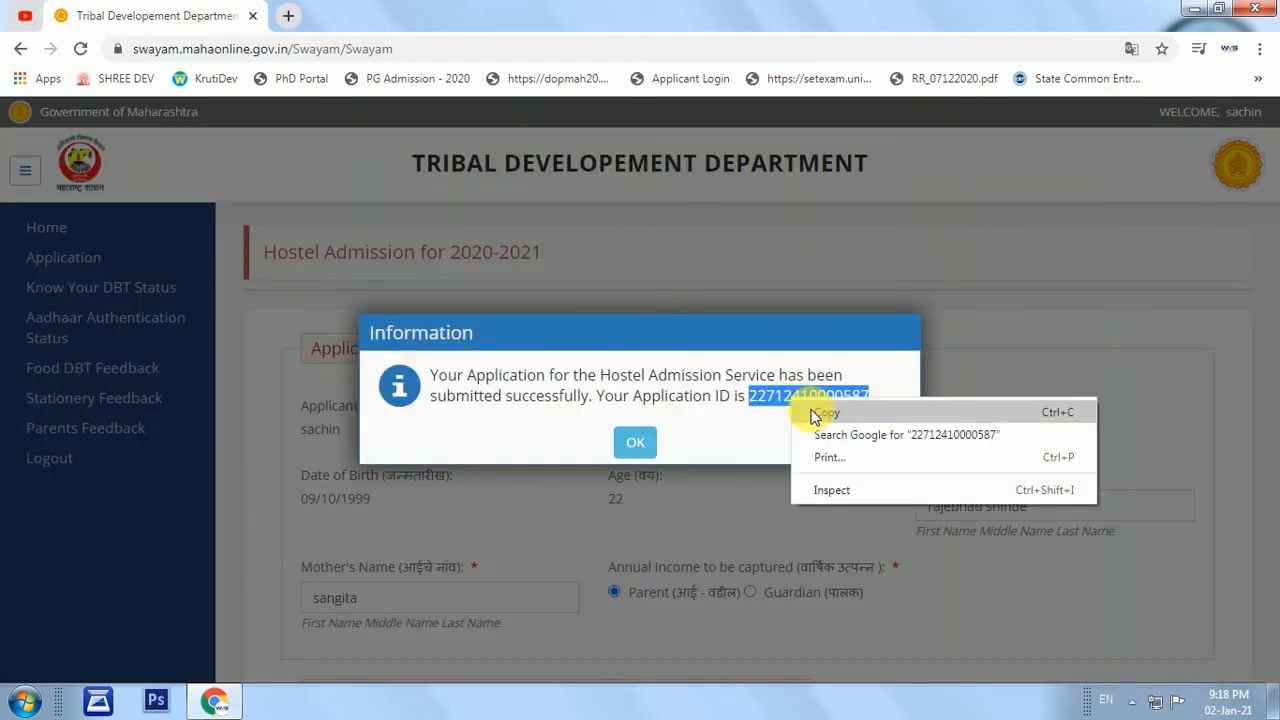
left_click(890, 413)
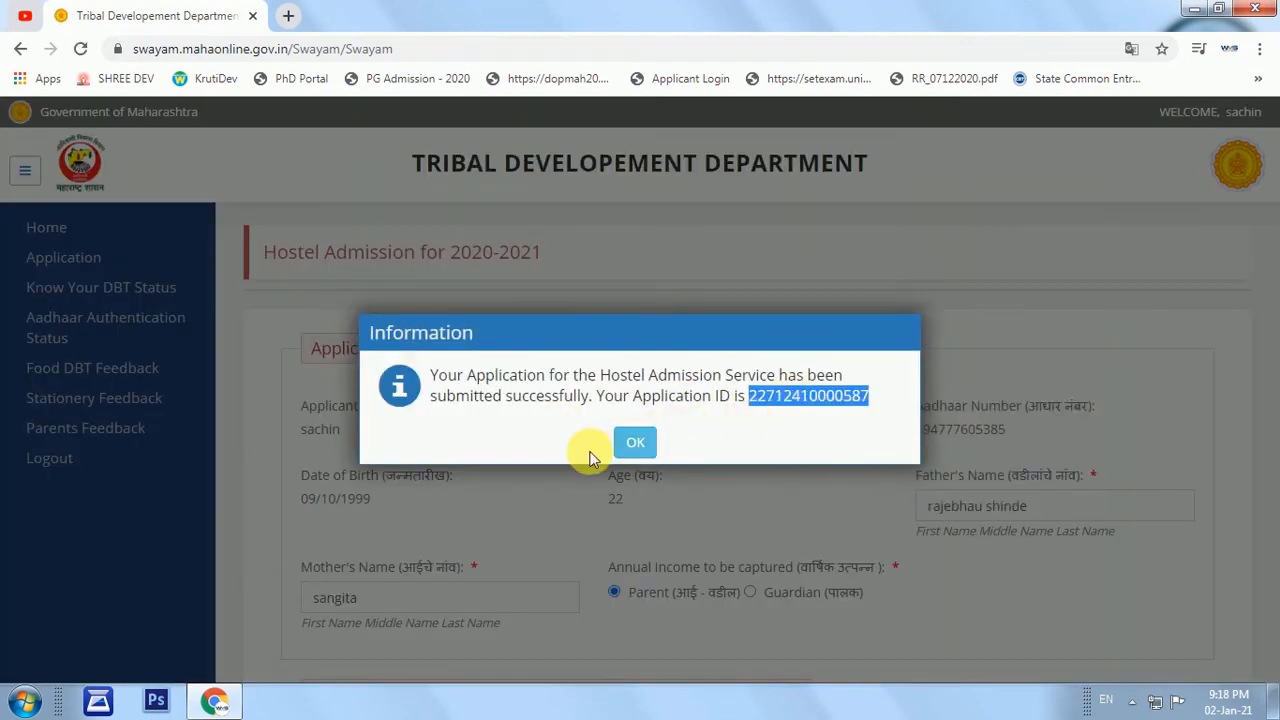
left_click(632, 442)
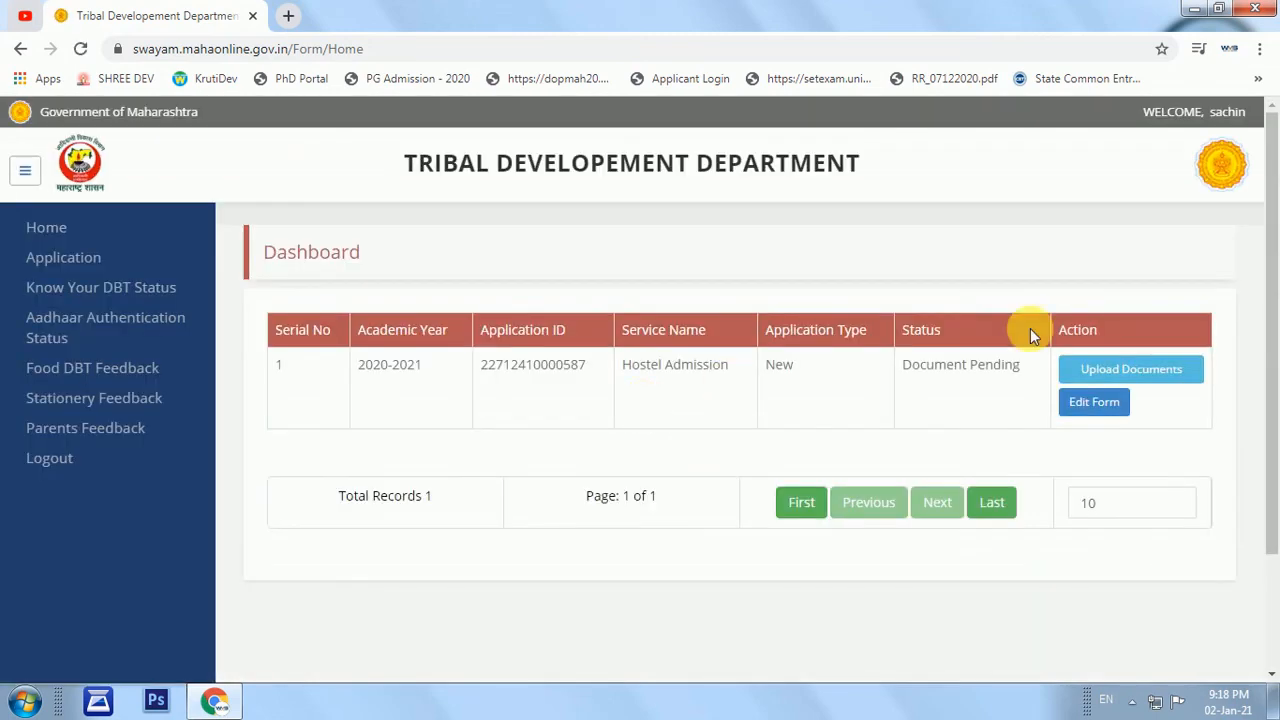
Open the Upload Documents page for the hostel application.
left_click(1143, 372)
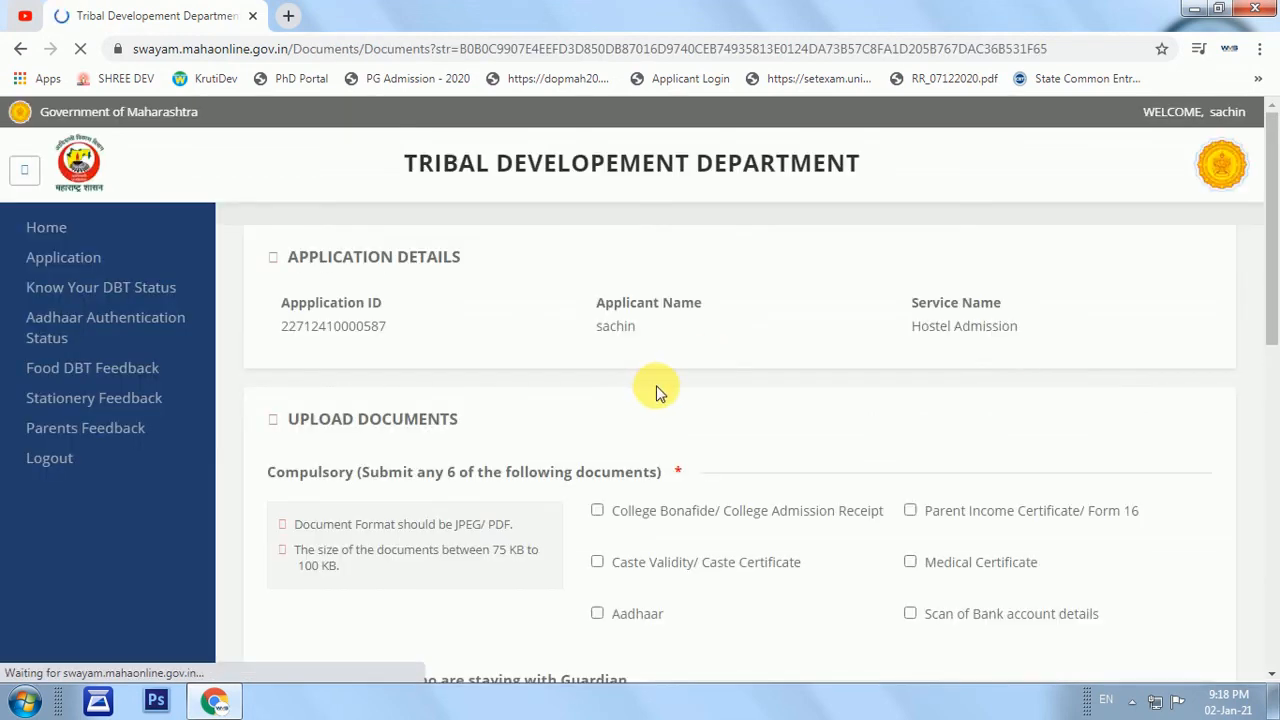
scroll(587, 456, "down", 1)
left_click_drag(300, 325, 462, 326)
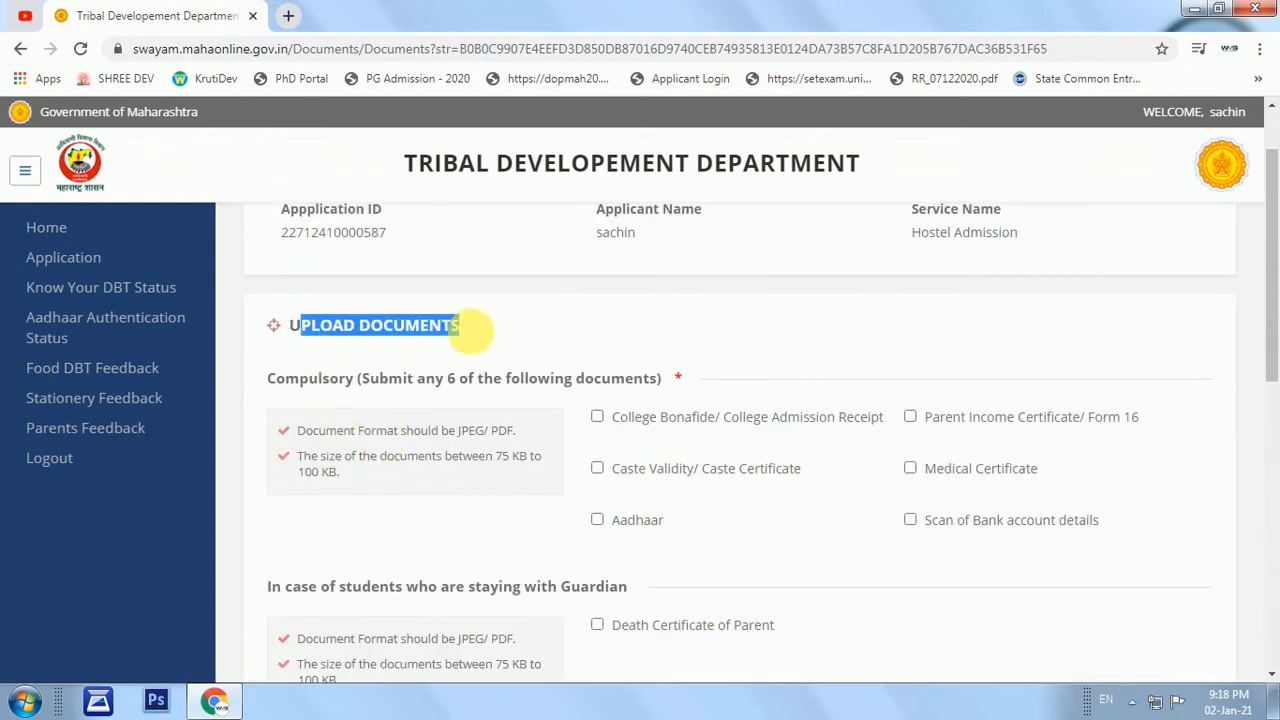
left_click(466, 378)
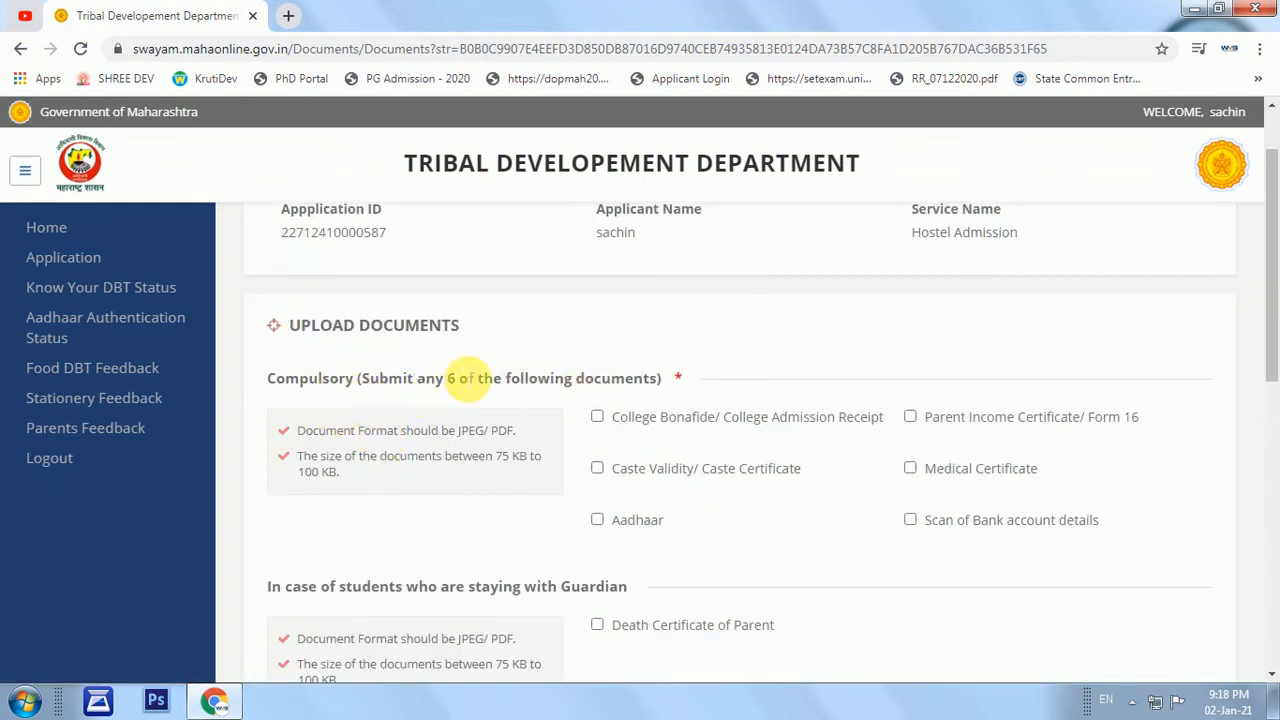
left_click_drag(466, 378, 505, 376)
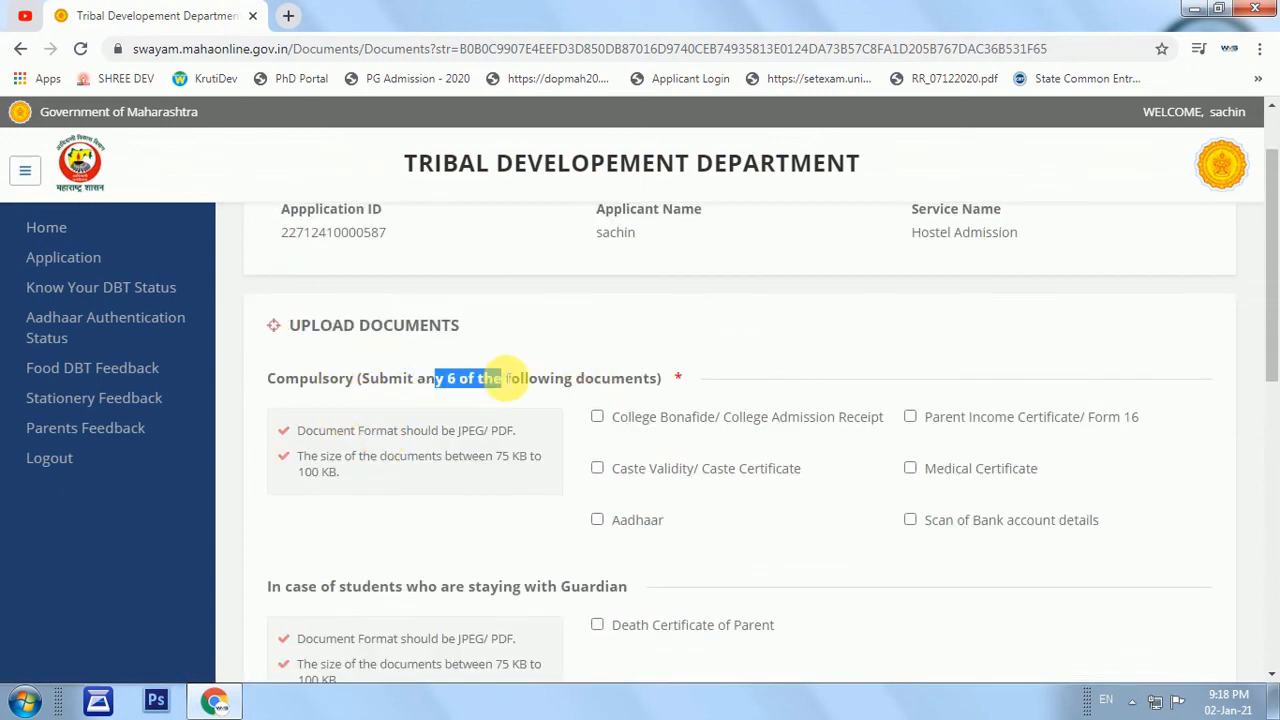
Tick Aadhaar, Caste Validity, College Bonafide, Parent Income, Medical Certificate and Bank account scan.
left_click(597, 520)
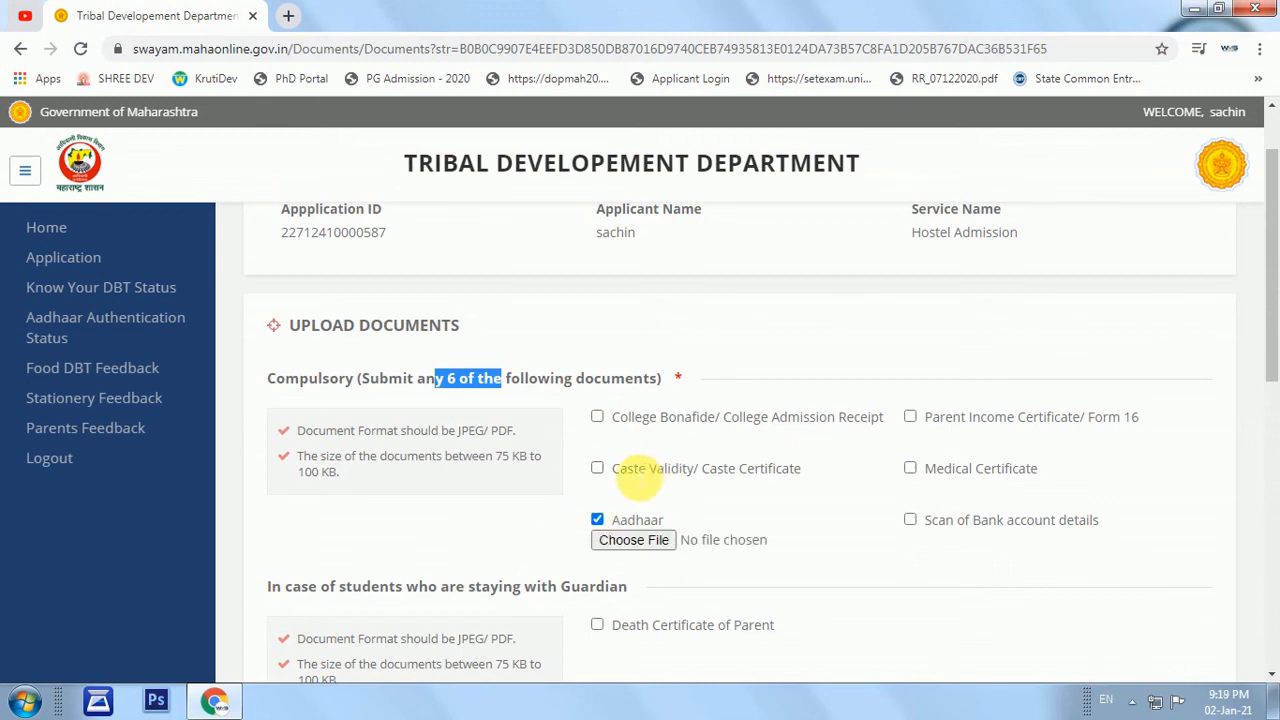
left_click(597, 468)
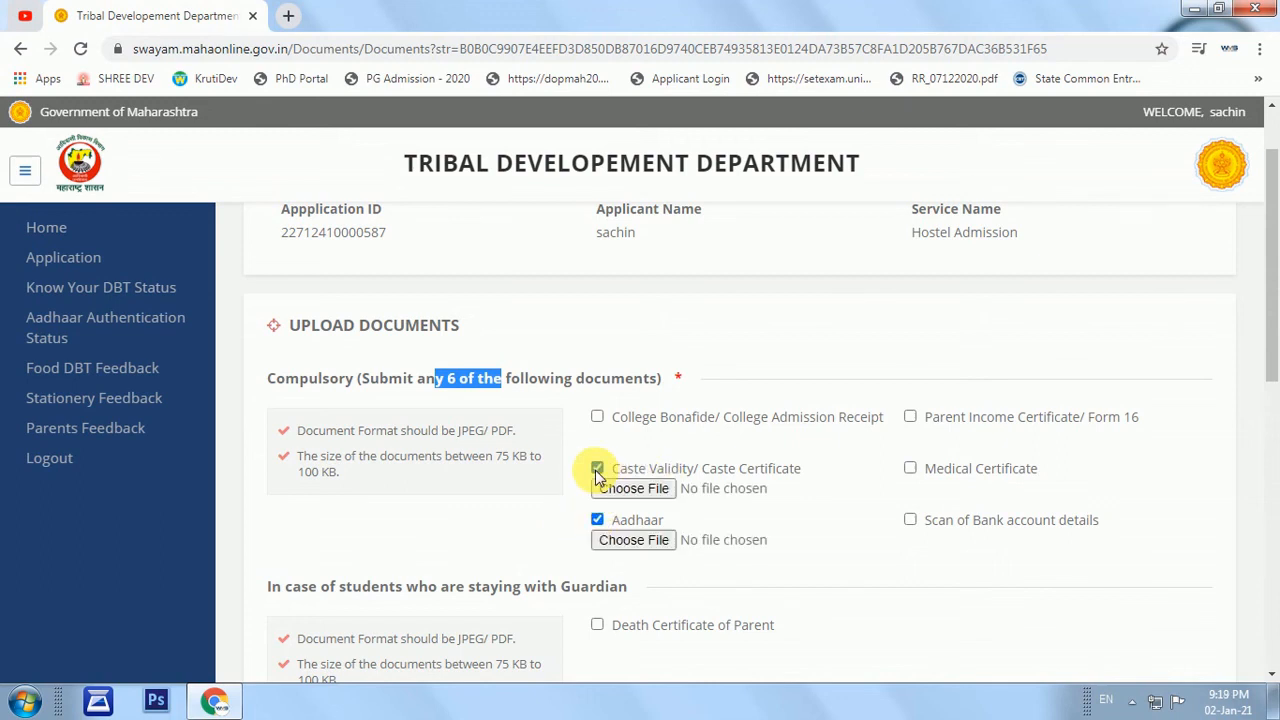
left_click(597, 417)
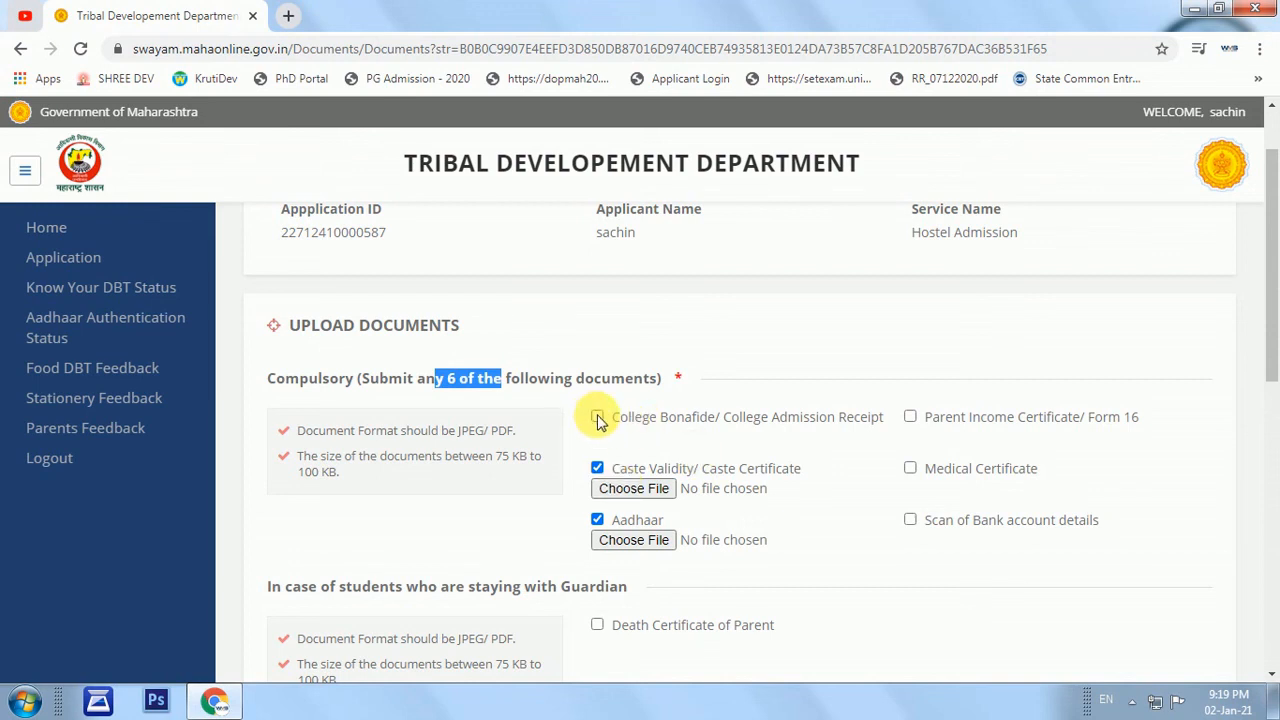
left_click(910, 417)
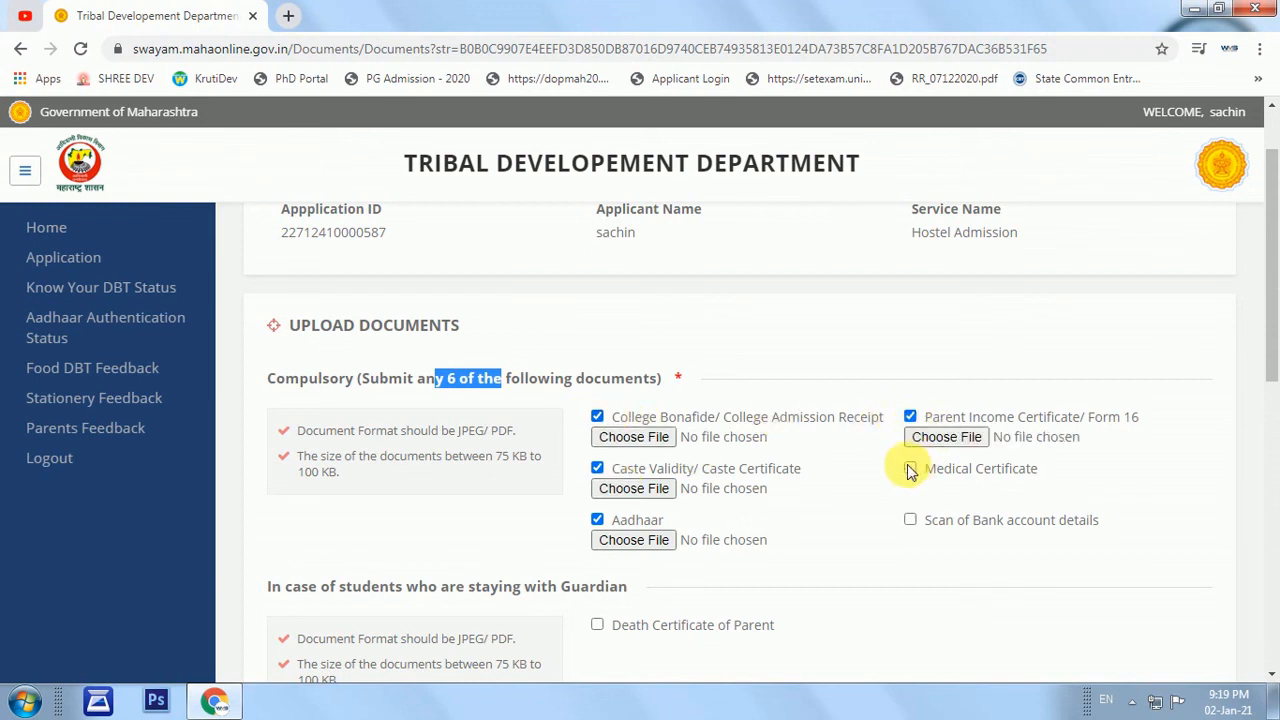
left_click(910, 470)
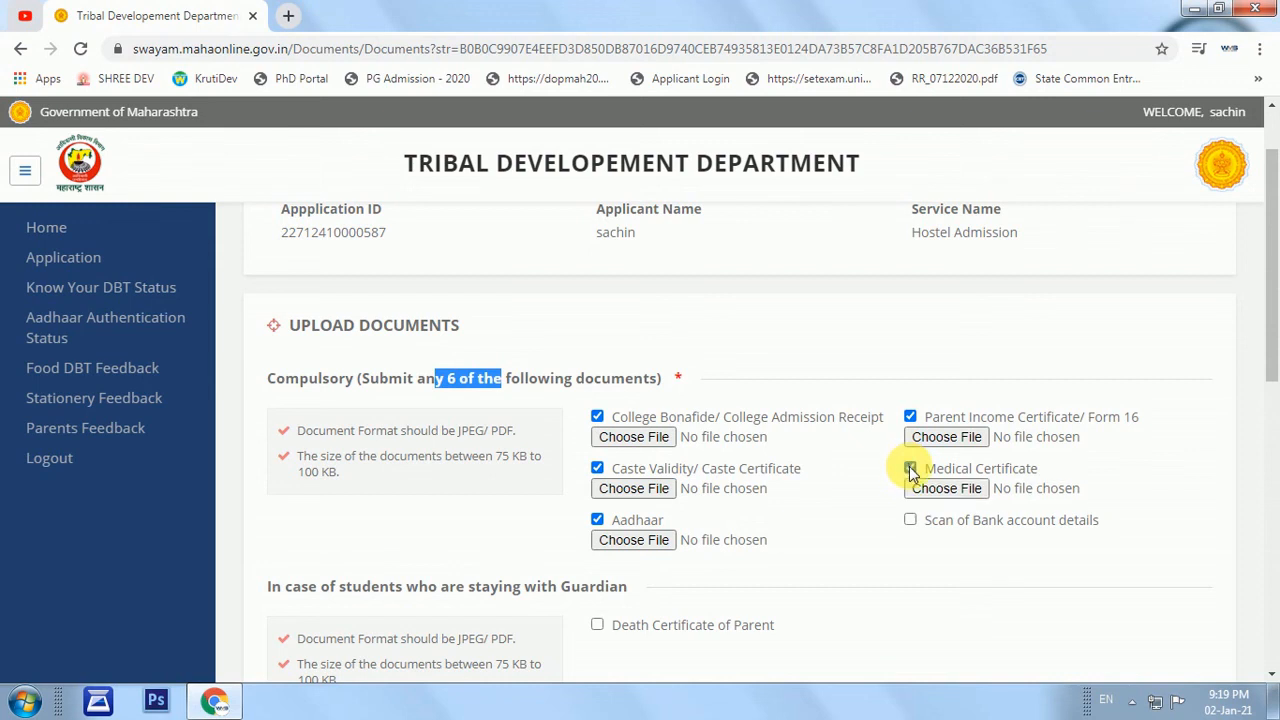
left_click(910, 522)
Tick Marksheet of last examination Passed, leaving Death Certificate of Parent unticked.
scroll(886, 480, "down", 2)
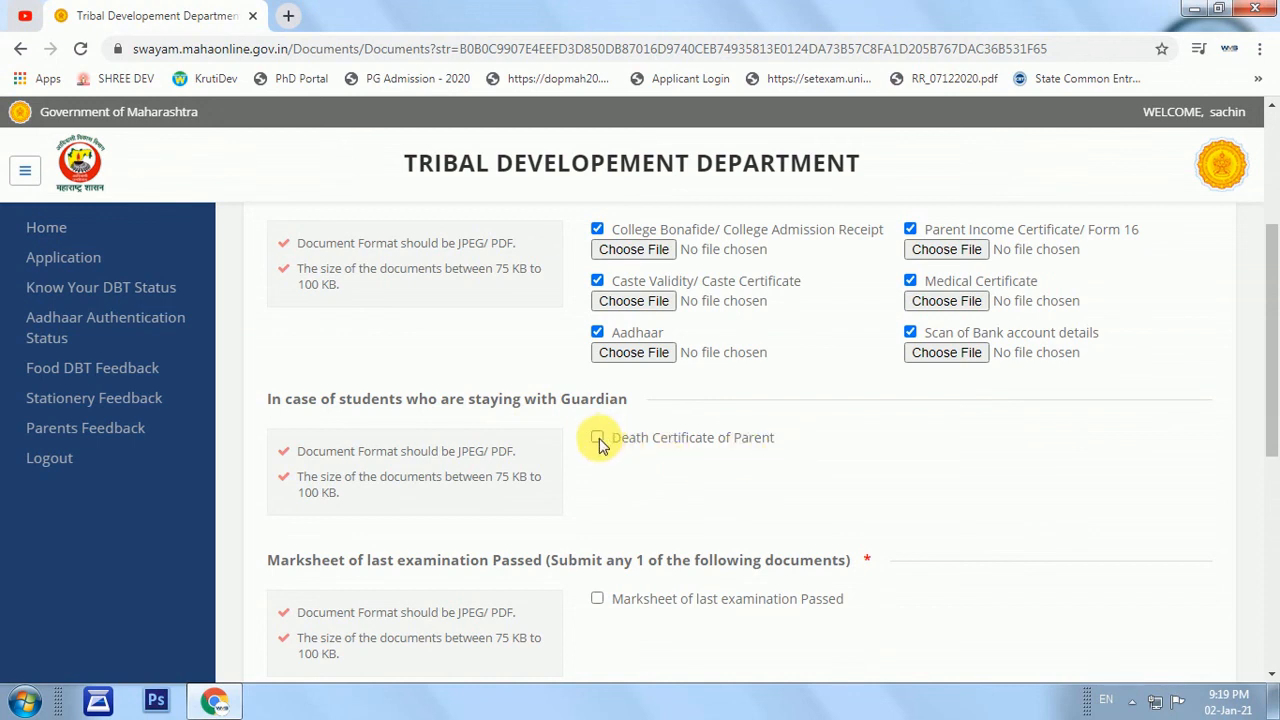
left_click(597, 440)
left_click(597, 440)
scroll(580, 430, "down", 1)
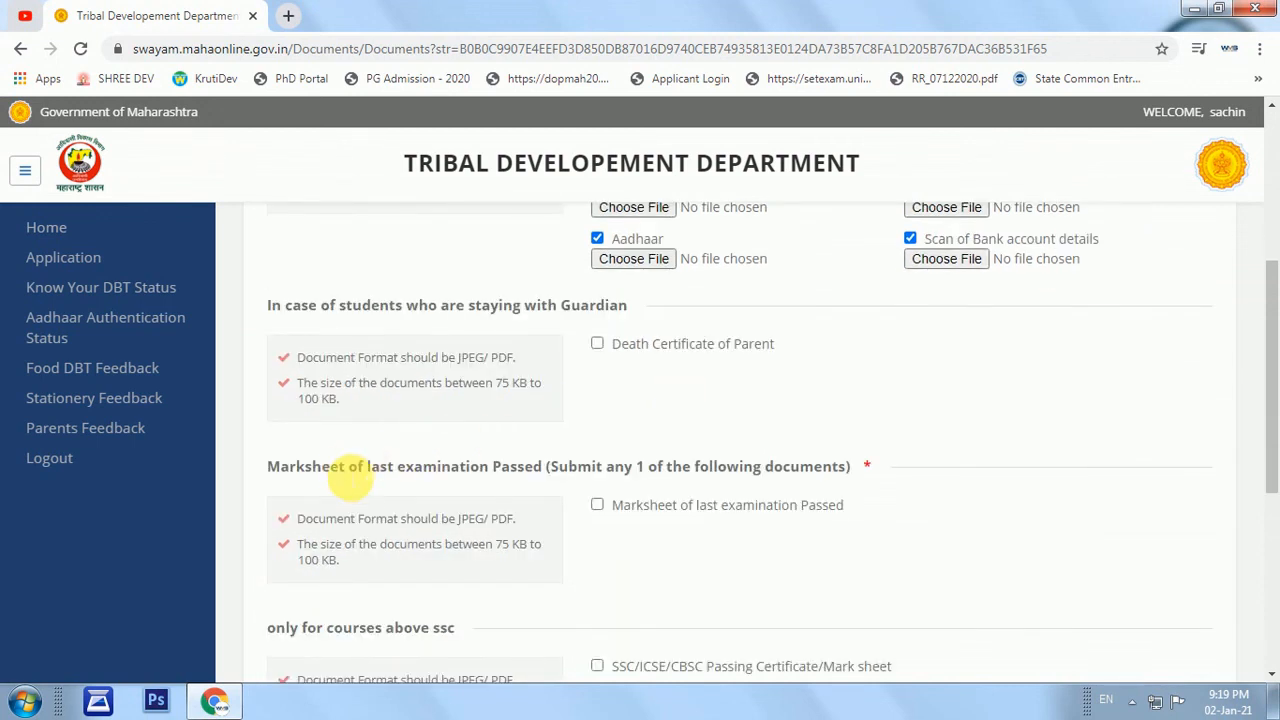
left_click_drag(272, 472, 471, 471)
double_click(445, 470)
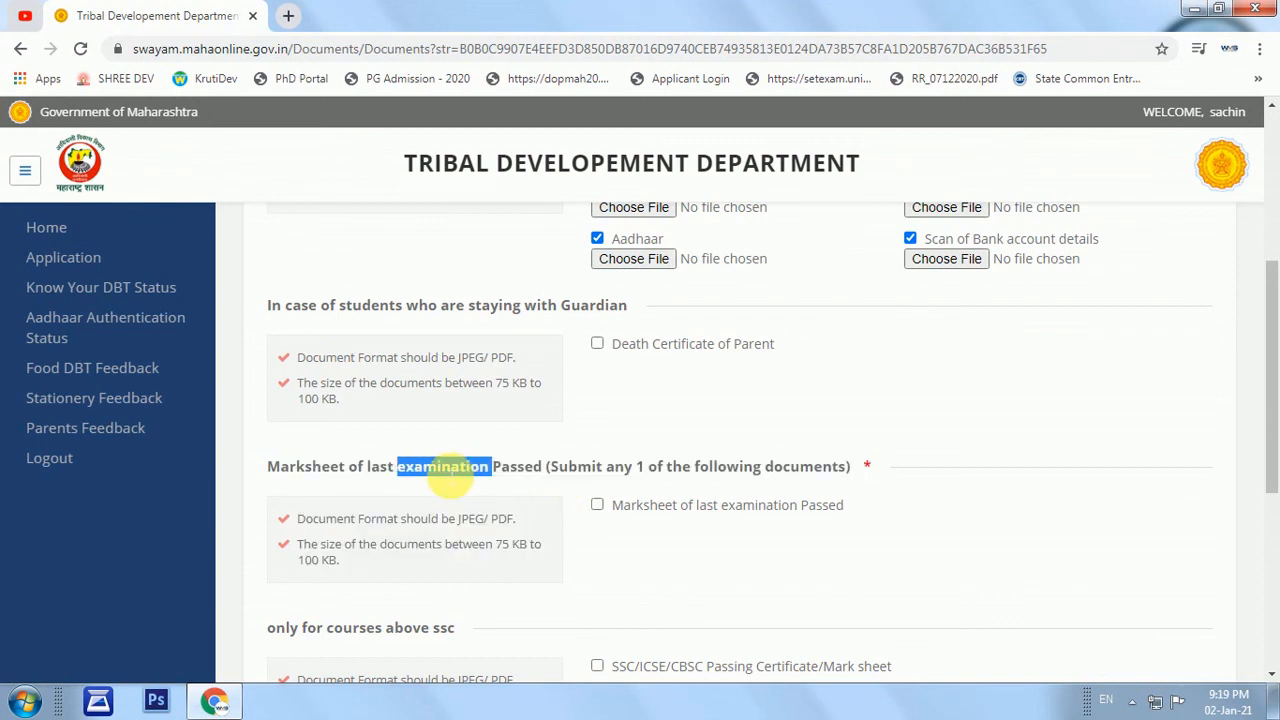
left_click(414, 484)
double_click(410, 484)
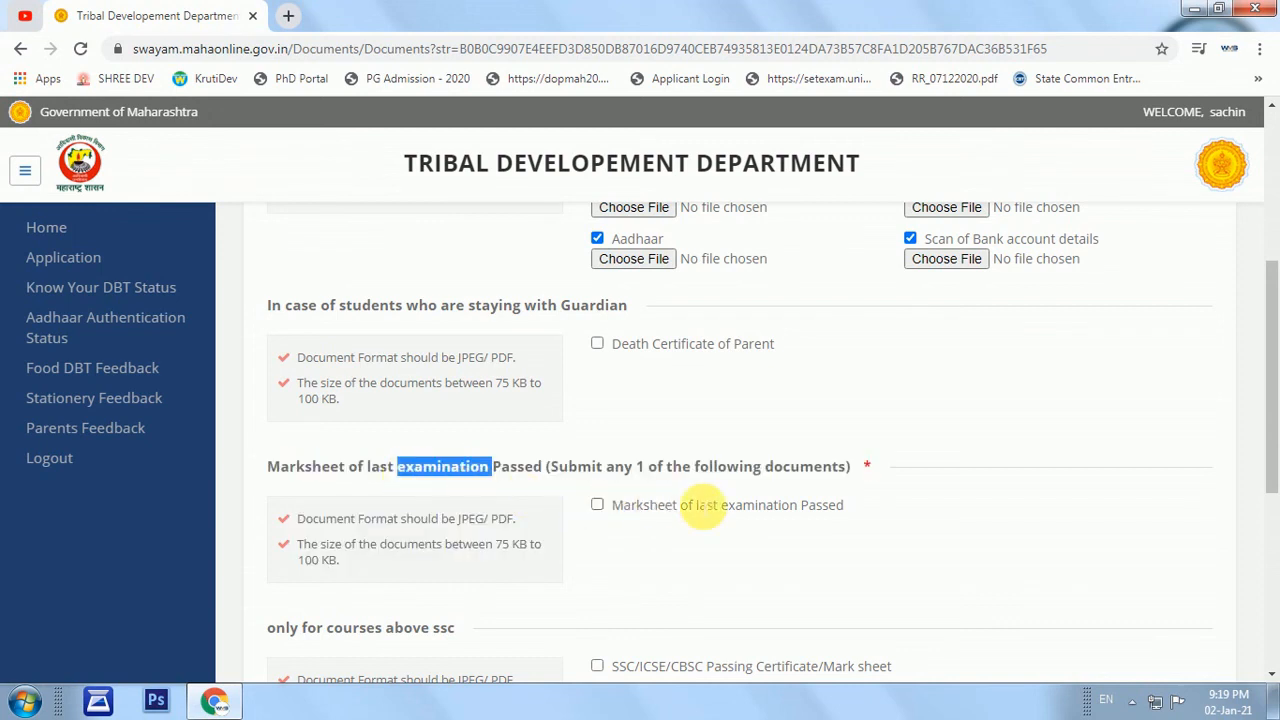
scroll(740, 490, "down", 1)
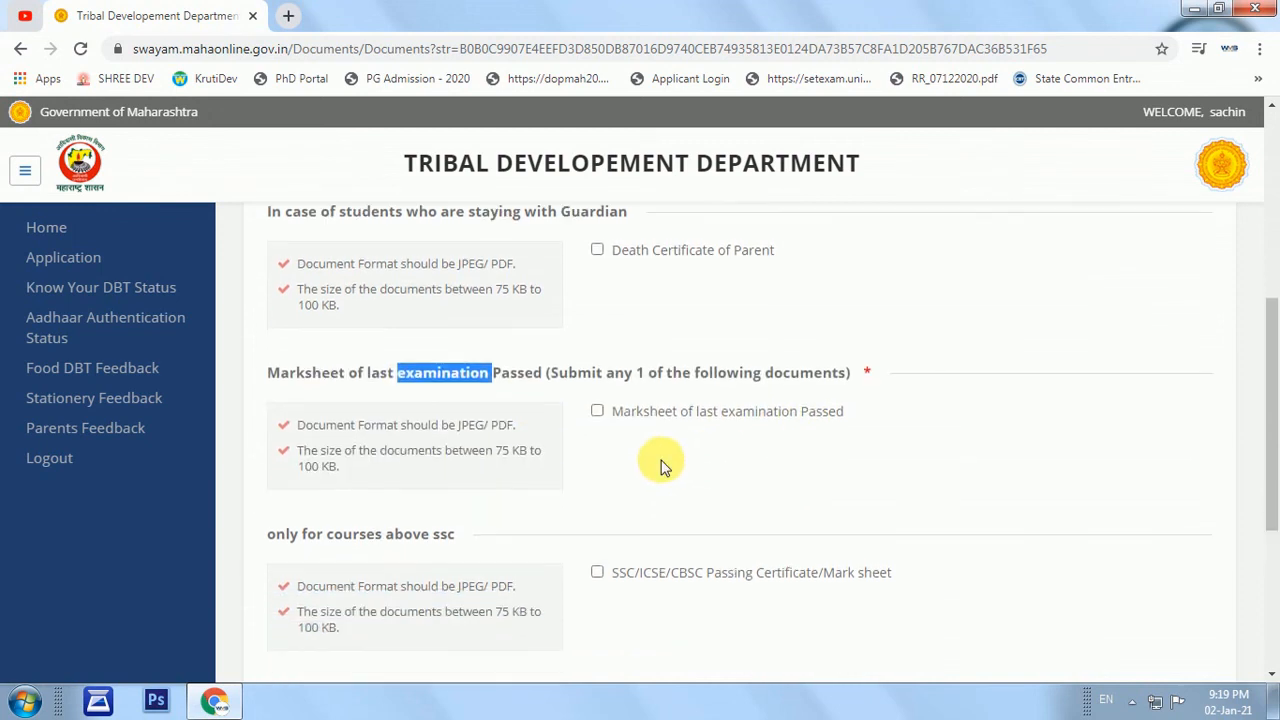
left_click(597, 413)
Tick the SSC/ICSE/CBSC certificate and School Leaving Certificate, then return Home.
scroll(300, 455, "down", 1)
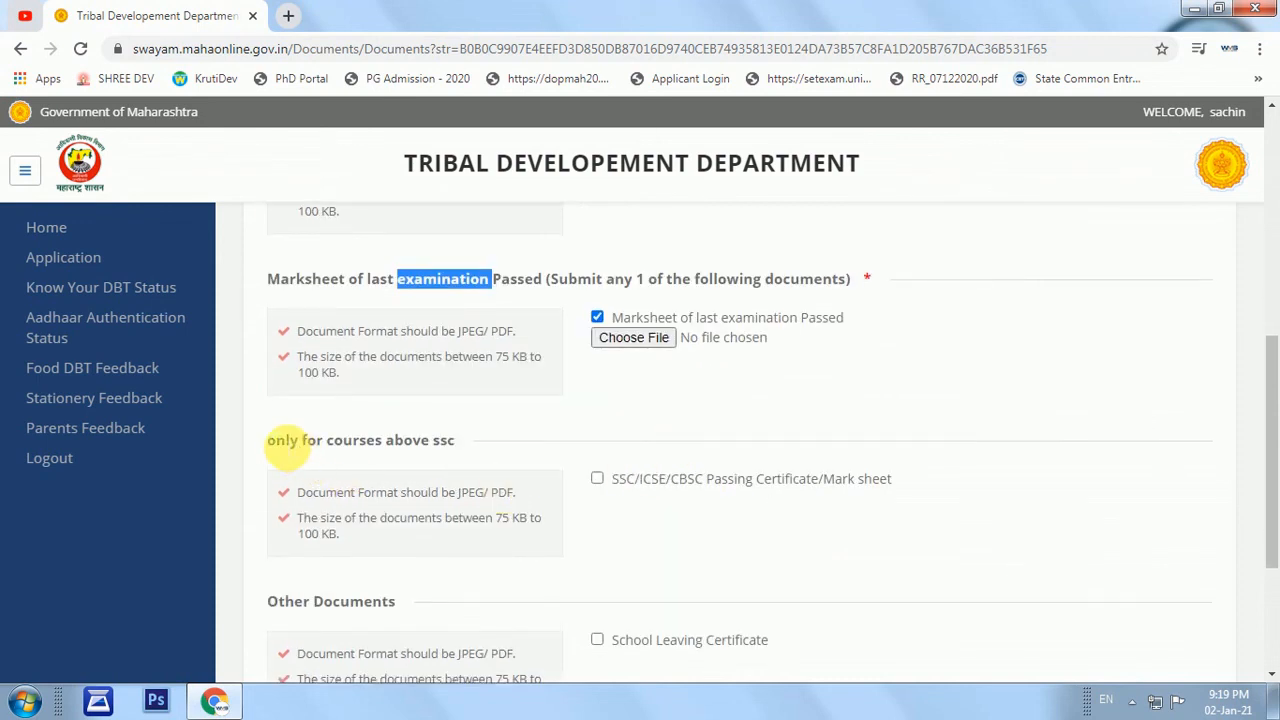
left_click_drag(277, 443, 538, 457)
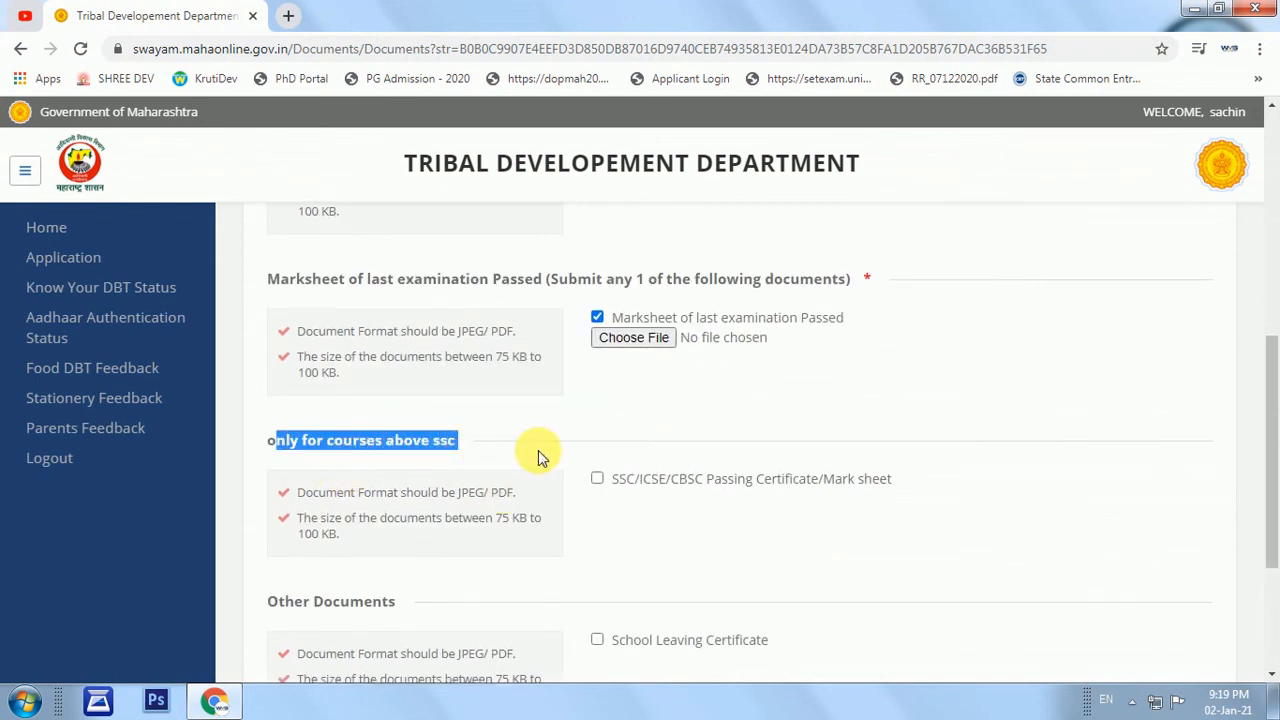
left_click(598, 480)
left_click(598, 480)
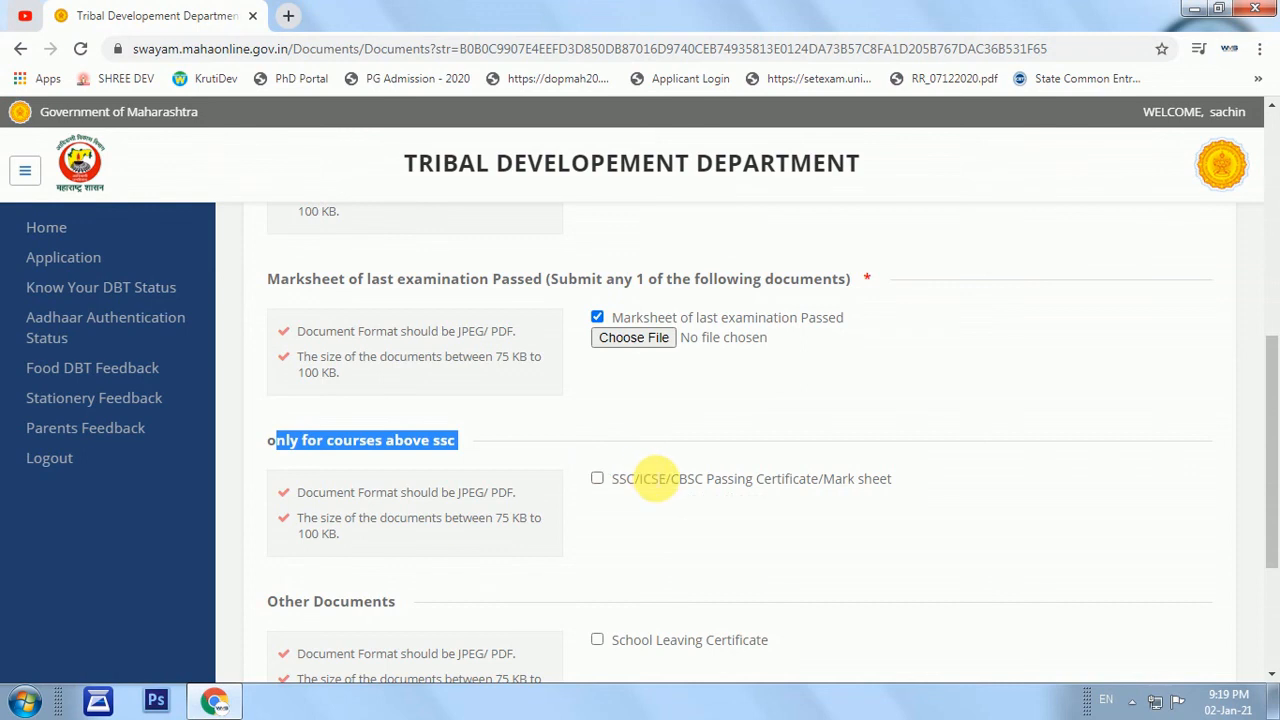
scroll(603, 480, "down", 1)
left_click(598, 386)
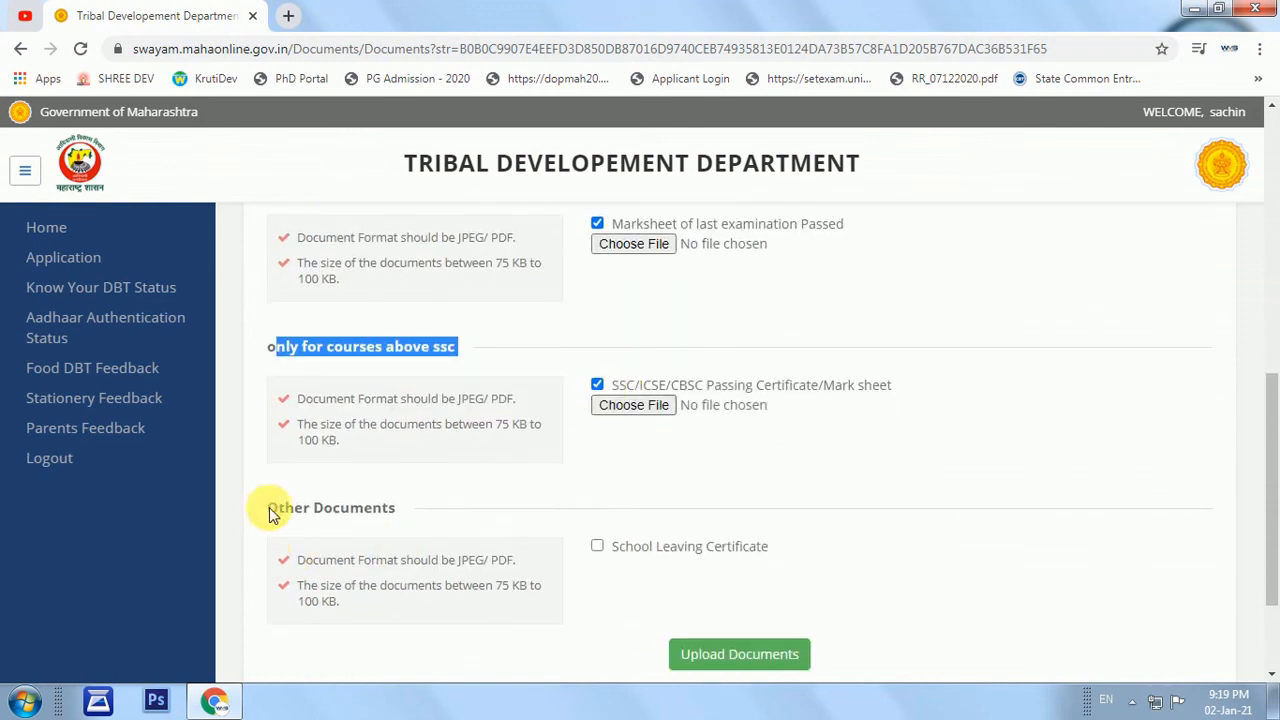
left_click_drag(266, 508, 443, 517)
left_click(597, 546)
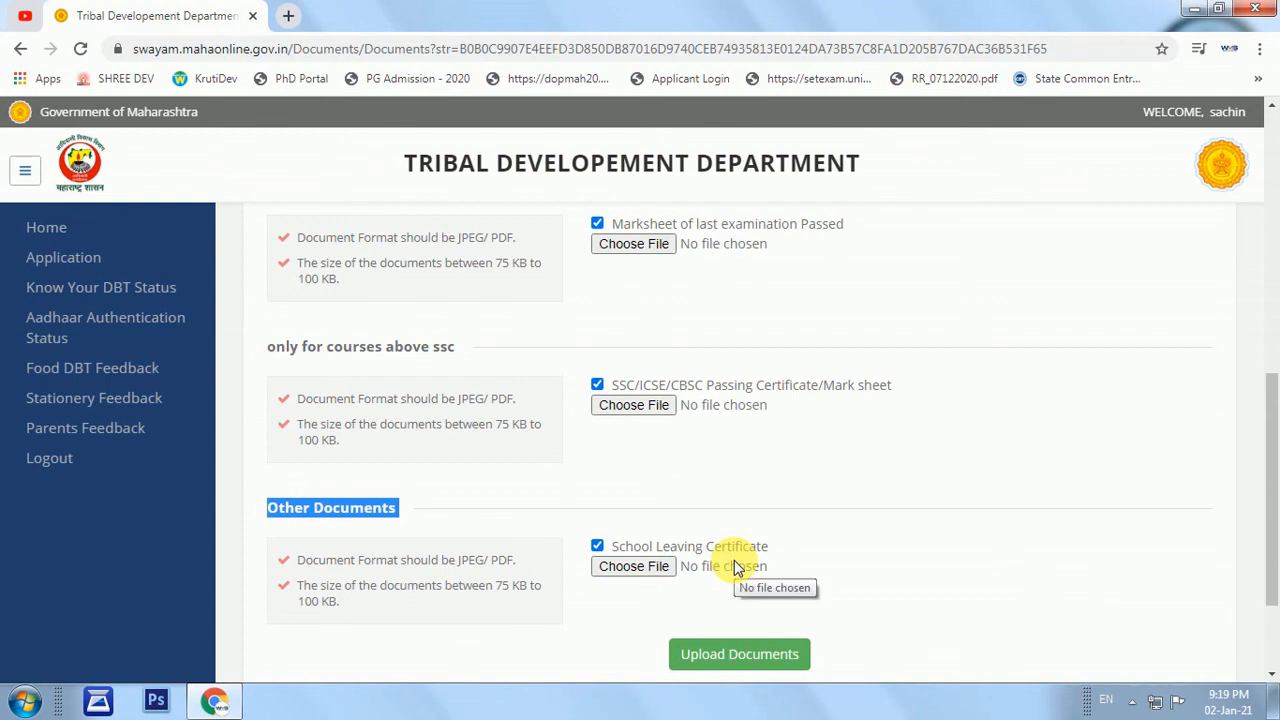
scroll(734, 566, "down", 1)
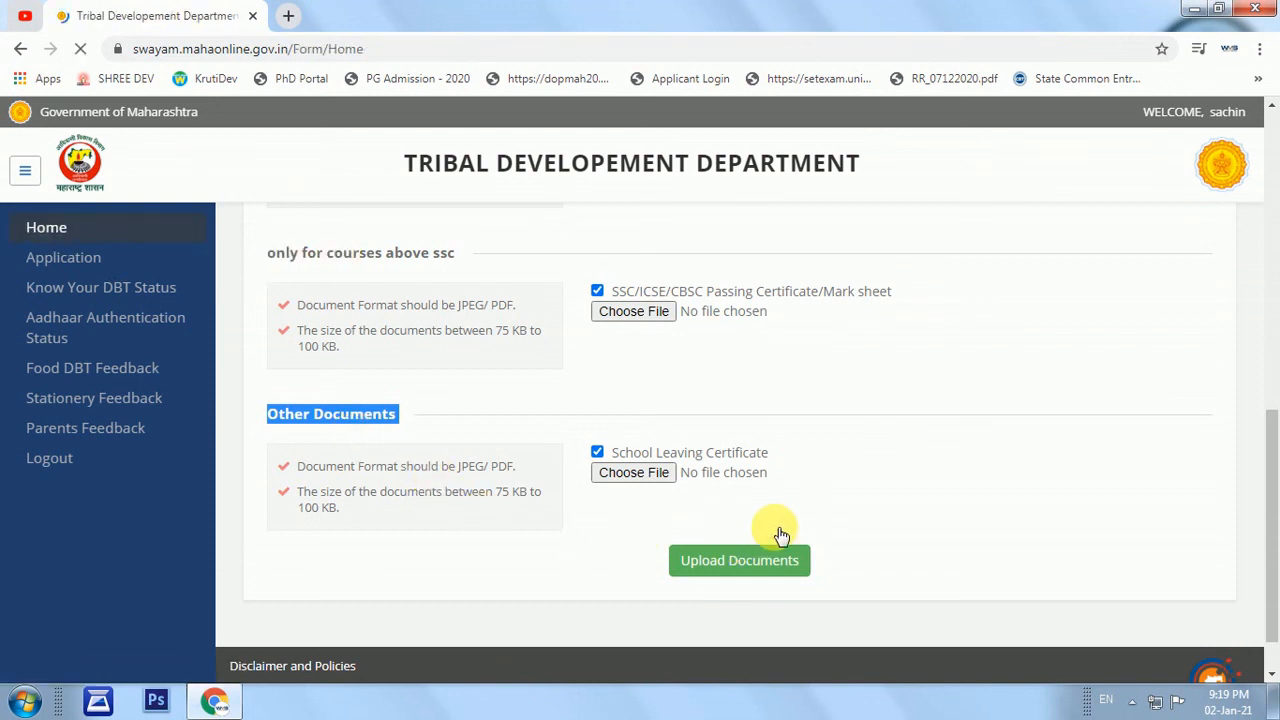
left_click(91, 234)
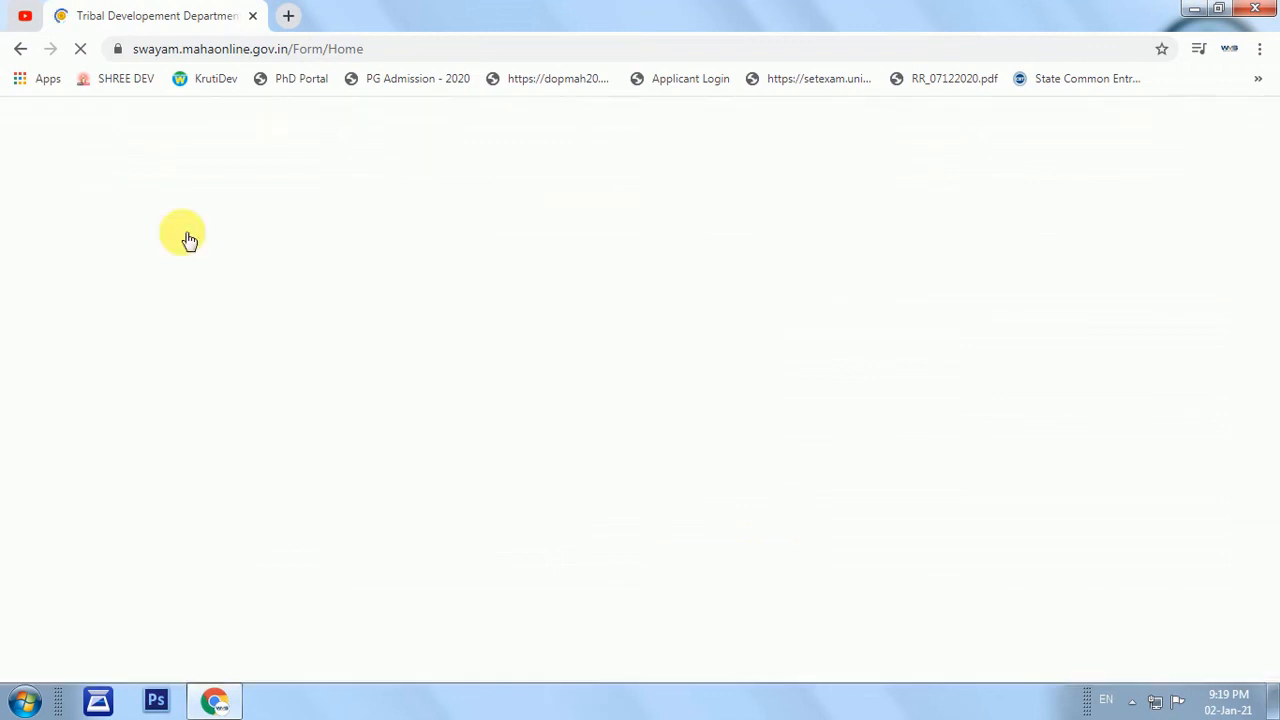